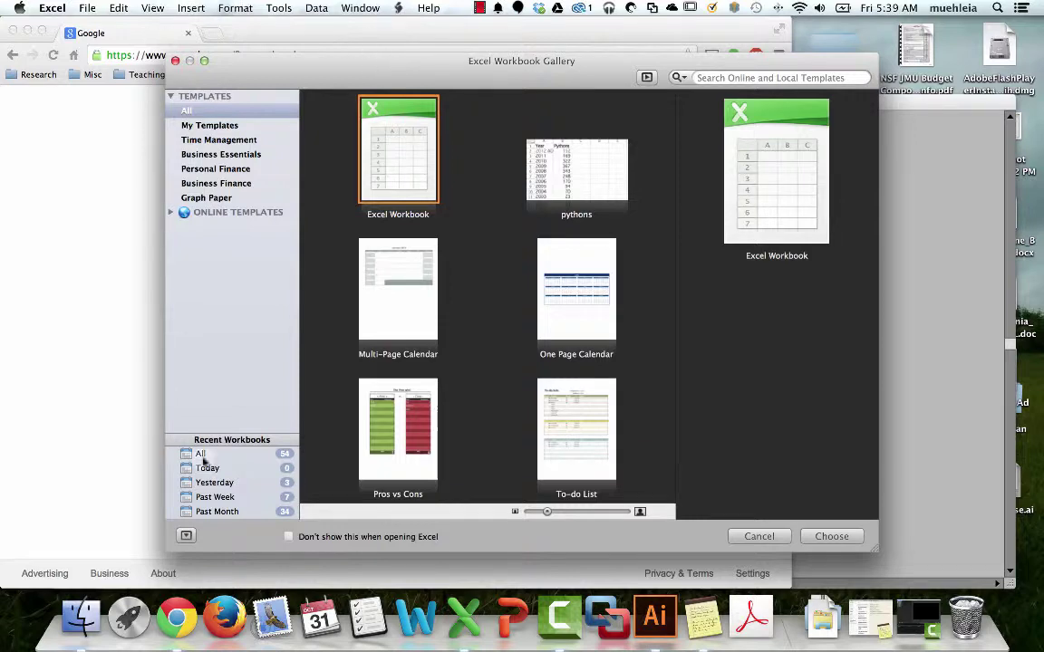
Switch to Chrome and search Google for "syrian refugee data".
click(176, 619)
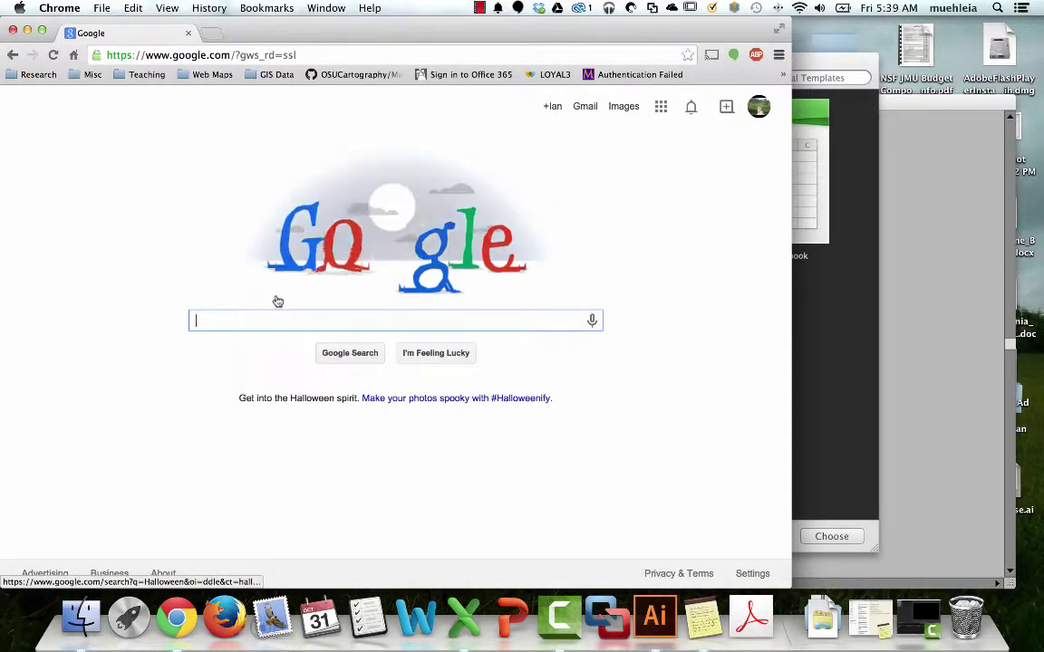
text(syrian ref)
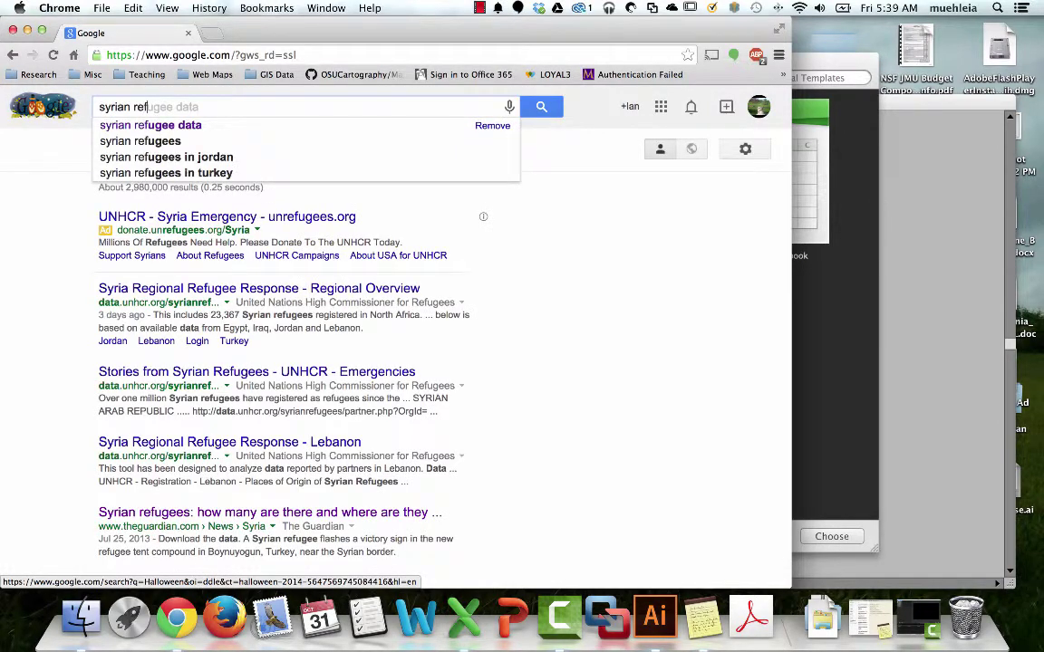
key(Right)
key(Return)
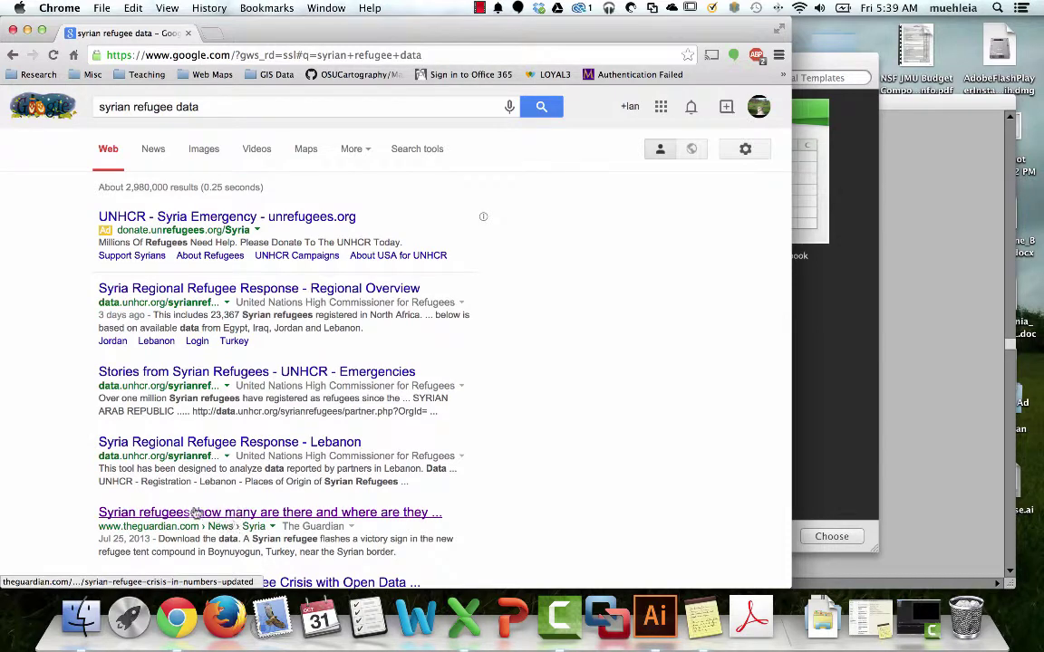
Open The Guardian's article on how many Syrian refugees there are, and open the full spreadsheet linked in its Data section.
scroll(194, 467, down, 5)
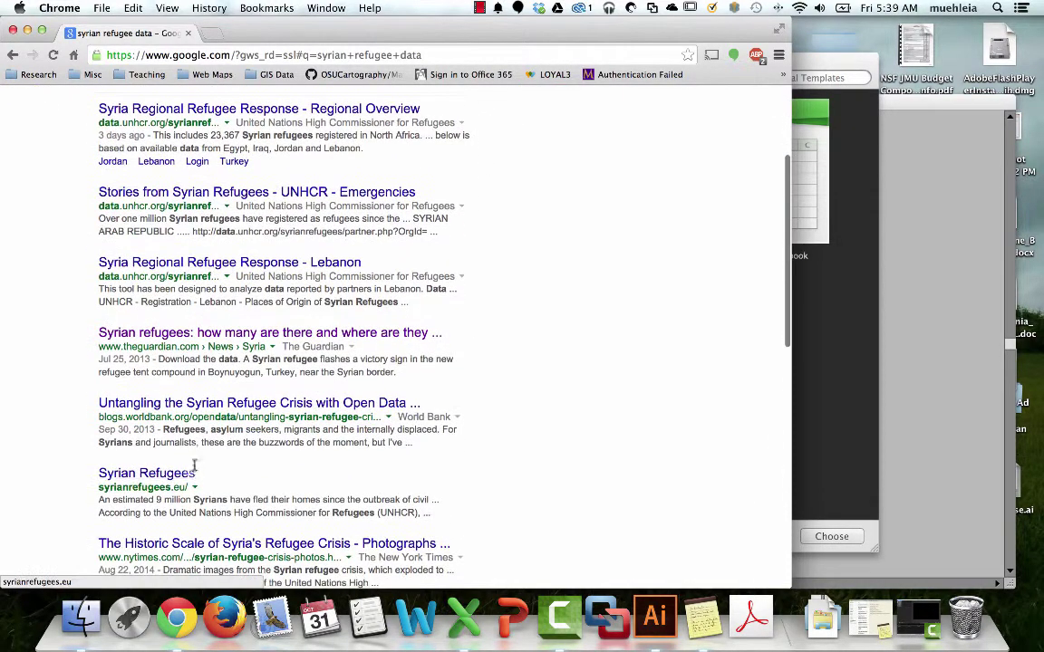
click(302, 335)
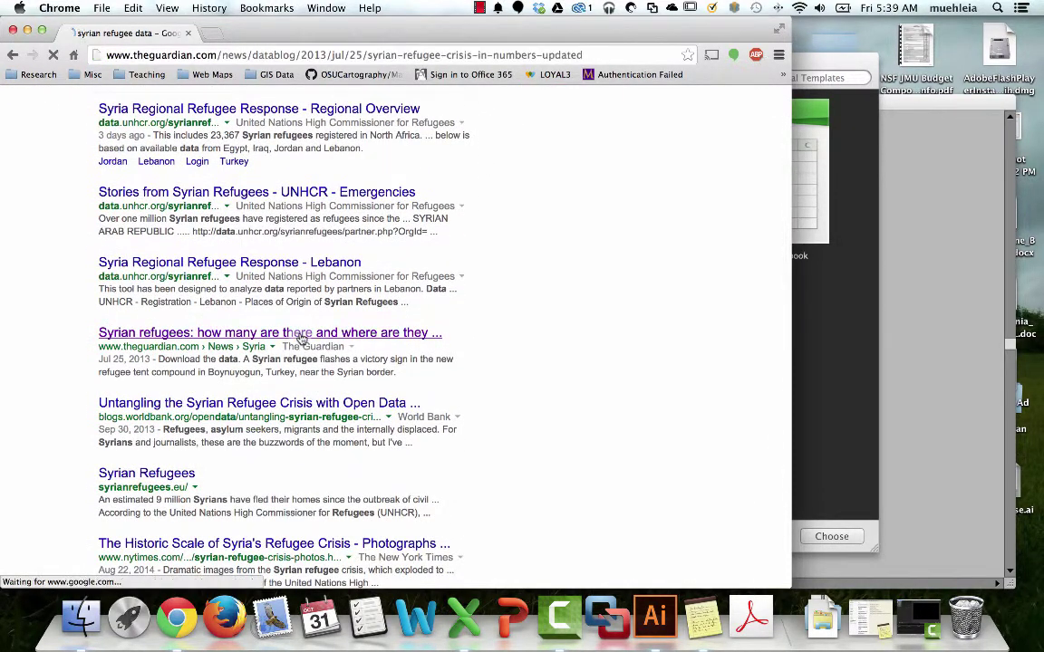
scroll(236, 382, down, 15)
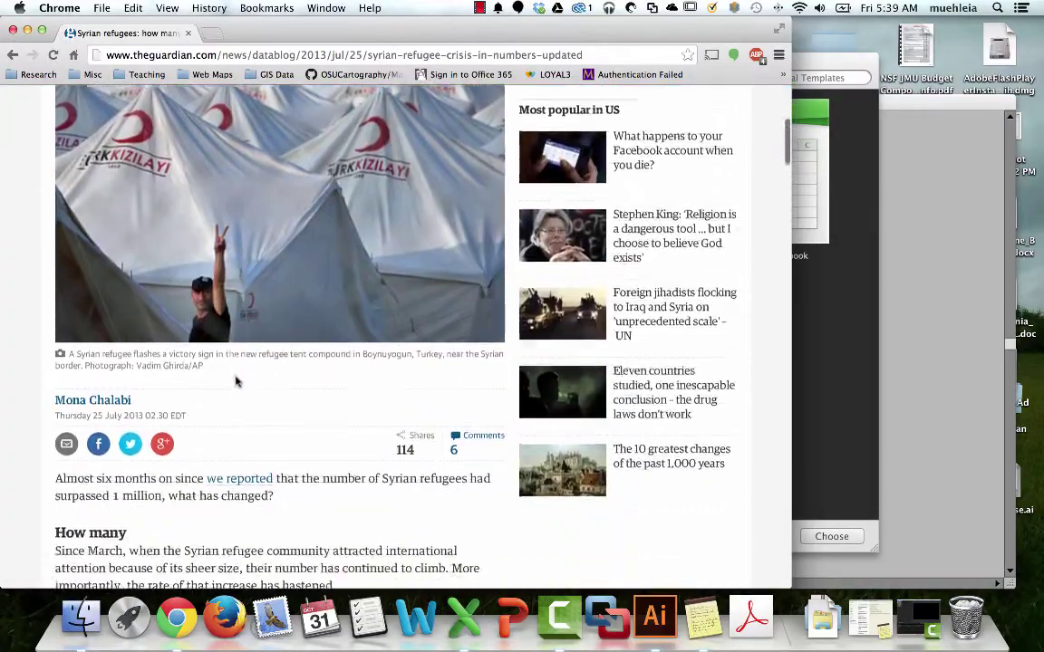
scroll(232, 384, down, 15)
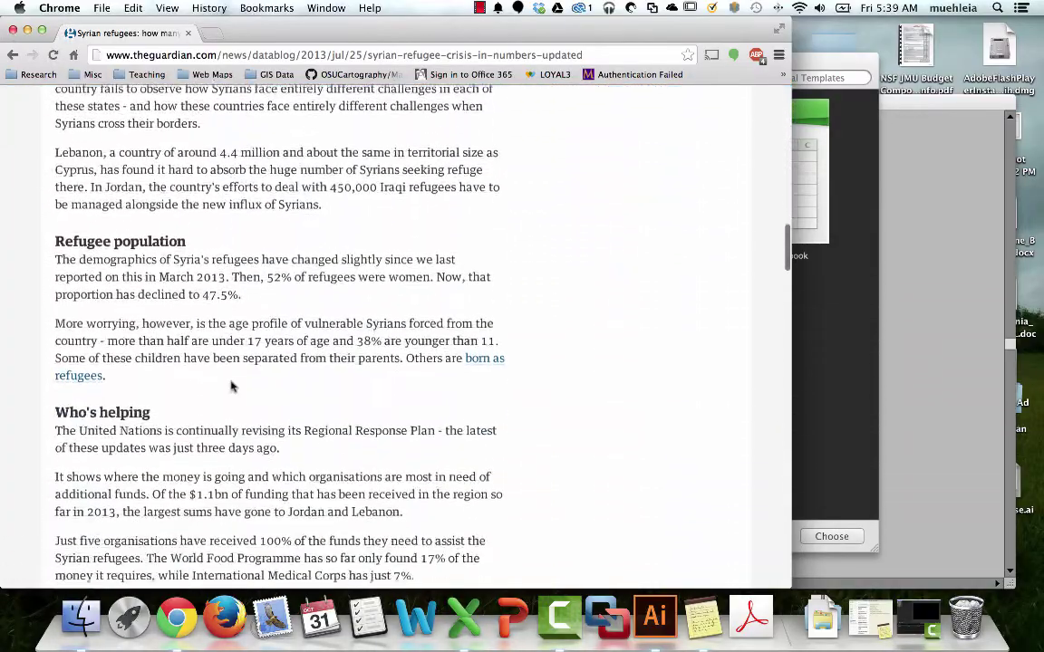
scroll(231, 384, down, 15)
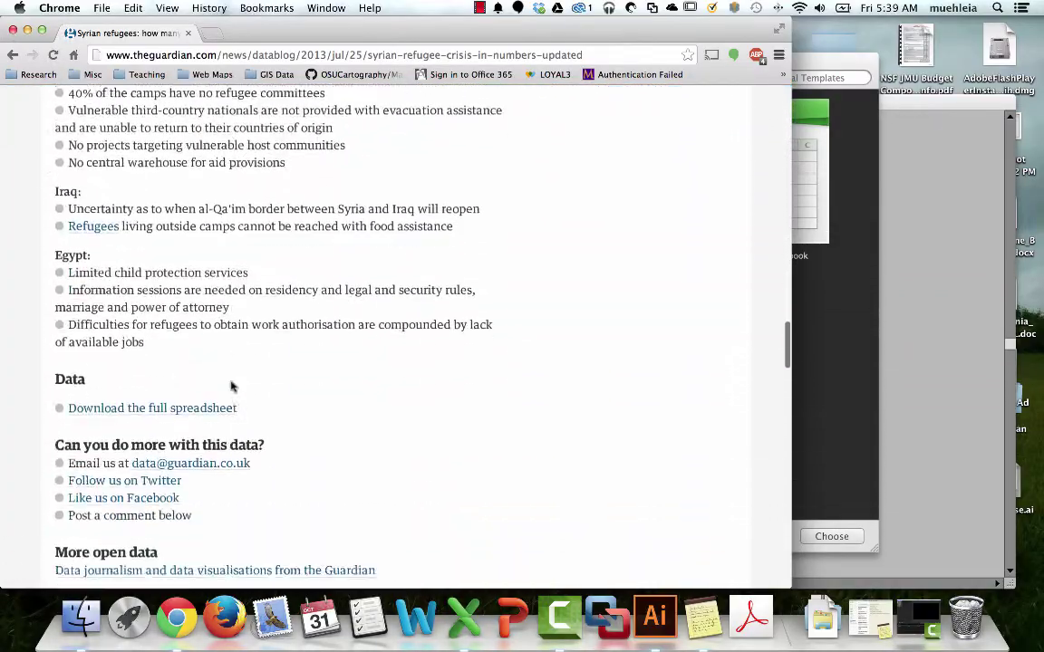
scroll(232, 384, up, 1)
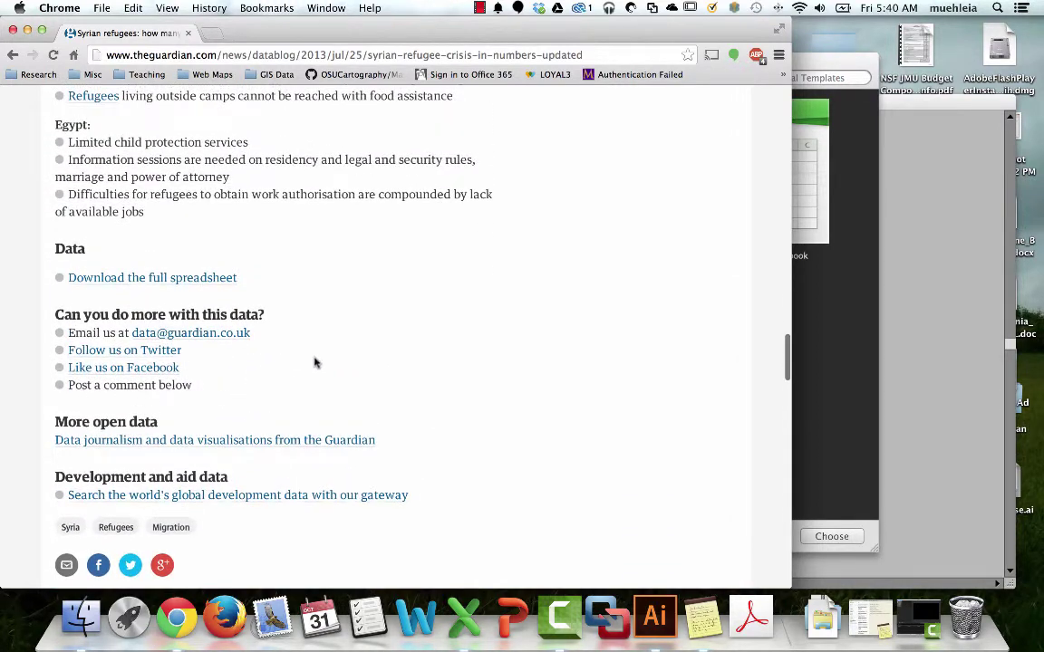
click(202, 279)
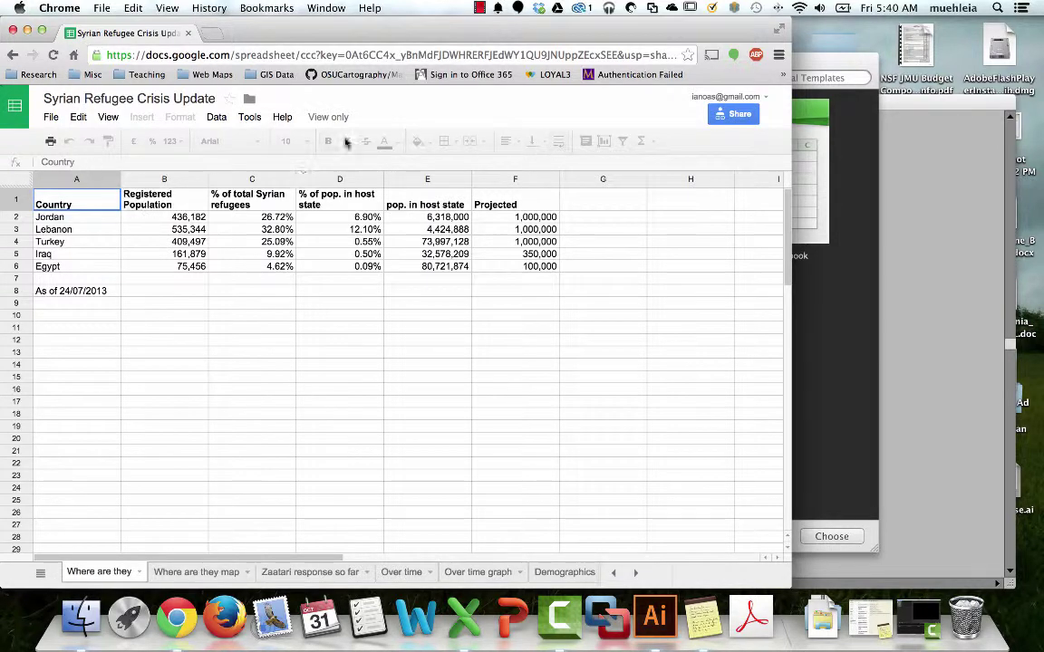
Download the Syrian Refugee Crisis Update spreadsheet in Microsoft Excel (.xlsx) format to the Desktop.
click(51, 116)
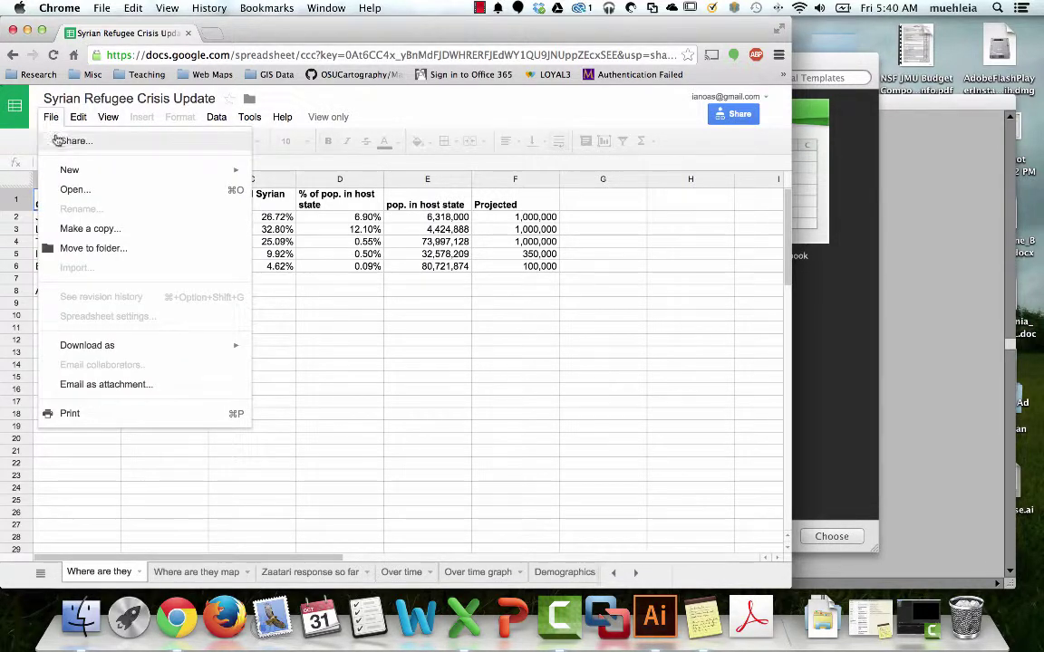
mouse_move(150, 344)
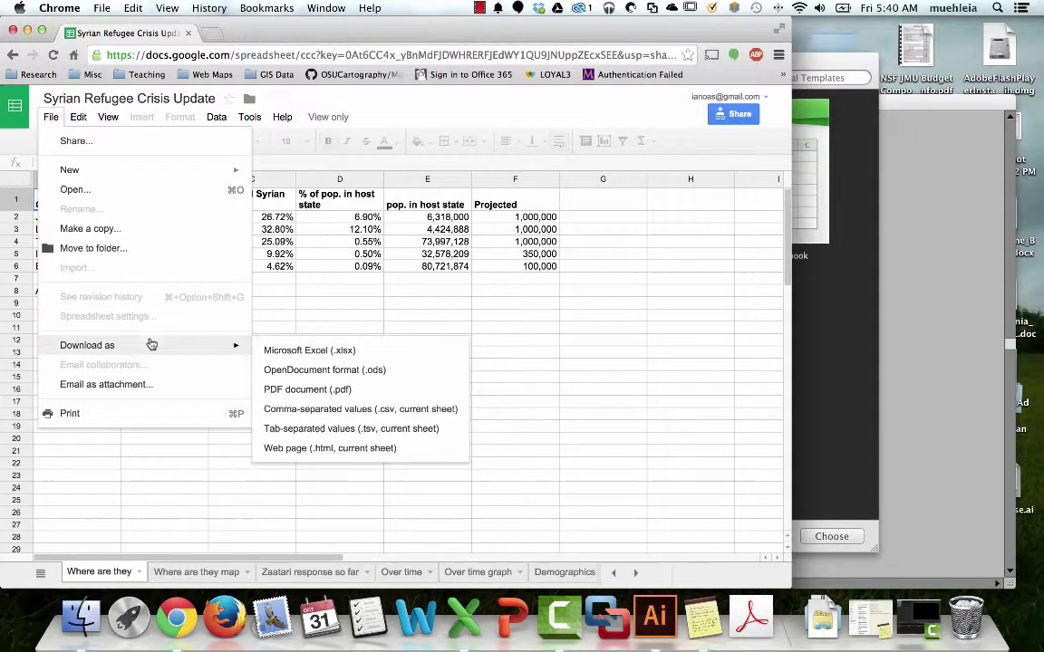
click(314, 352)
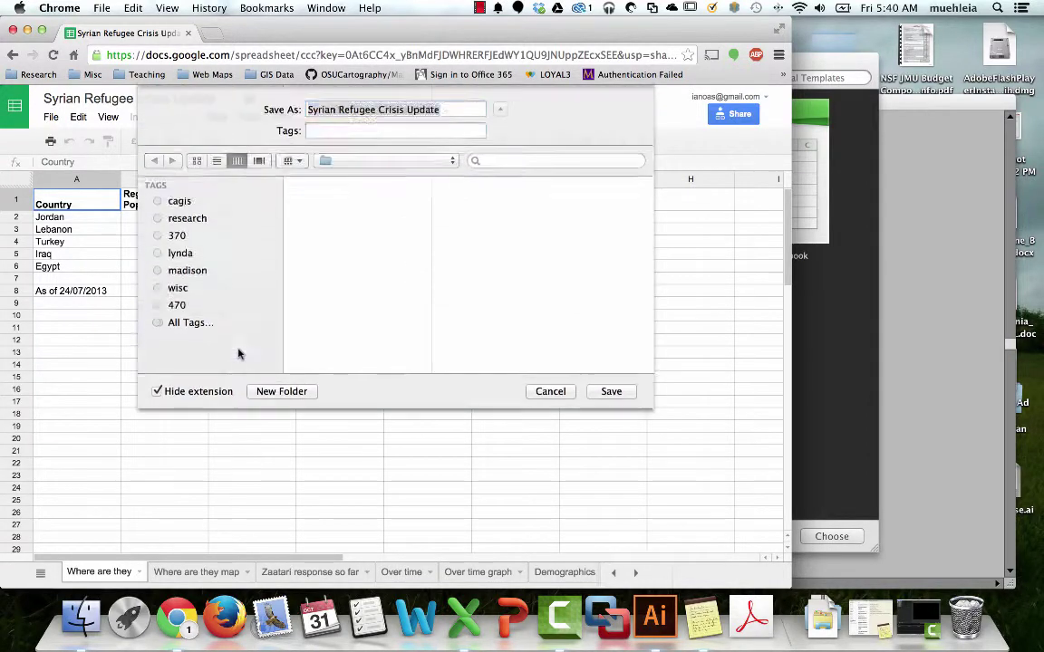
click(184, 201)
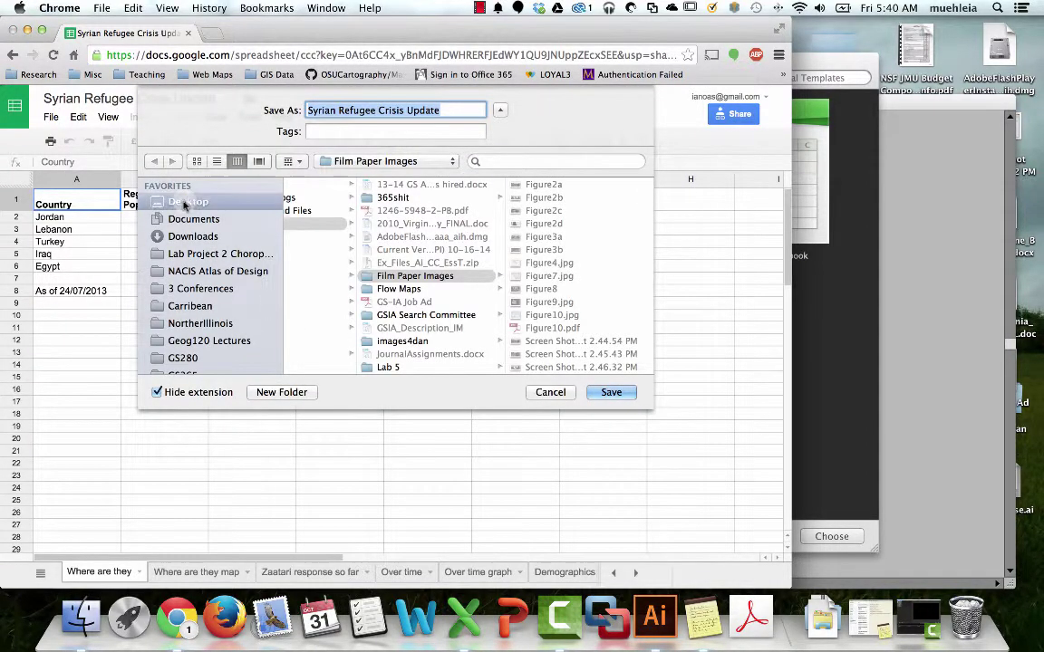
click(613, 393)
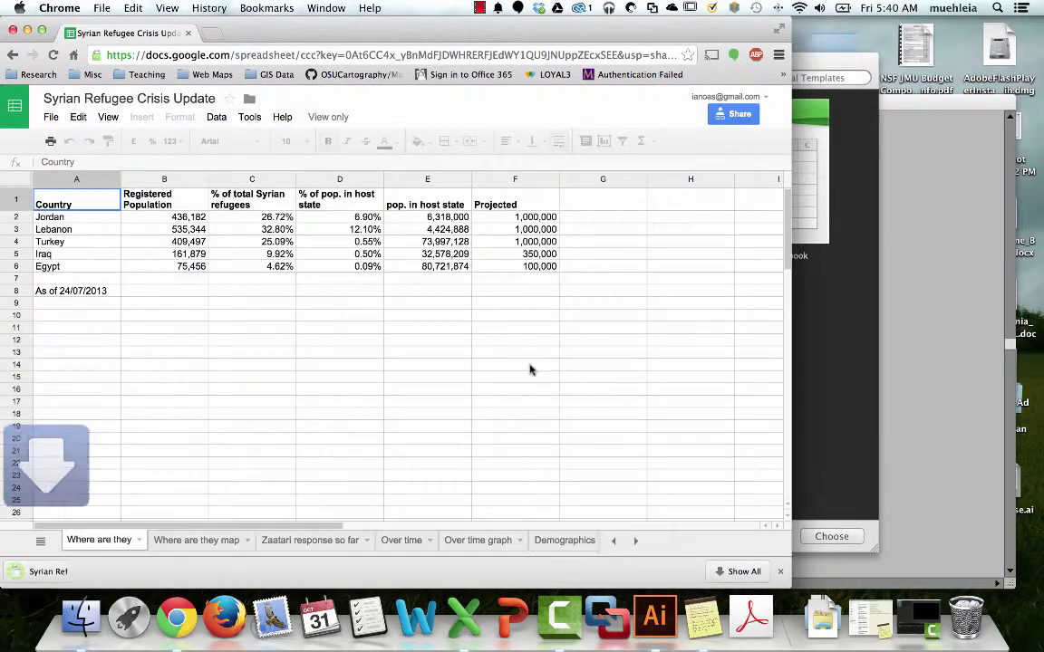
Open the downloaded Syrian Refugee Crisis workbook in Excel without the browser in view, and narrow the workbook window to the data columns.
click(107, 569)
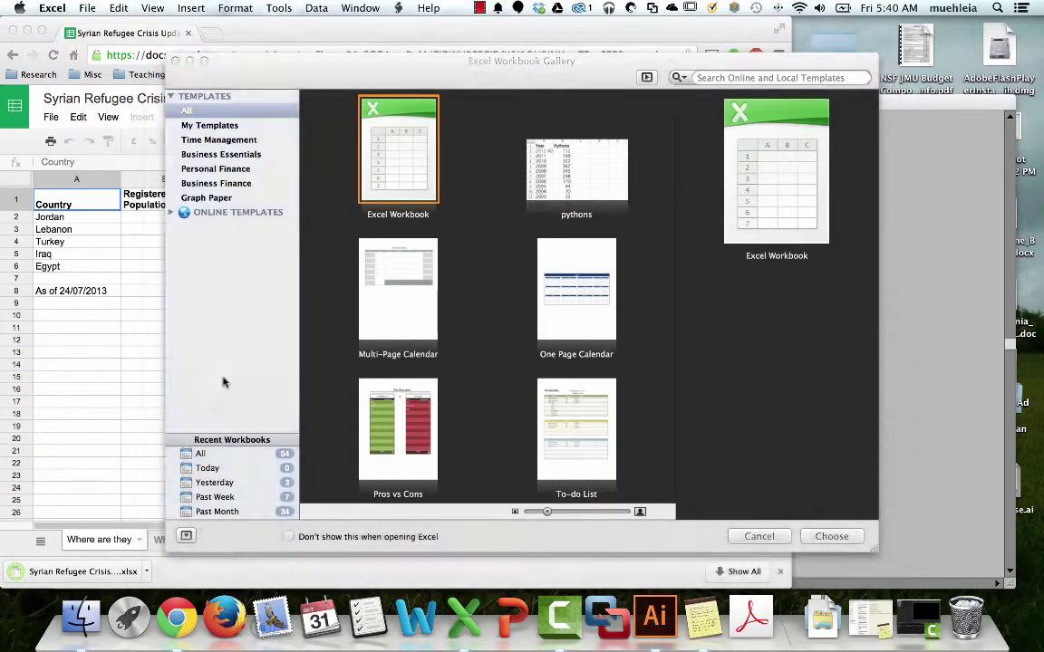
click(176, 618)
click(79, 7)
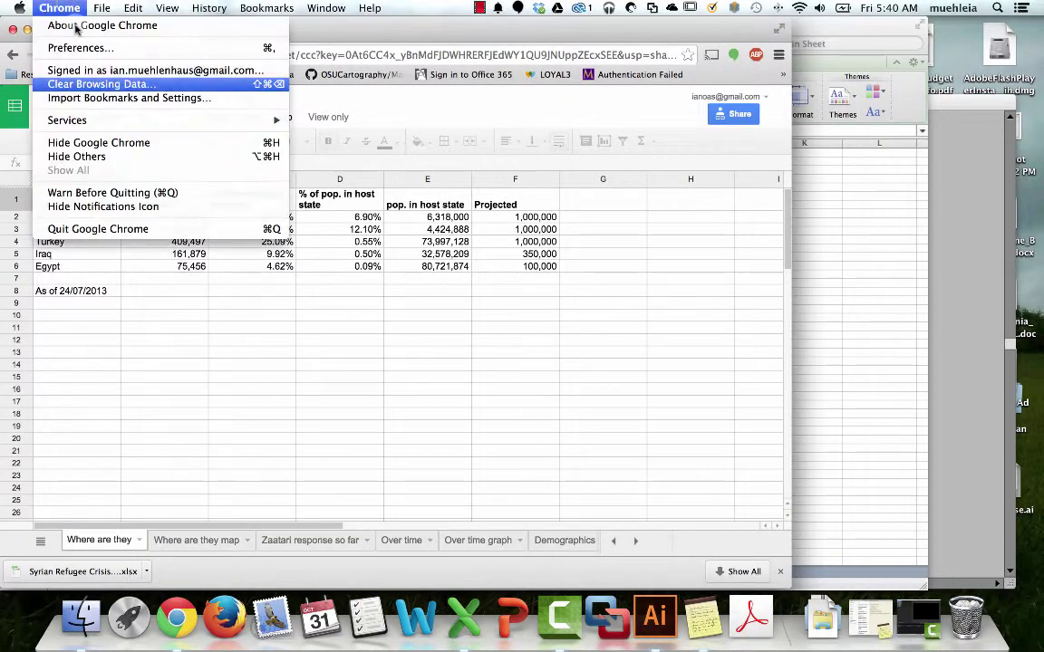
click(101, 208)
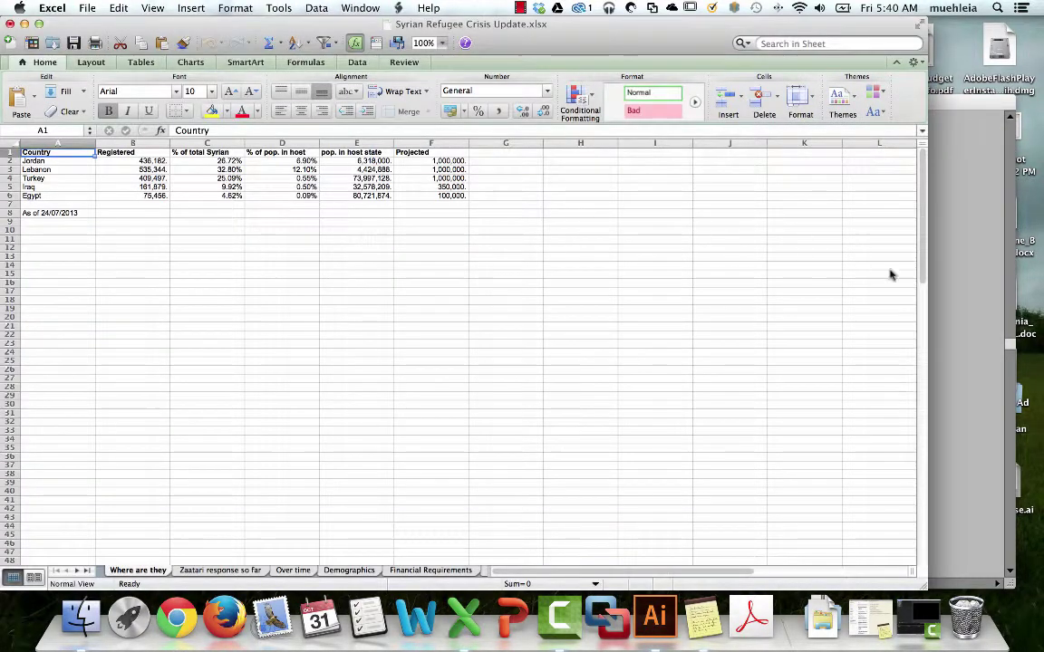
drag(914, 390, 509, 359)
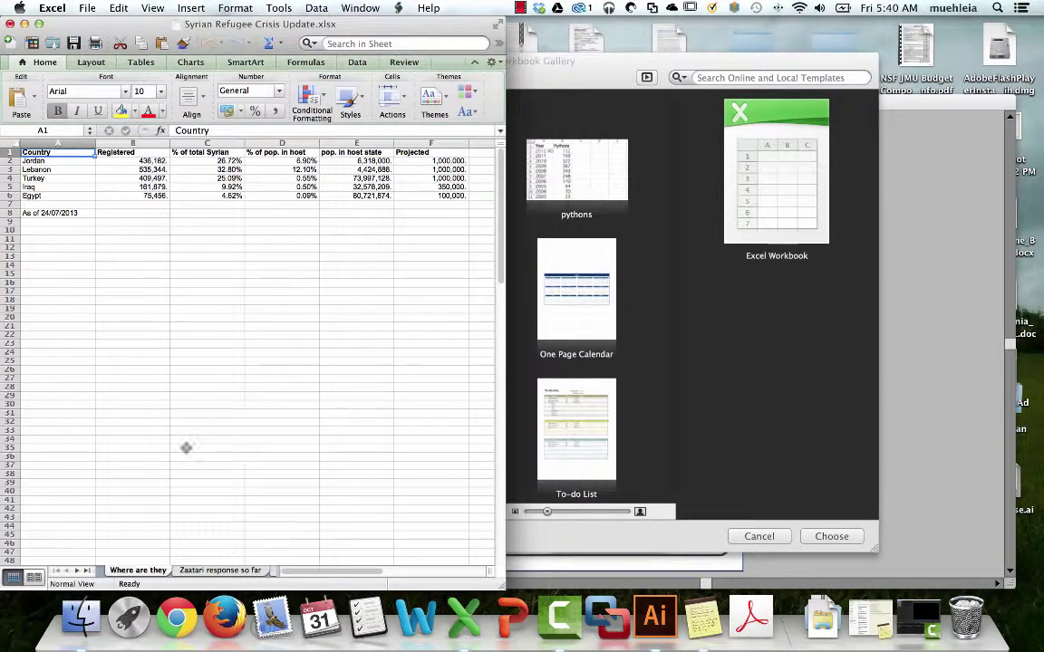
Delete the Projected column from the Where are they sheet.
click(124, 160)
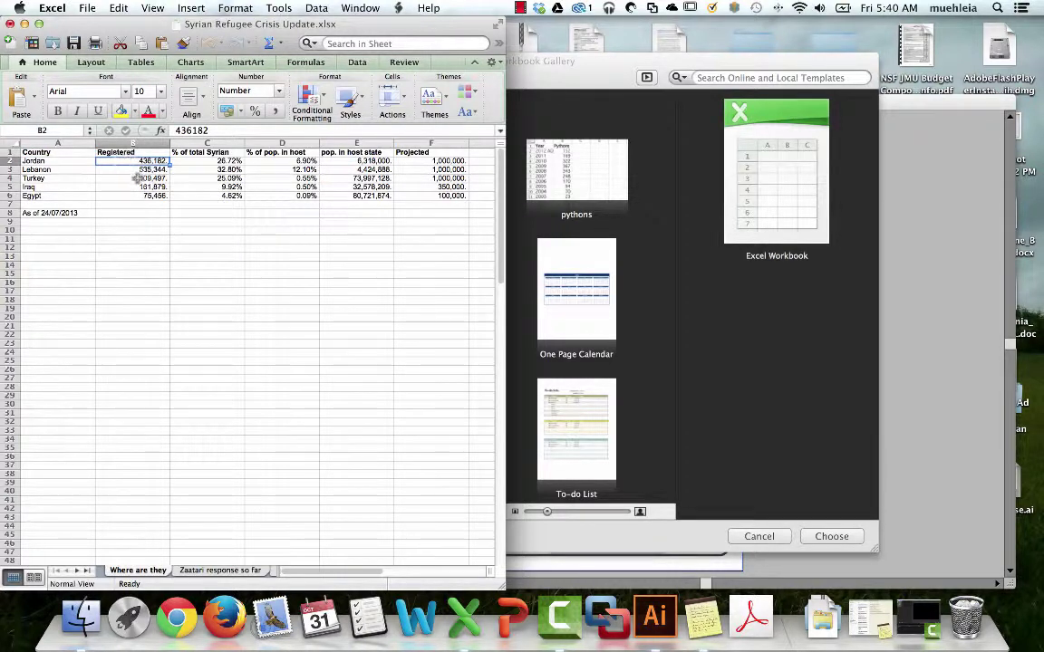
click(208, 154)
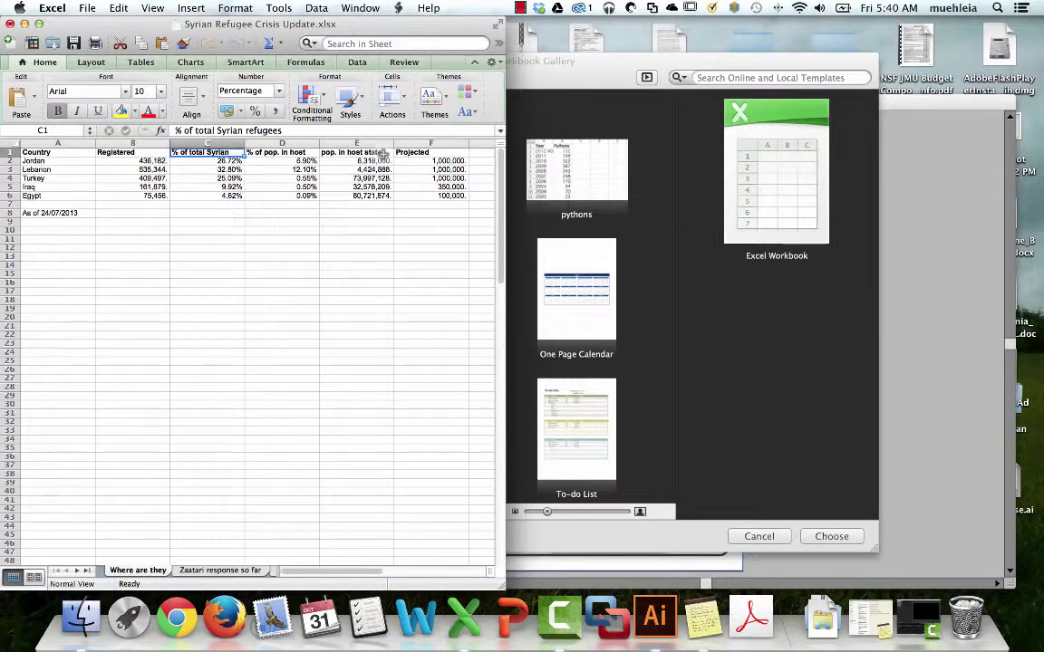
right_click(432, 144)
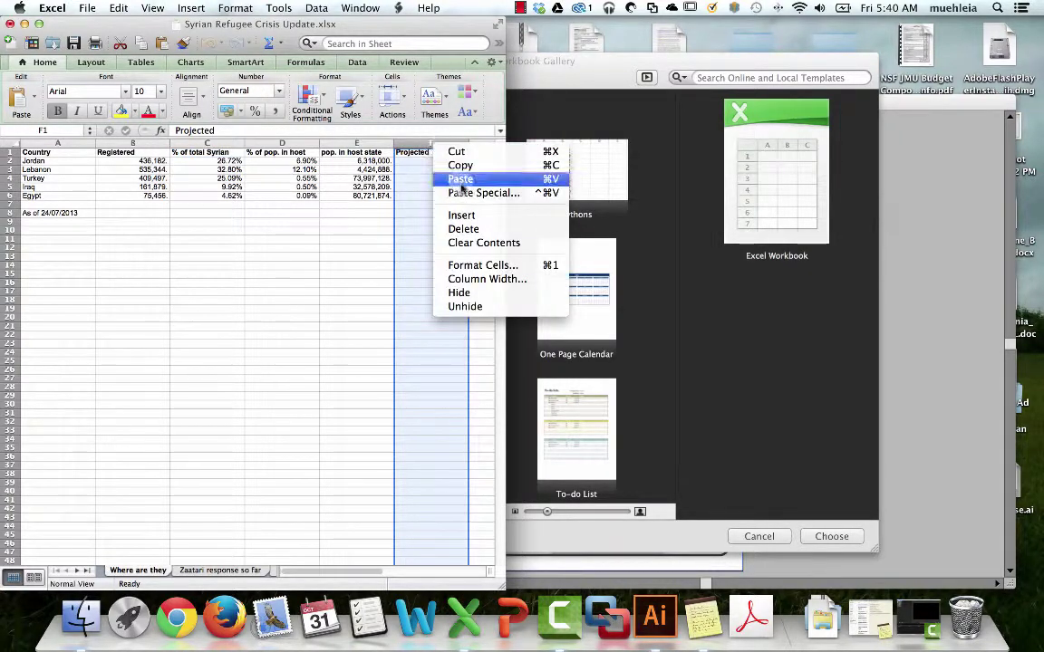
click(478, 230)
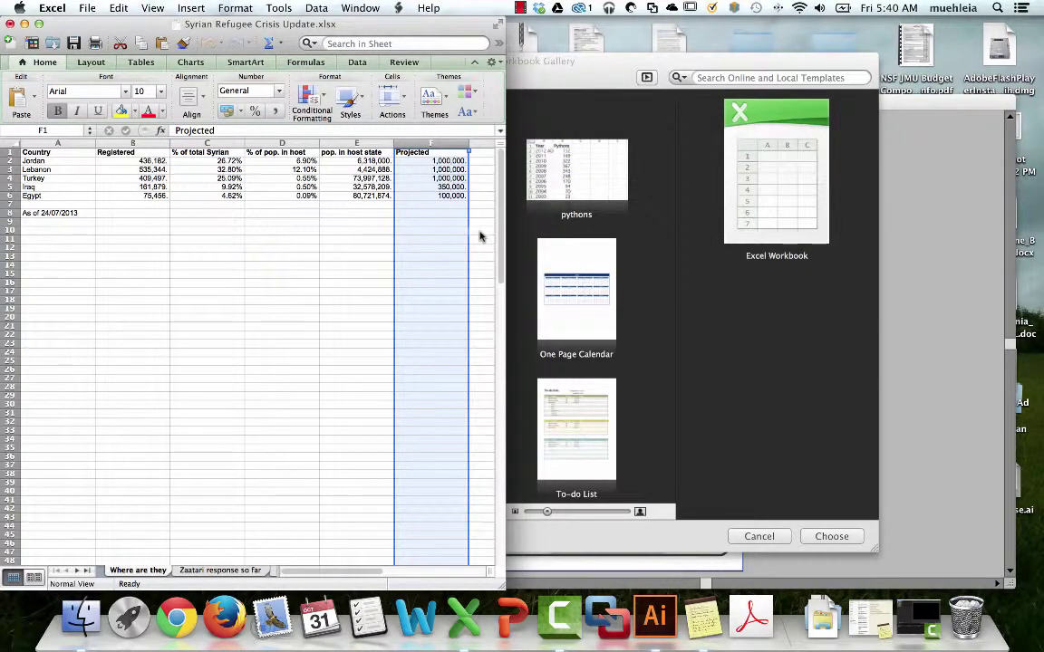
click(132, 159)
Delete the "pop. in host state" column from the sheet.
click(207, 143)
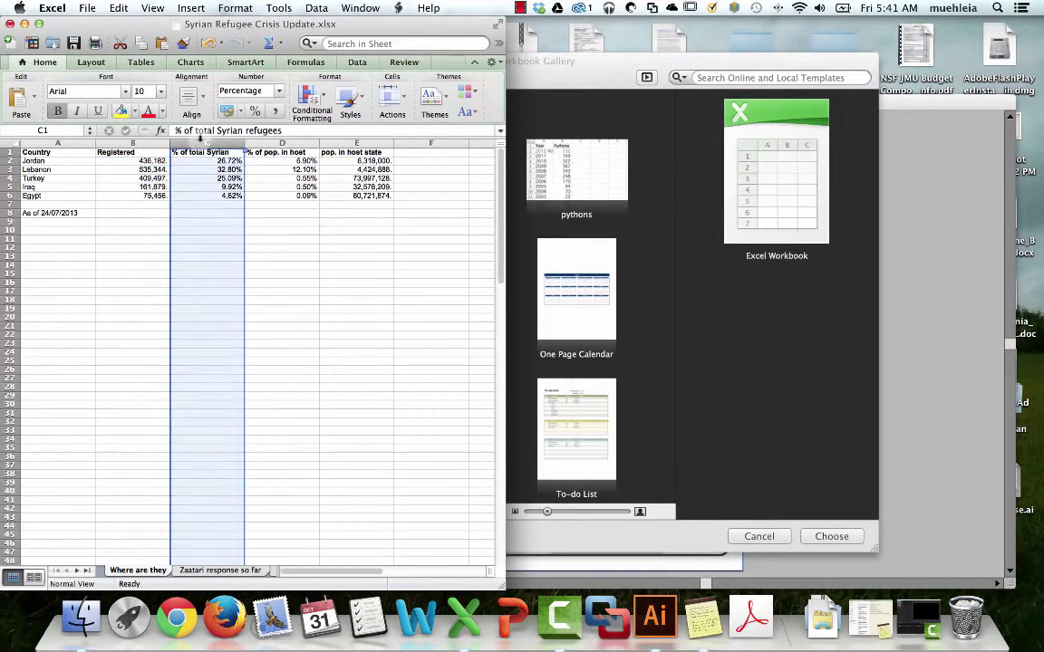
drag(223, 143, 357, 144)
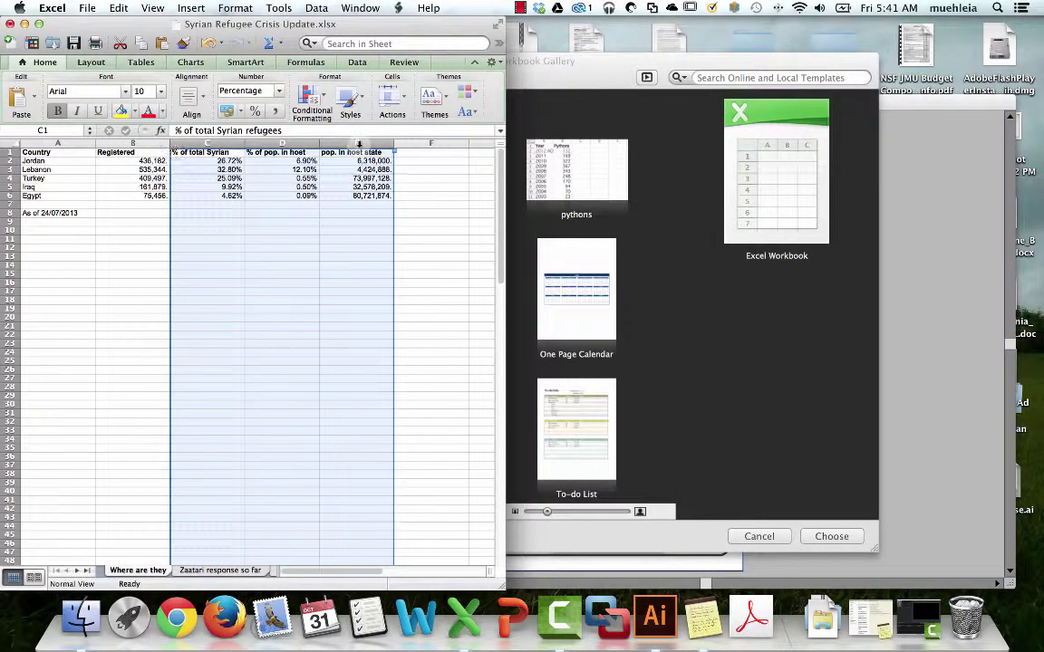
click(263, 143)
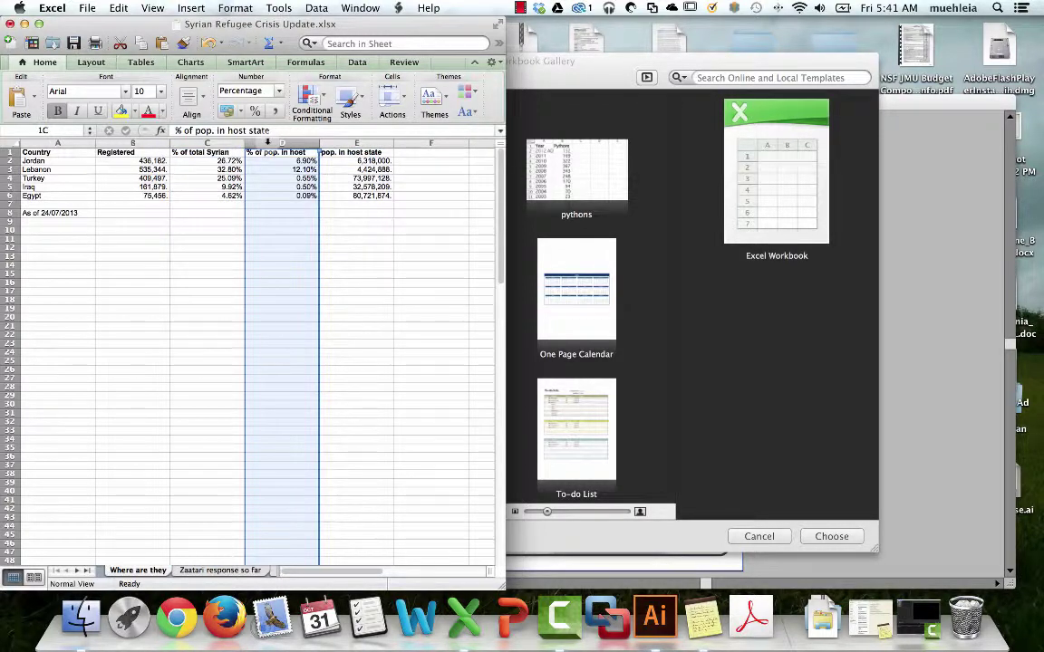
click(358, 143)
right_click(368, 143)
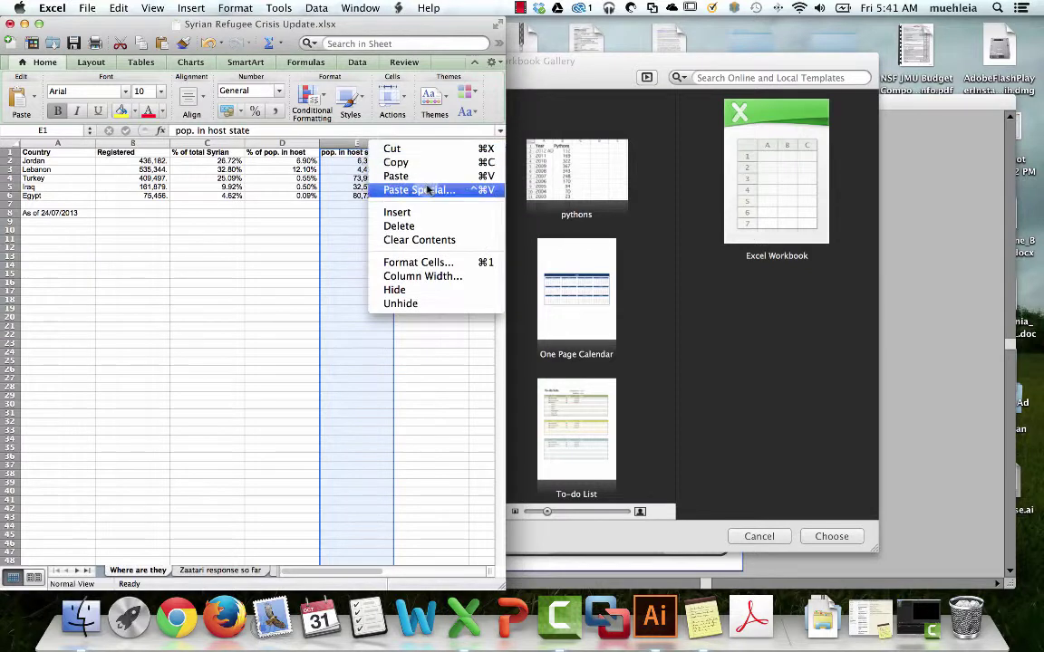
click(398, 226)
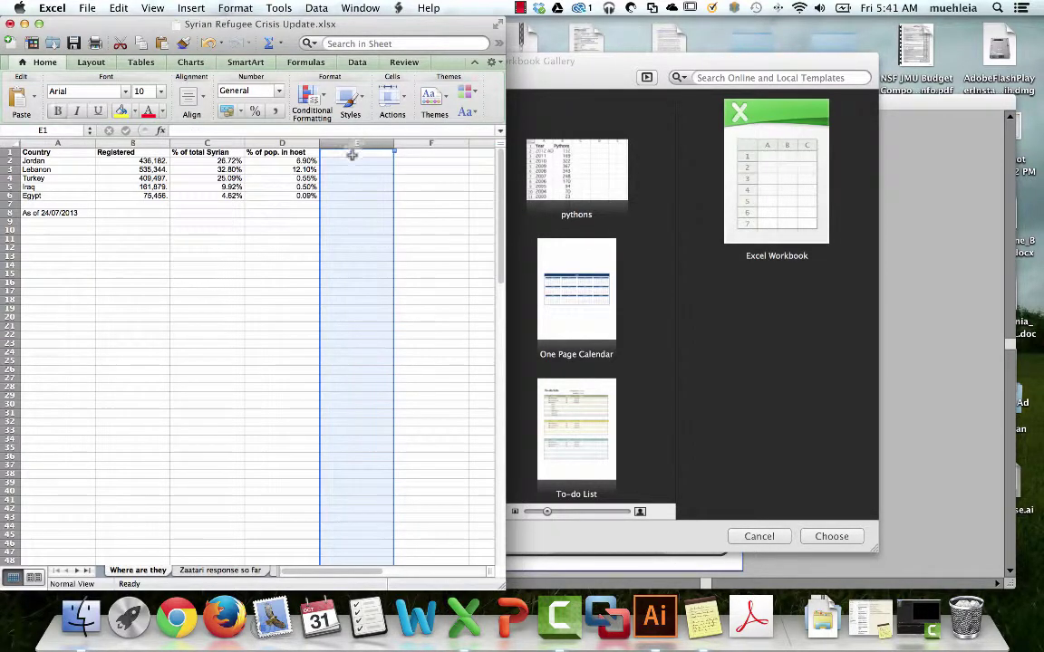
click(352, 155)
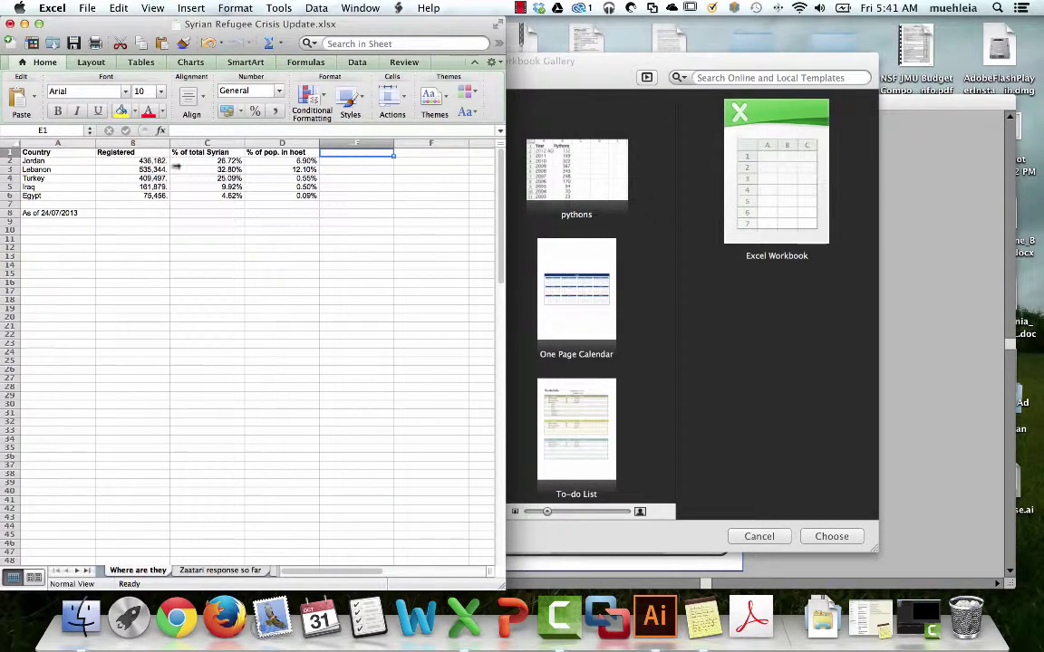
Hide the two percentage columns, "% of total Syrian refugees" and "% of pop. in host state".
click(47, 212)
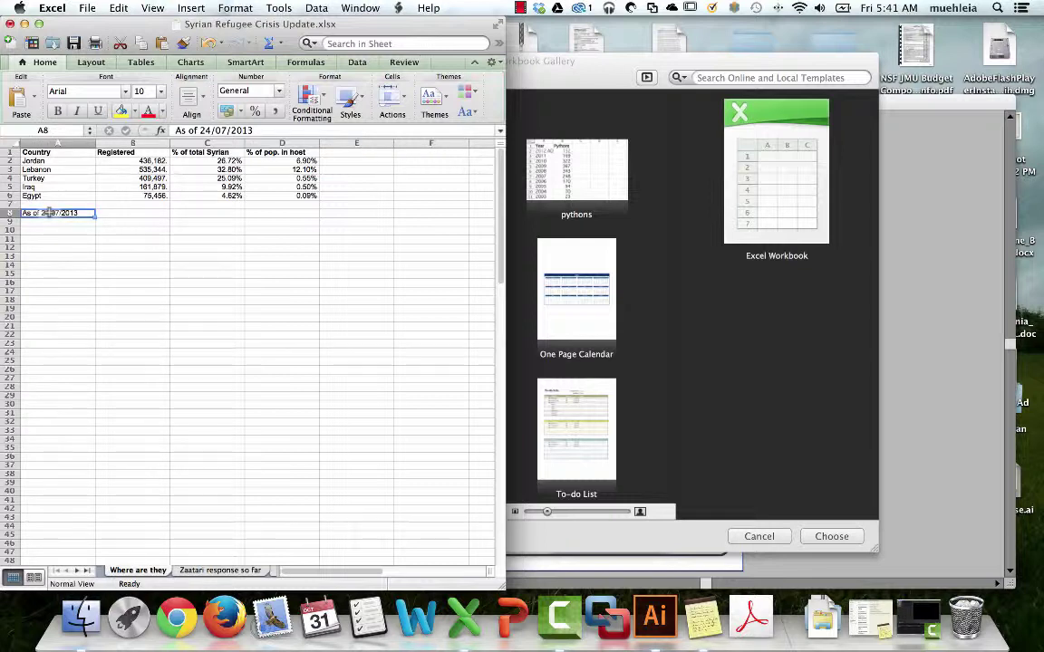
scroll(48, 208, right, 1)
scroll(111, 204, left, 1)
click(349, 151)
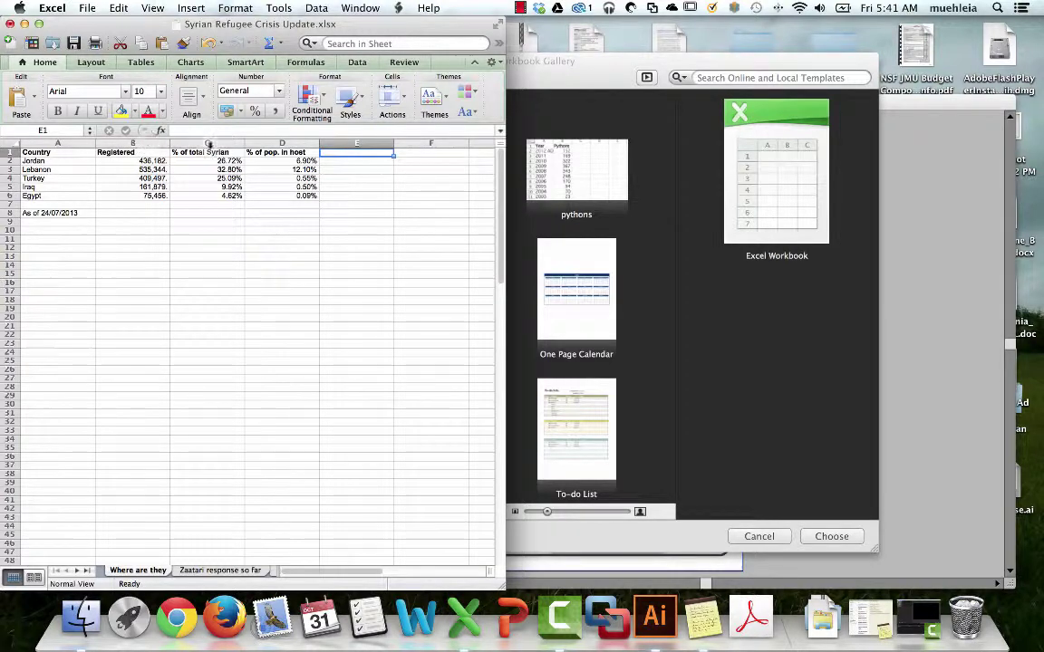
drag(207, 143, 274, 144)
right_click(274, 143)
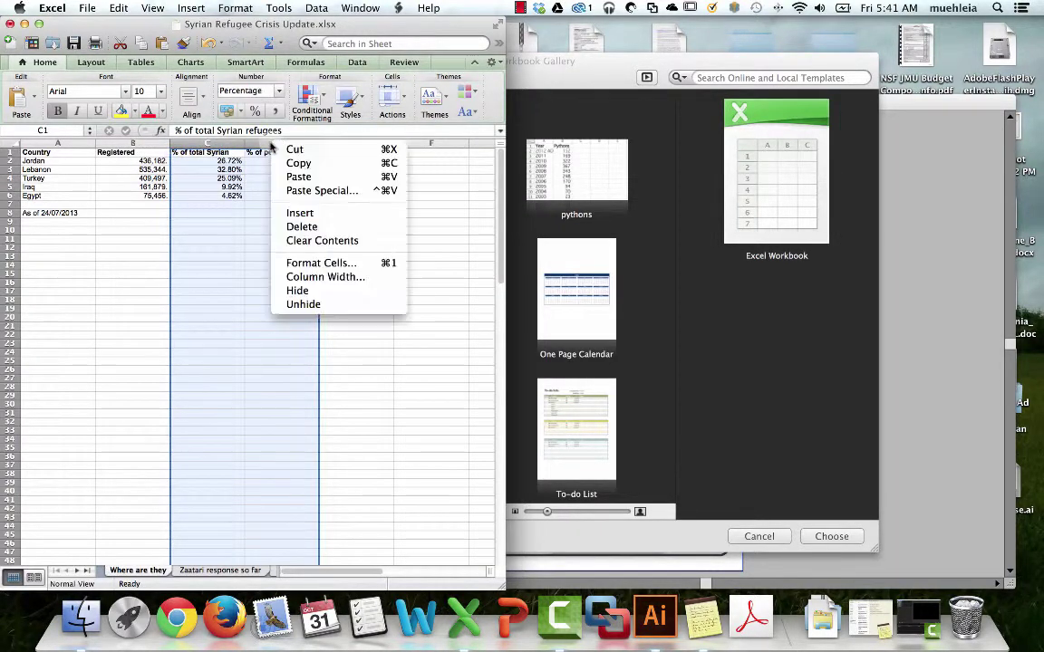
click(333, 291)
click(186, 149)
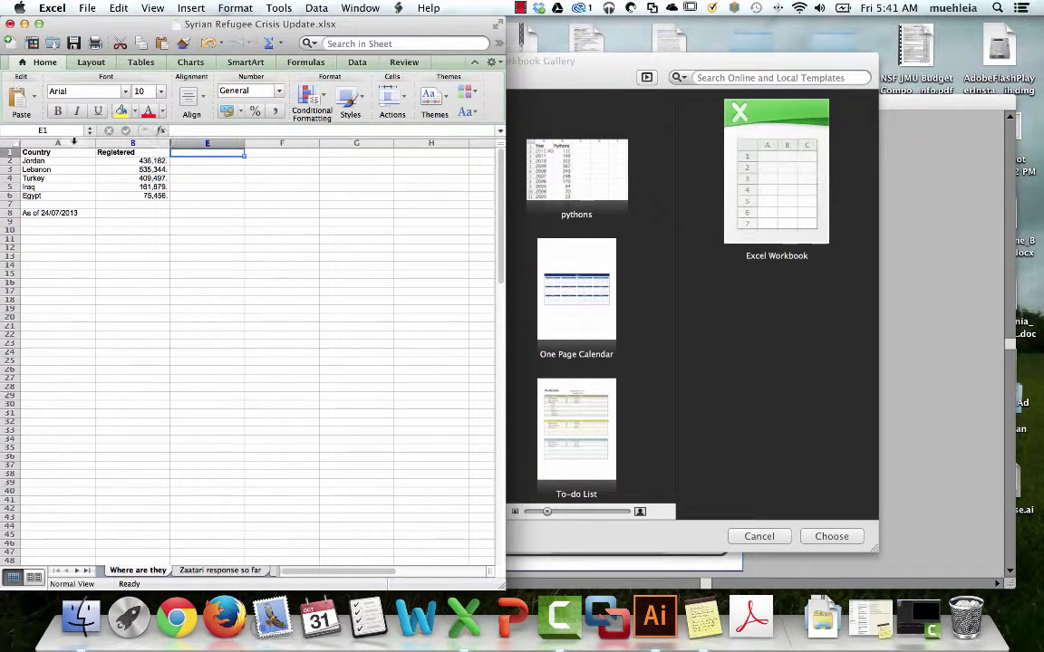
Select the Registered Population column and enlarge the workbook window to fill the screen.
click(127, 143)
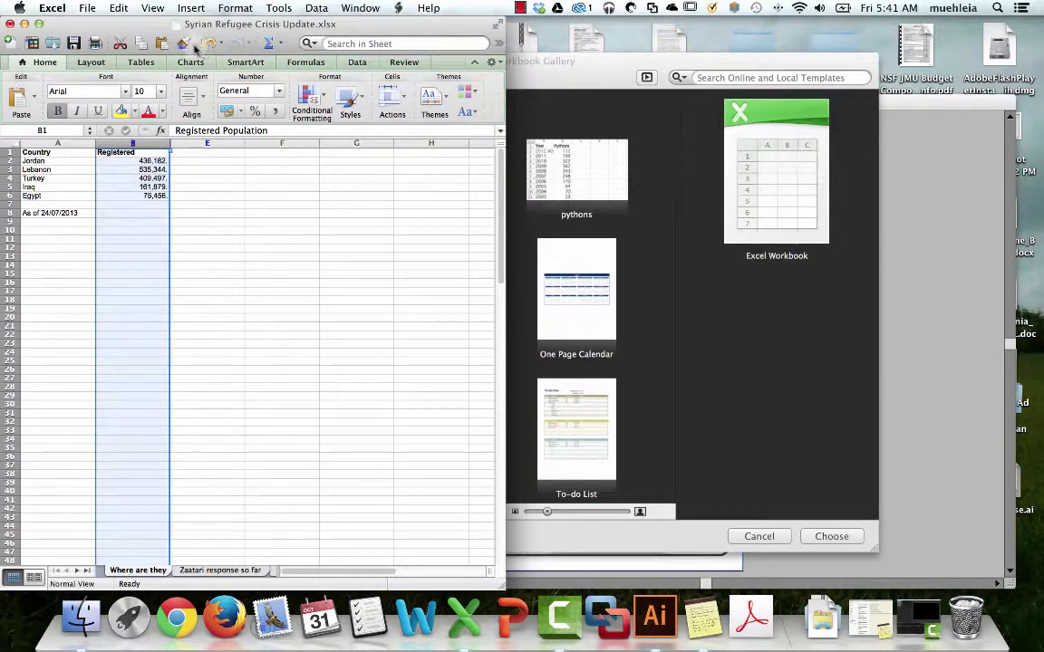
drag(318, 25, 333, 43)
double_click(334, 44)
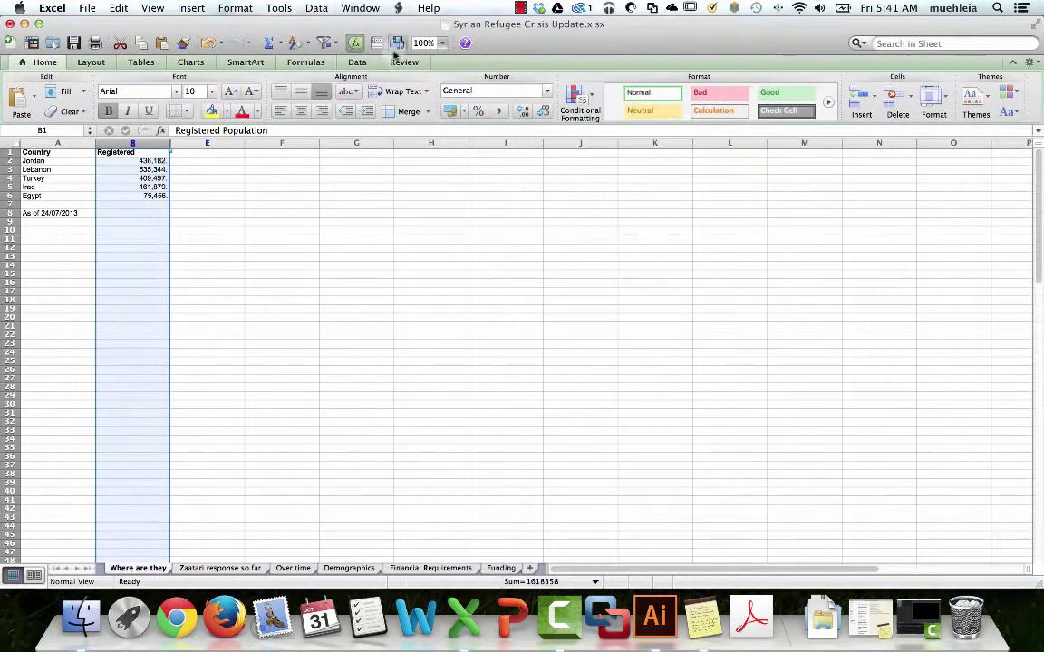
Sort the rows by registered population from largest to smallest, expanding the selection so the country names move along.
click(442, 44)
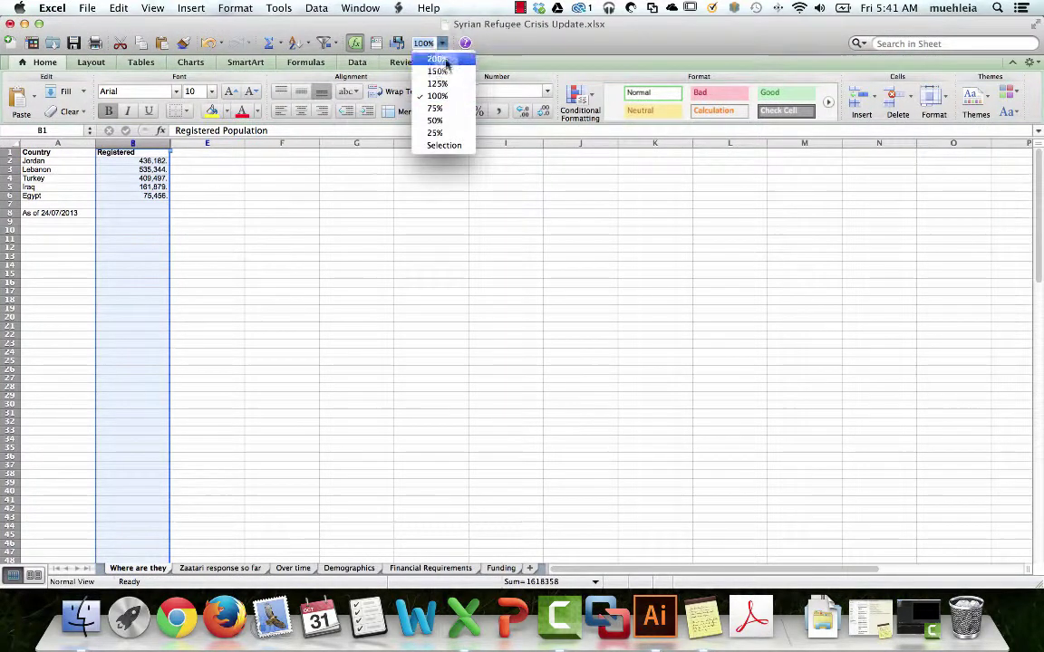
click(436, 59)
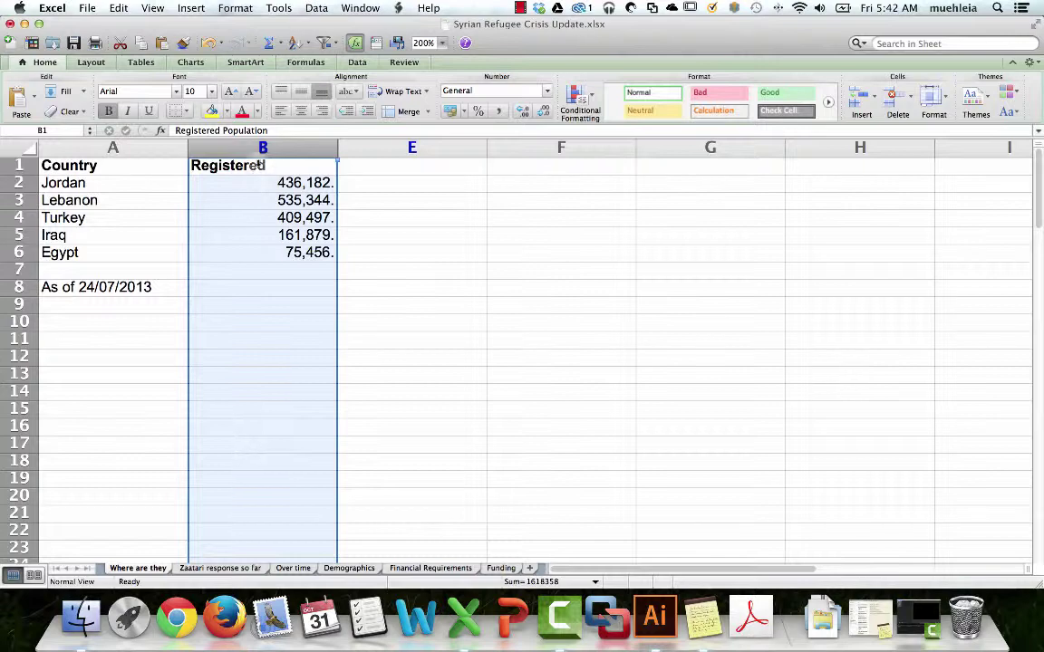
click(296, 43)
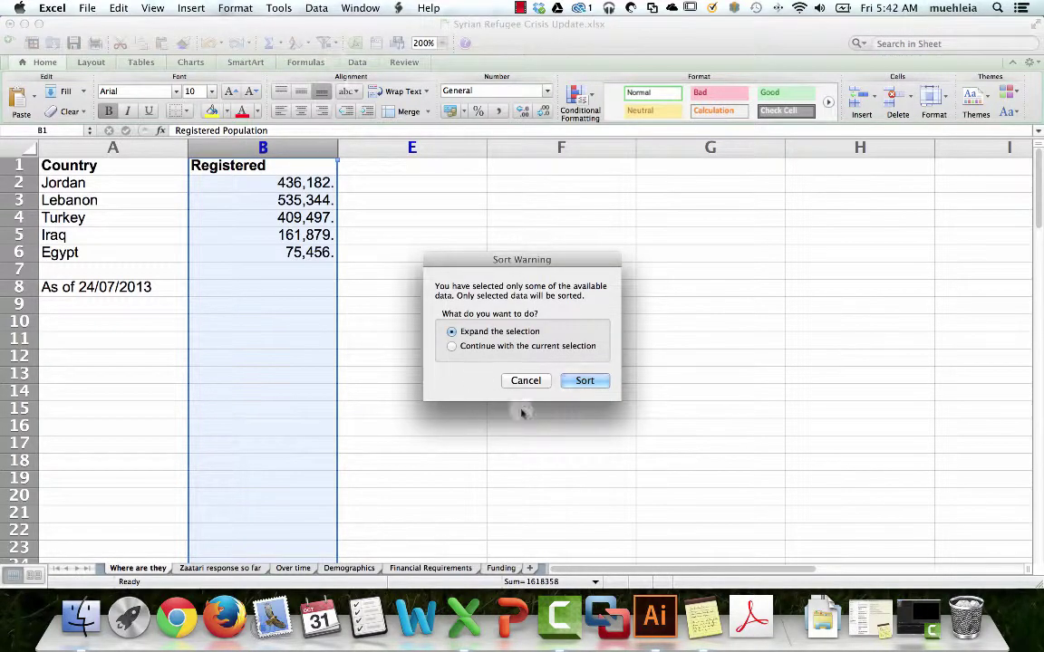
click(585, 381)
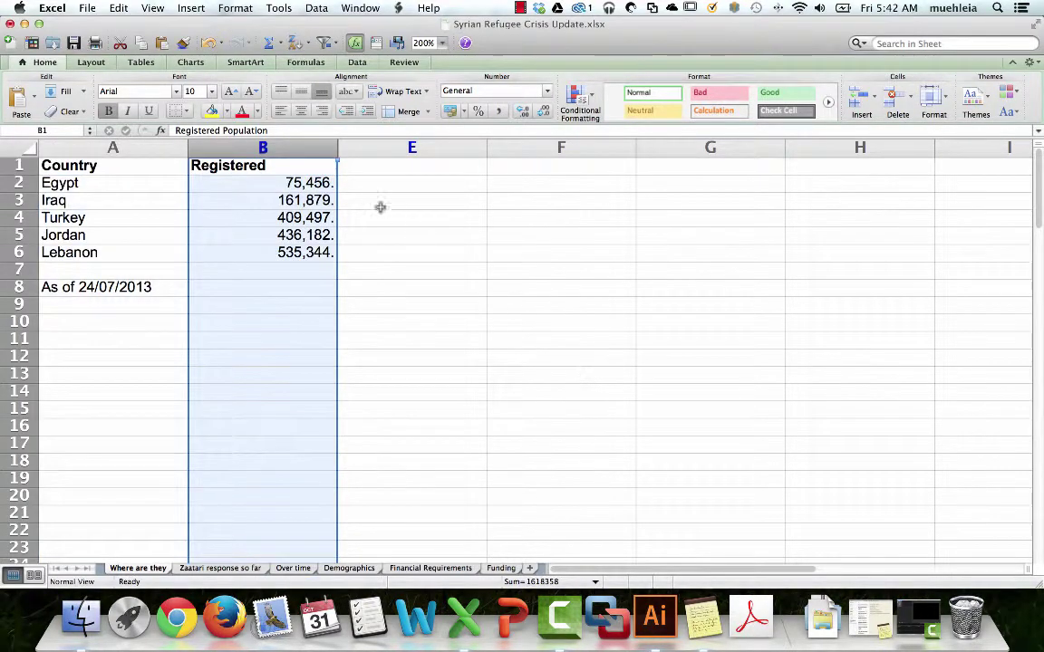
click(295, 43)
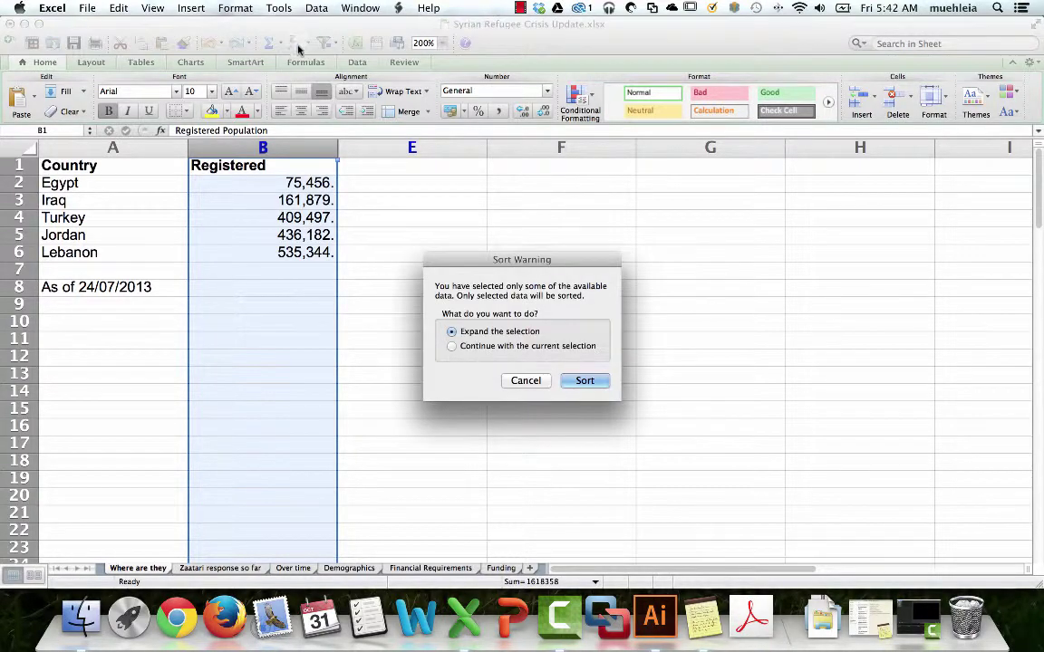
click(592, 385)
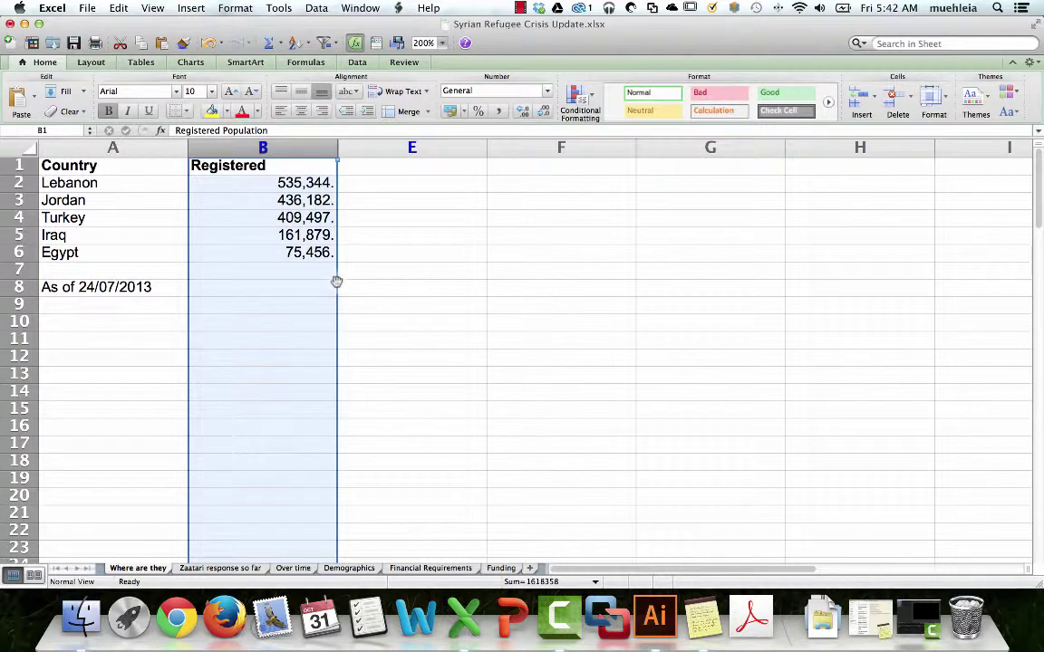
Add the heading "Proportions" in cell E1 and make the whole header row bold.
click(402, 163)
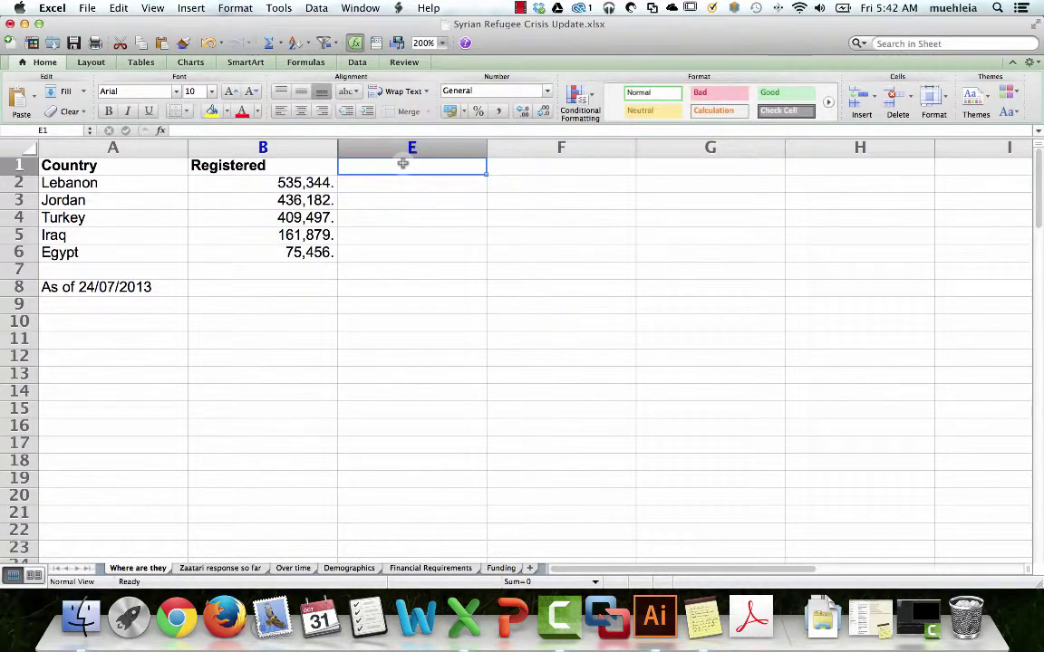
text(Proportion)
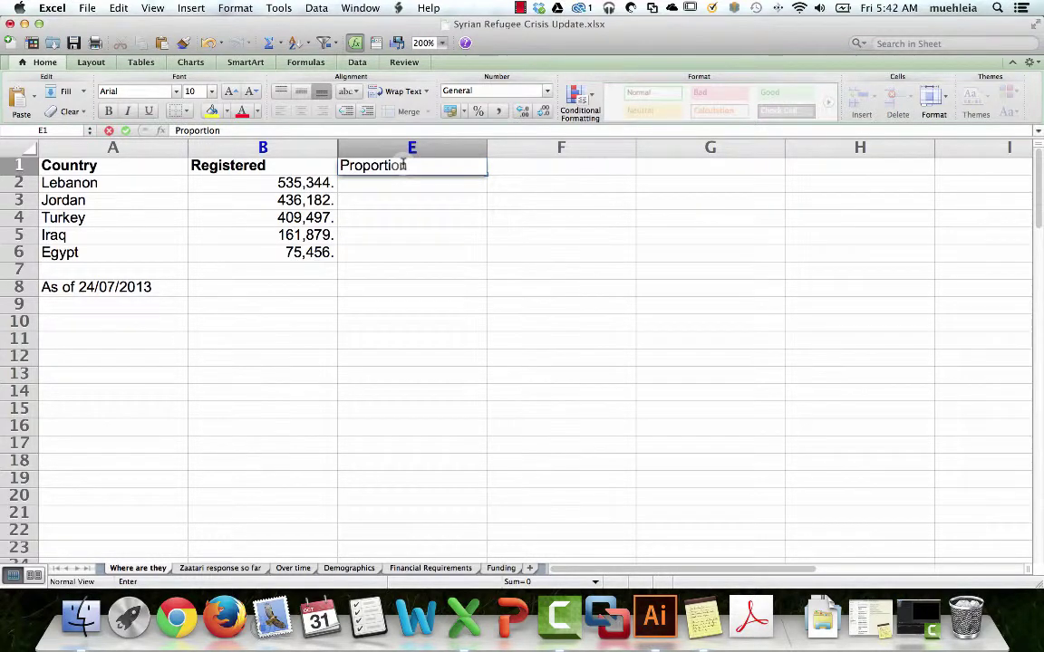
text(s)
key(Return)
click(15, 166)
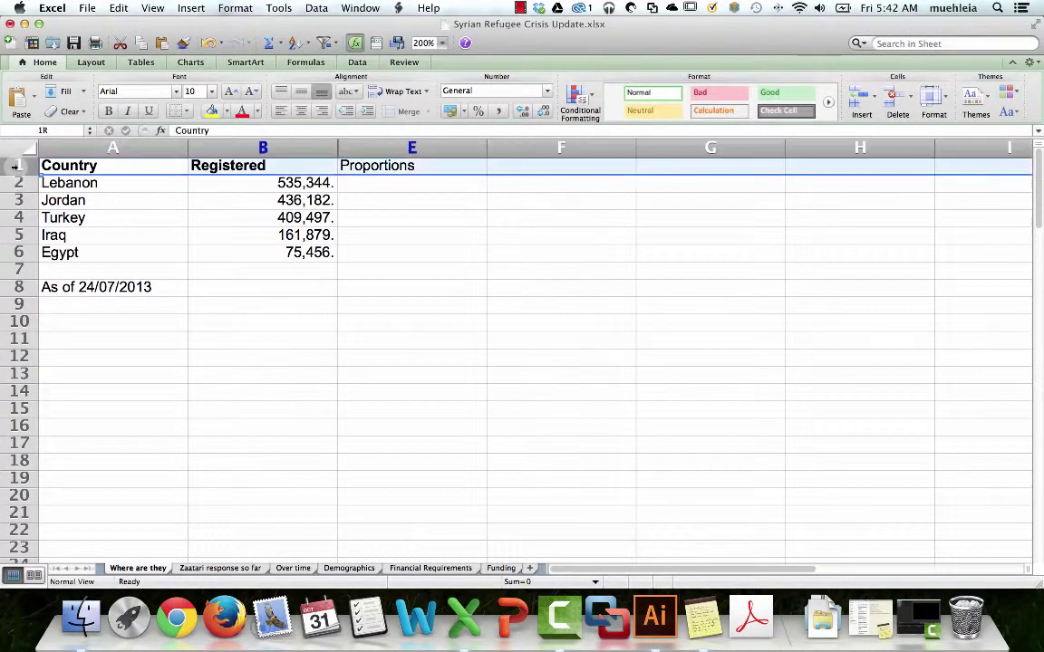
key(super+b)
key(super+b)
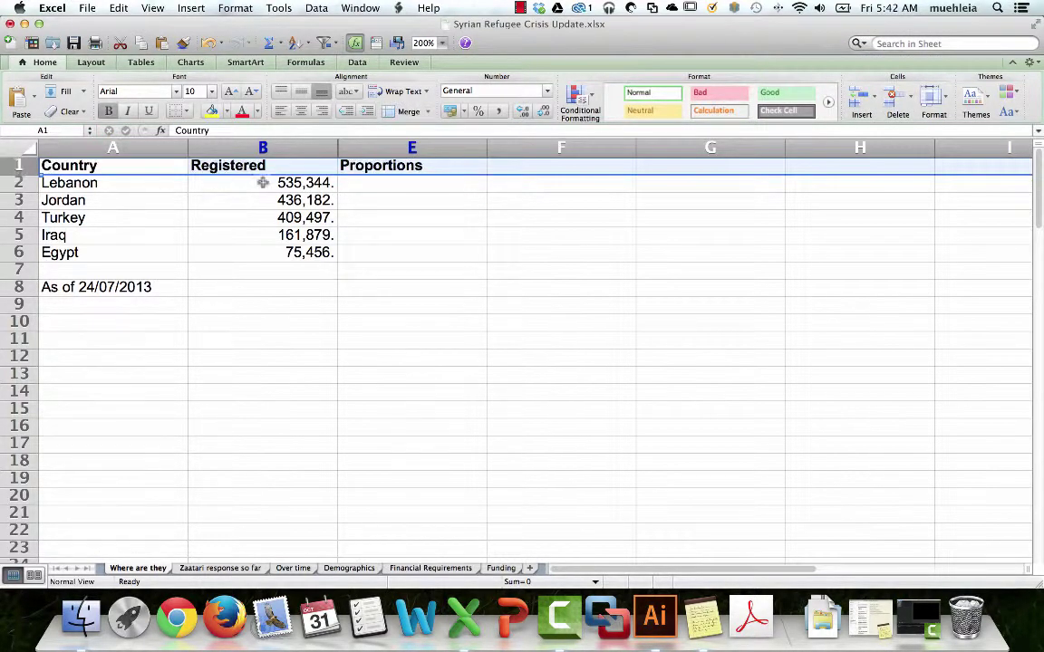
Enter 1 in cell E2 as the proportion for Lebanon, the country with the largest registered population.
click(376, 183)
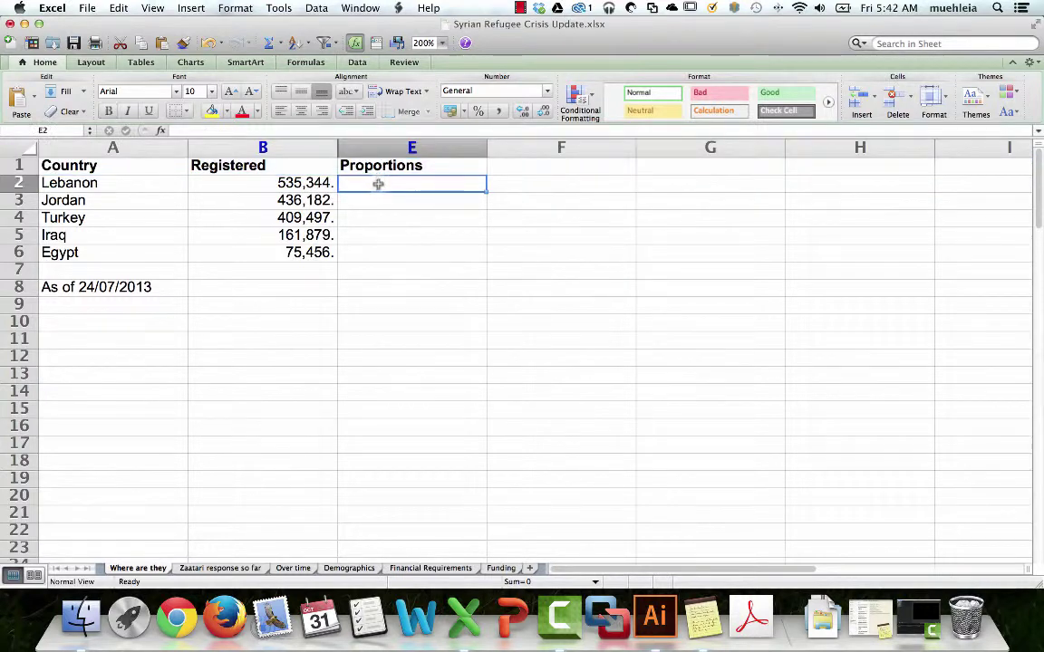
click(323, 185)
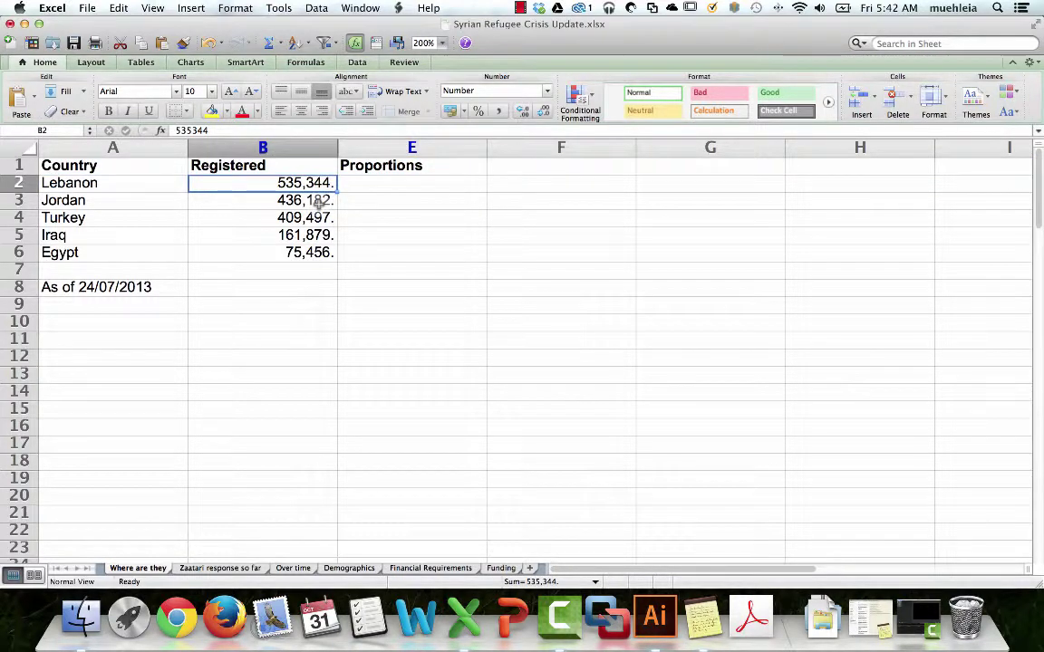
click(322, 200)
click(322, 183)
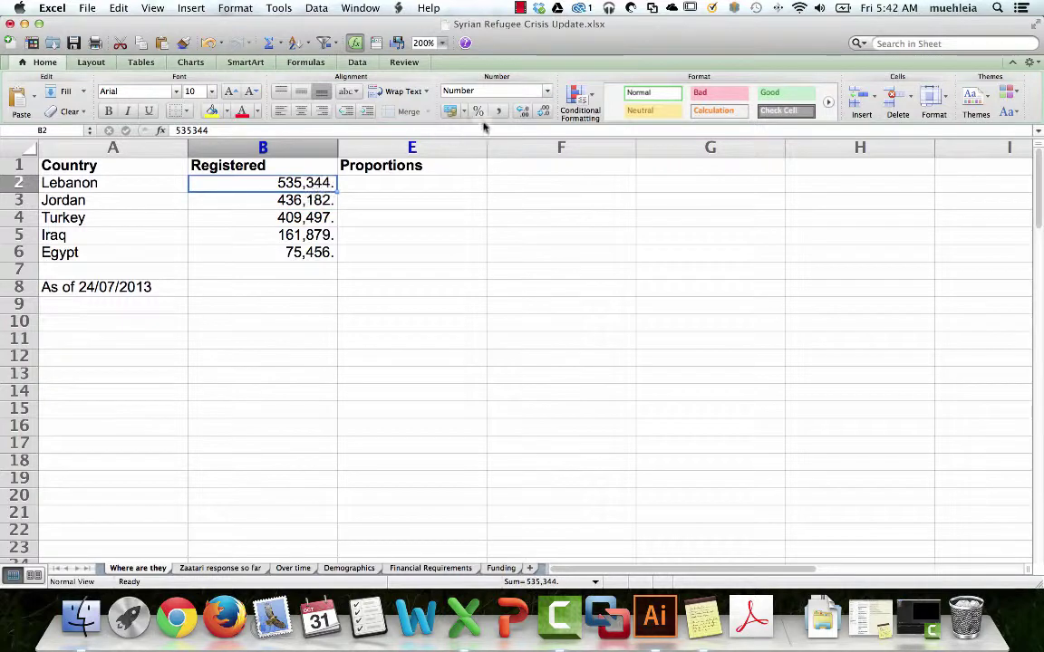
click(239, 130)
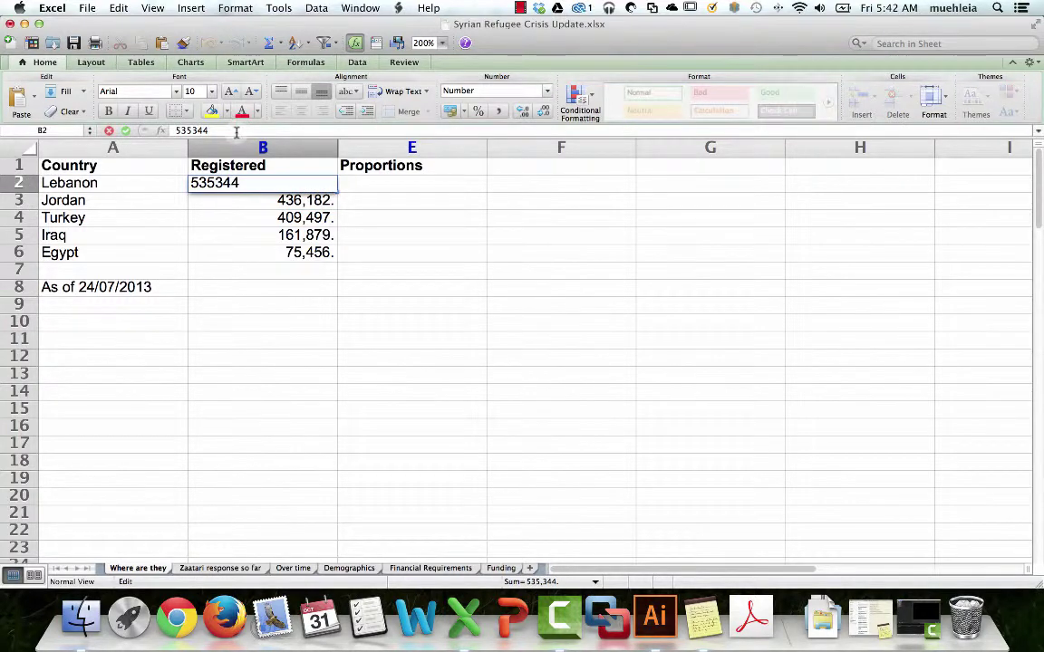
click(289, 182)
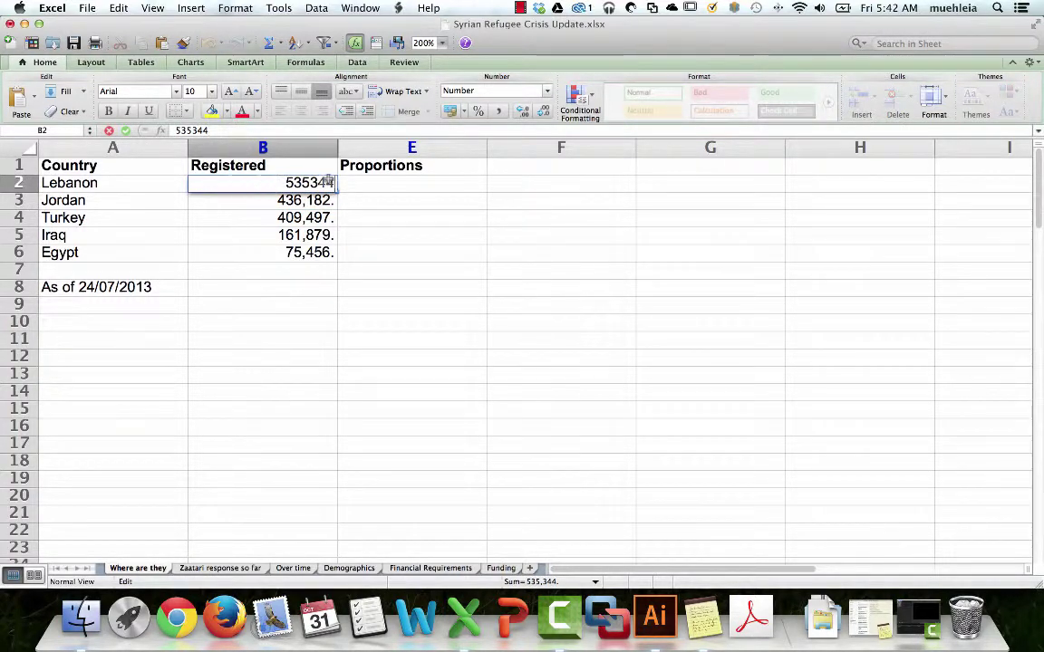
click(395, 192)
click(384, 181)
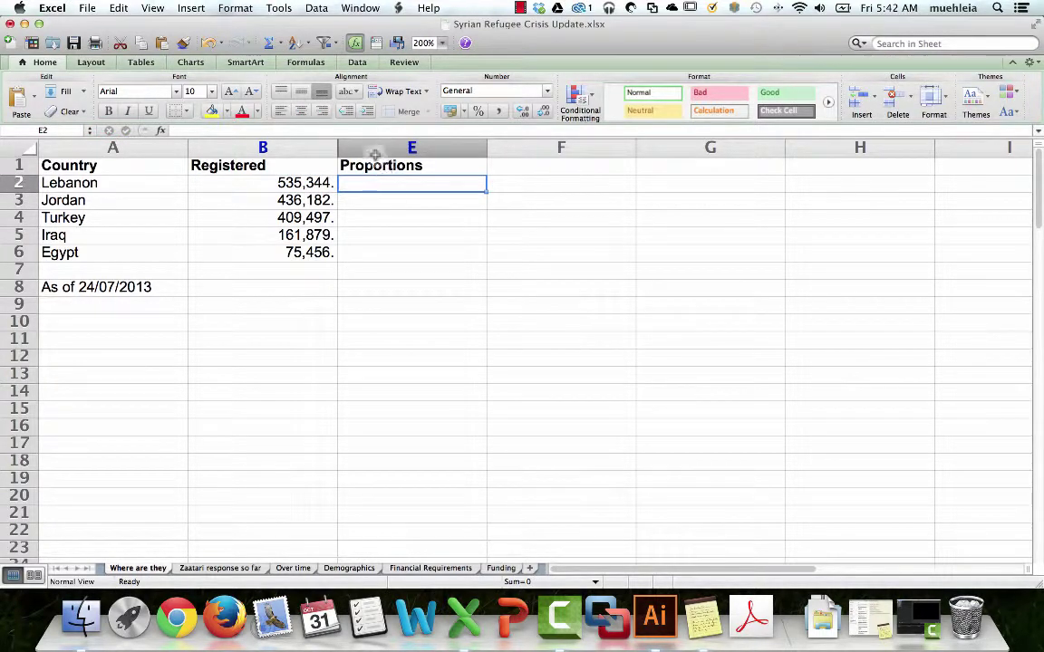
click(289, 182)
click(395, 185)
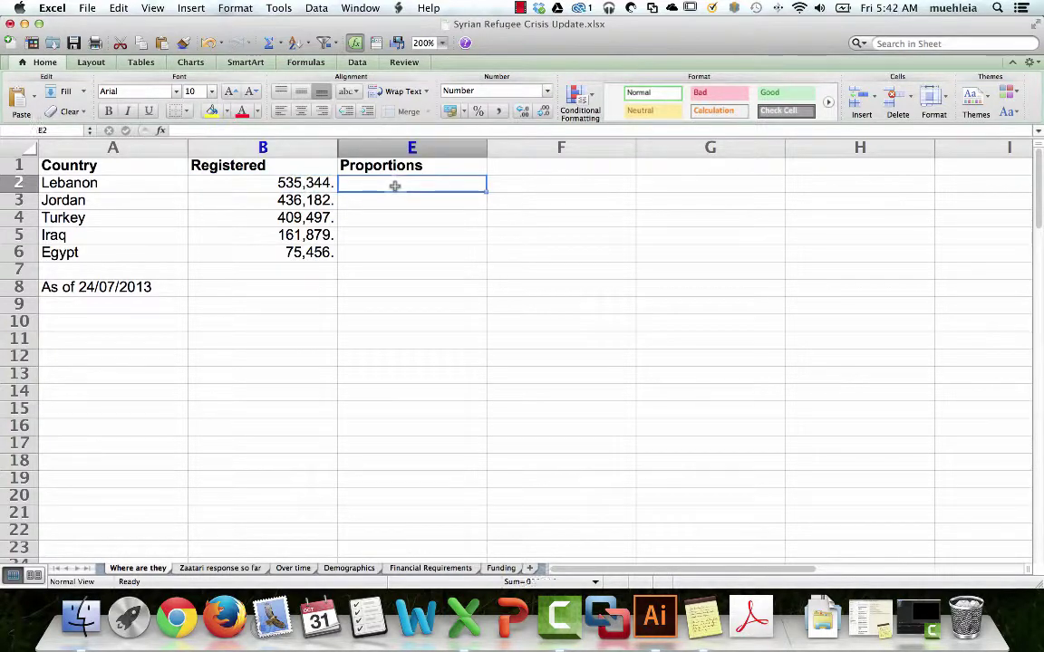
text(1)
key(Return)
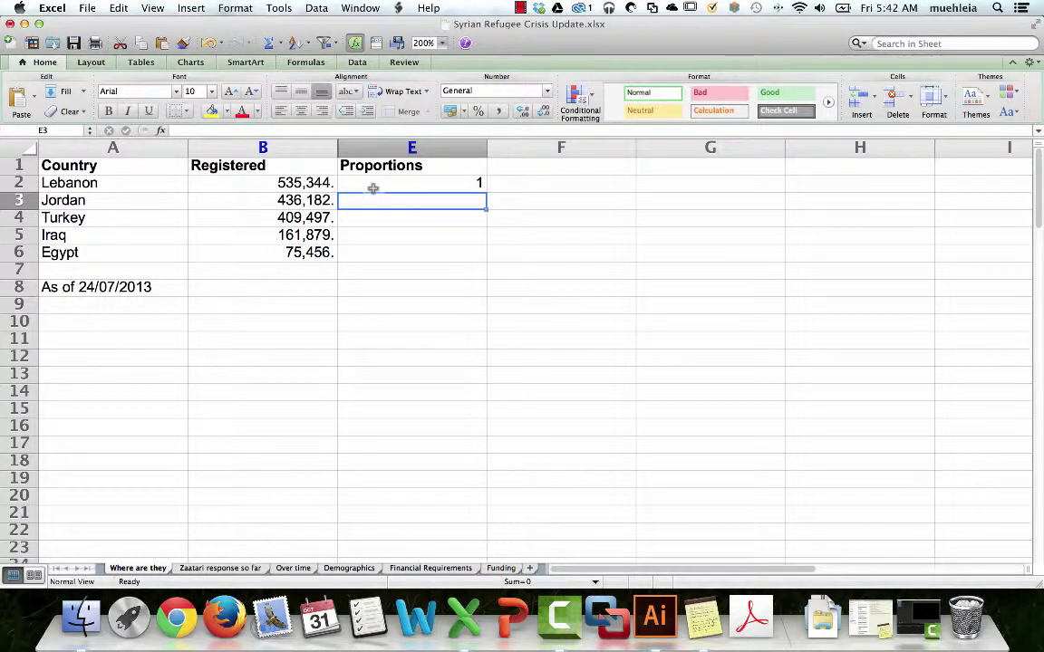
Calculate Jordan's proportion in cell E3 with the formula =B3/$B$2, keeping the Lebanon reference absolute.
click(272, 200)
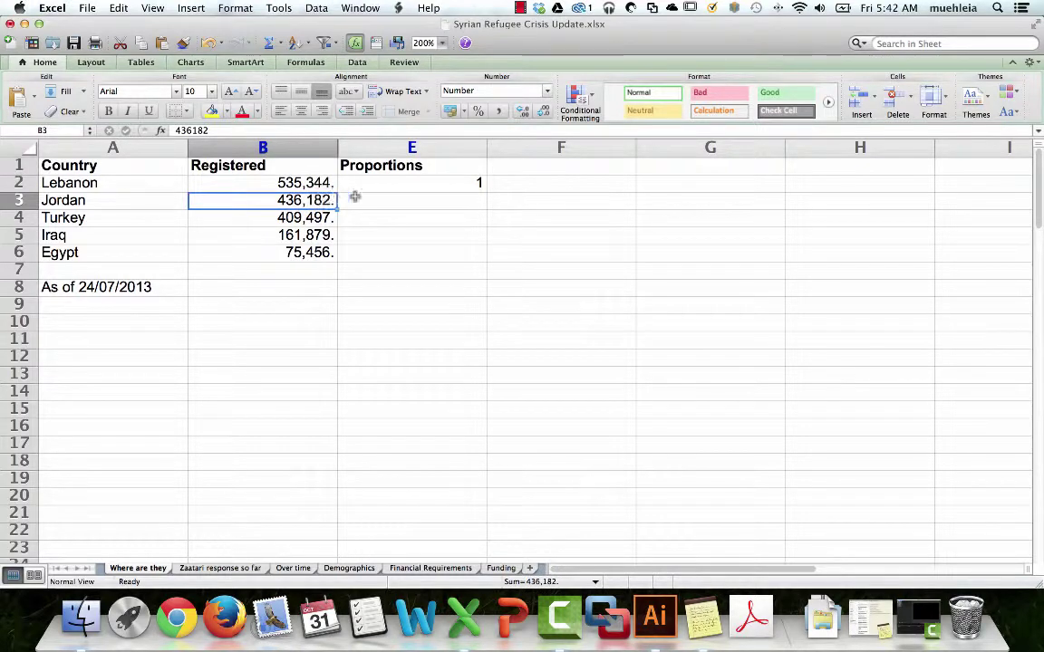
click(408, 200)
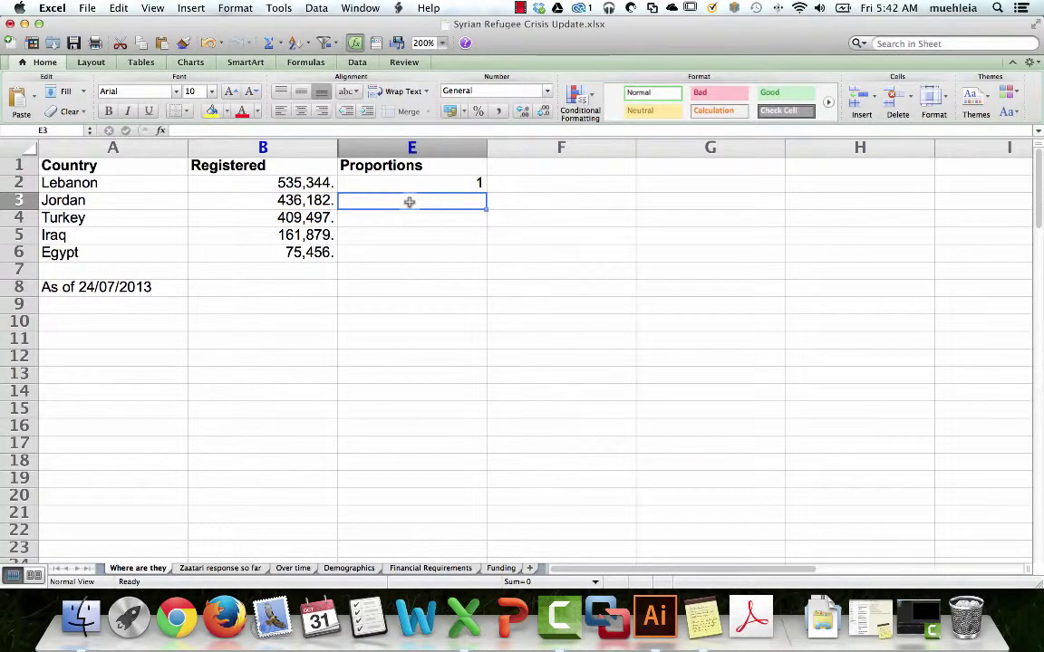
text(=)
click(295, 203)
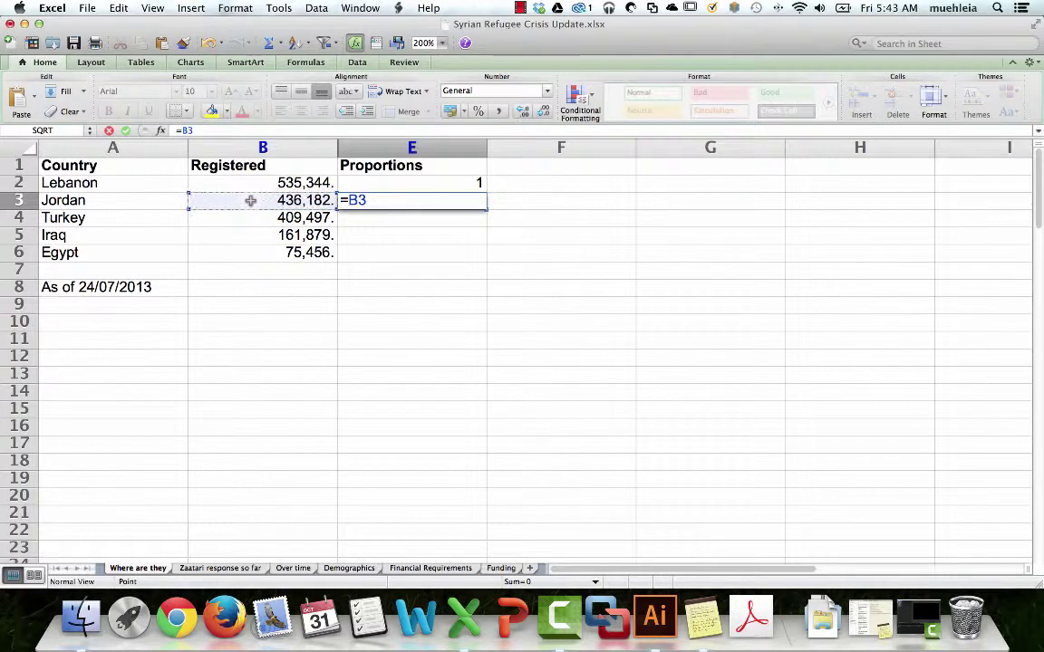
text(/)
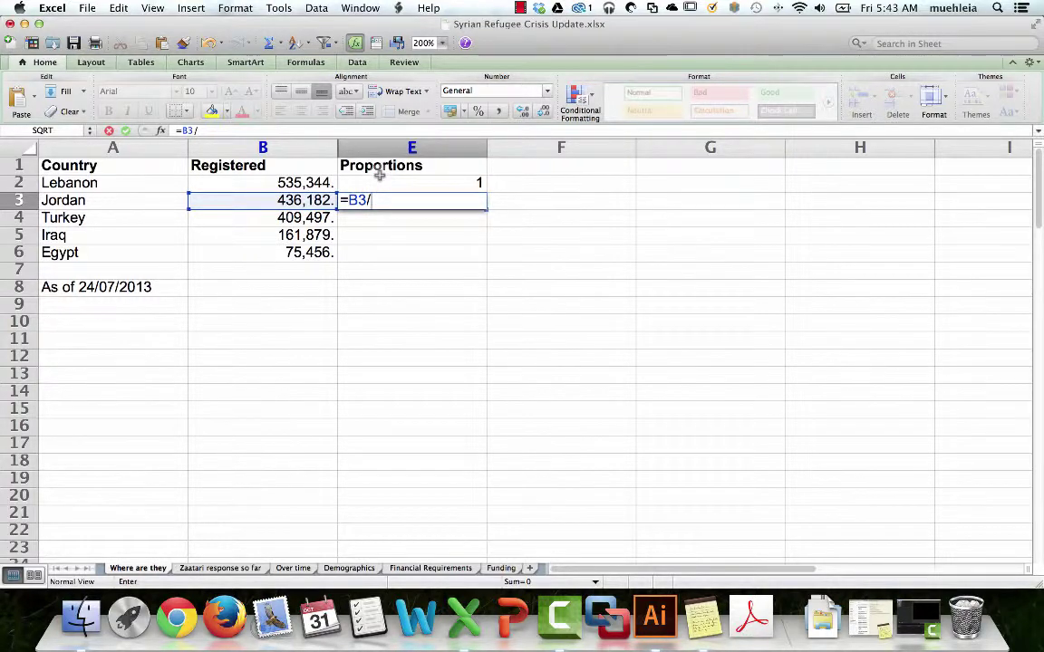
text($B$2)
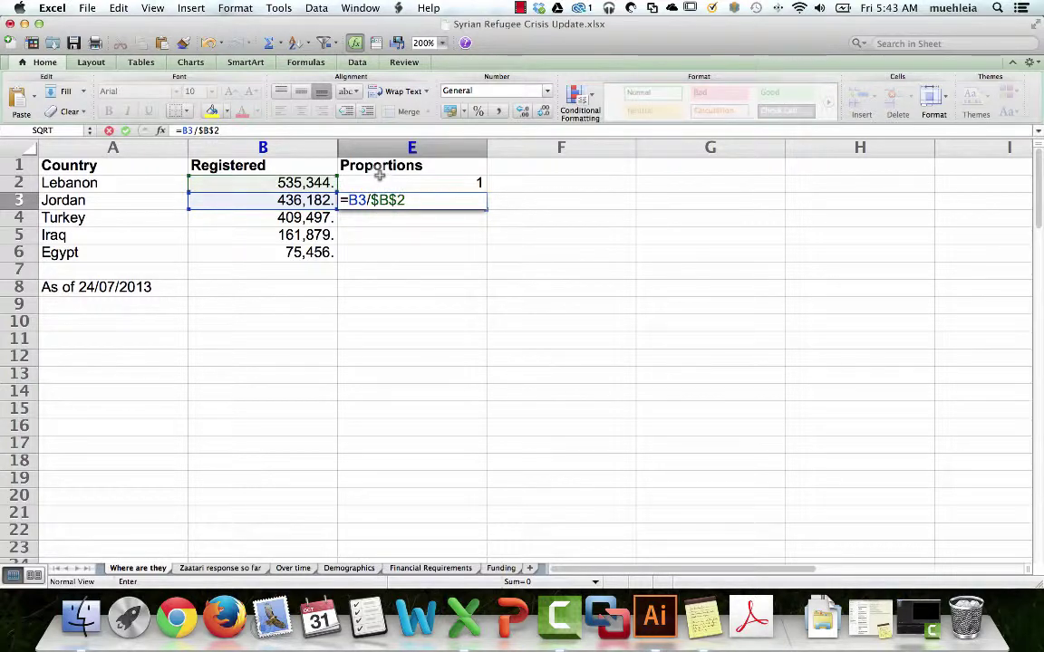
key(Return)
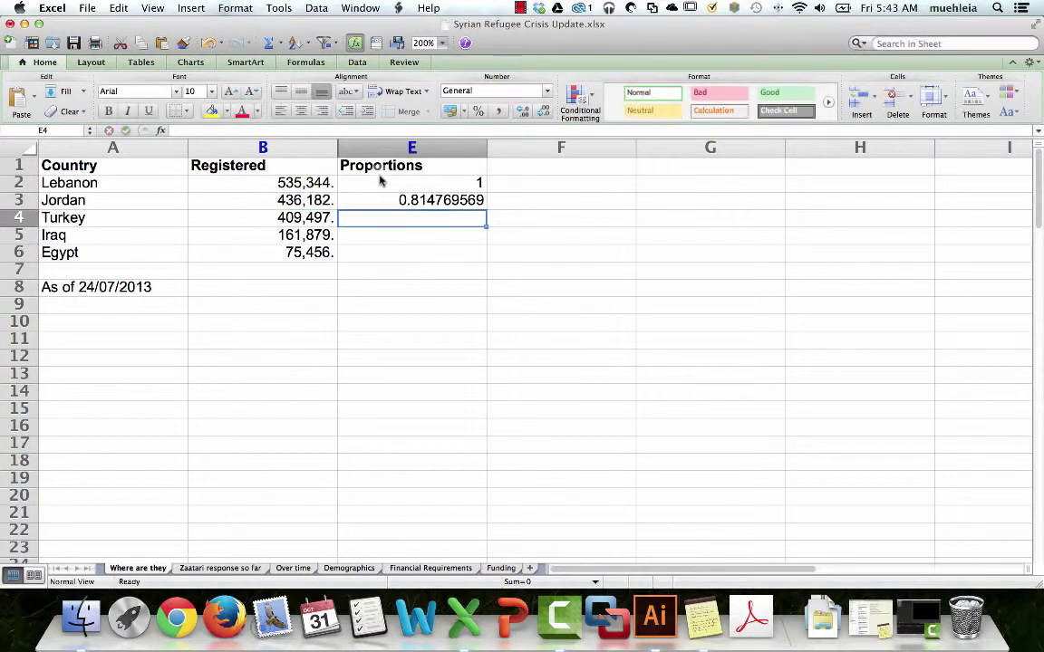
Review Jordan's formula and fill it down one row to calculate Turkey's proportion in cell E4.
click(344, 200)
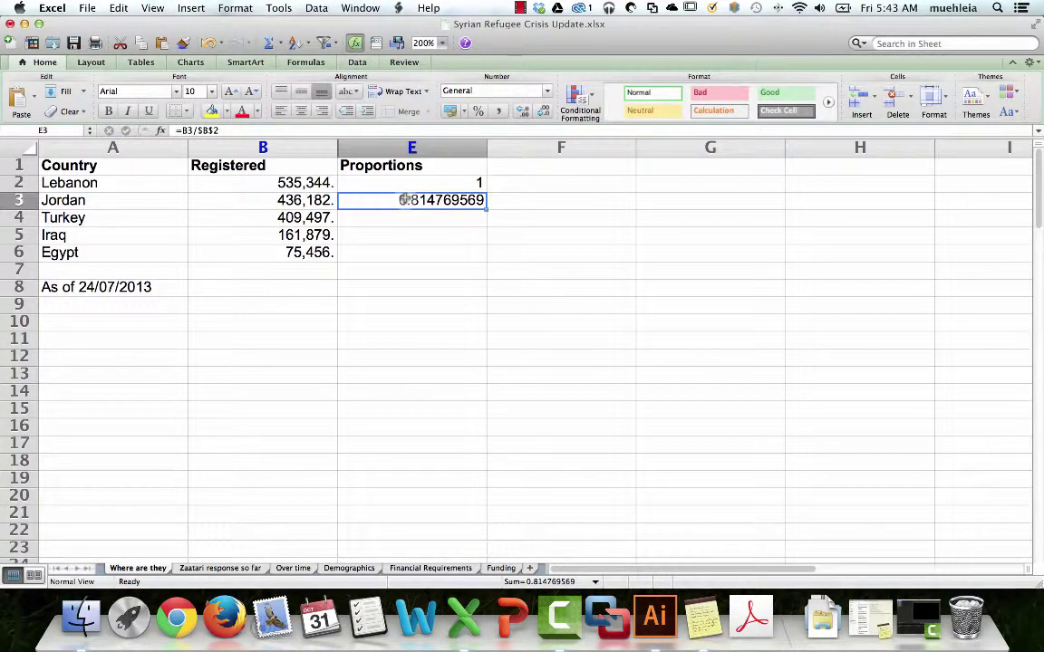
click(202, 130)
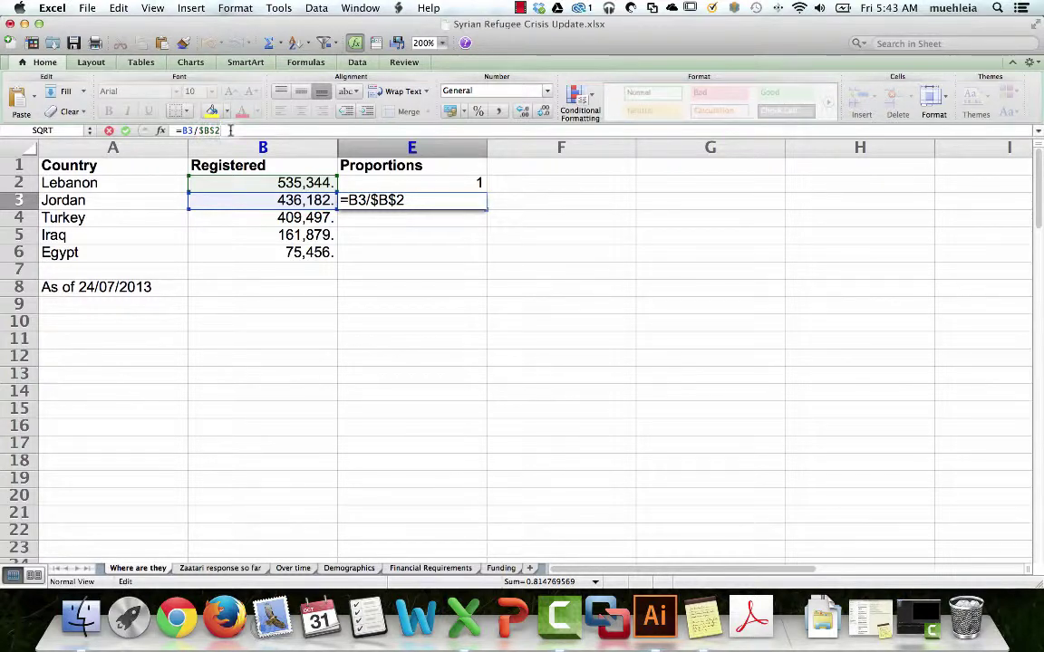
click(460, 218)
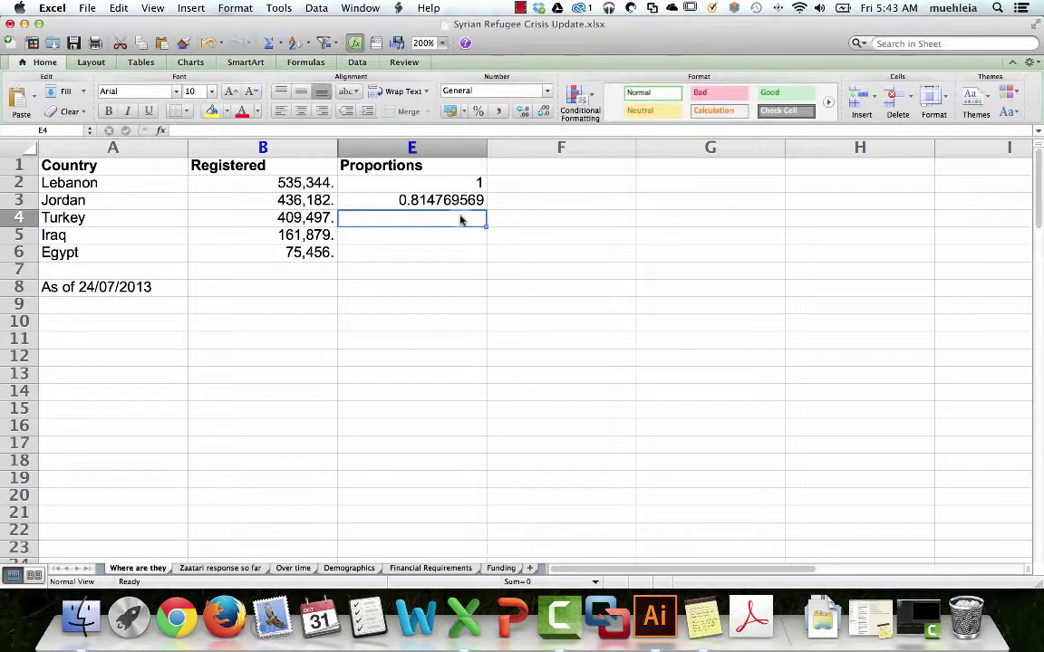
click(464, 201)
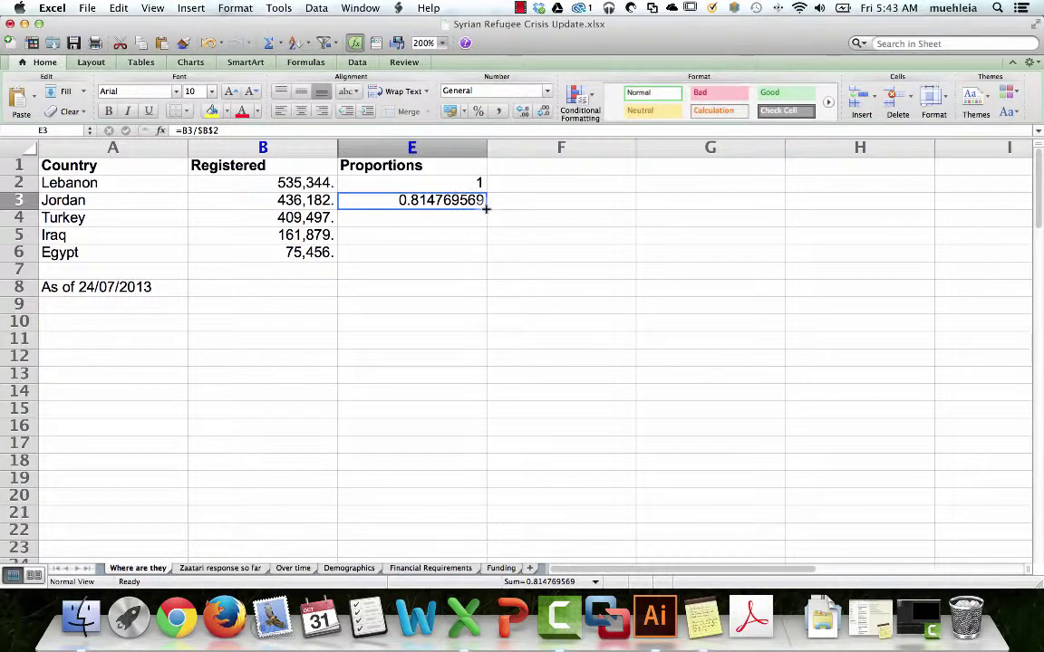
drag(486, 208, 487, 236)
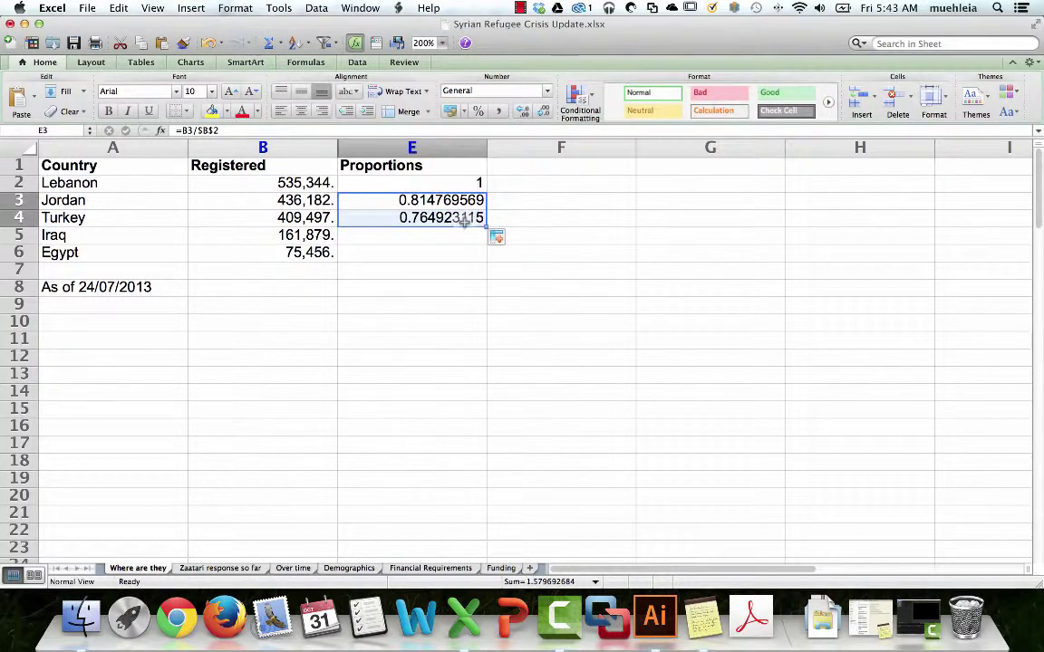
Fill Turkey's formula down to the Iraq and Egypt rows, and select the calculated proportions E3:E6.
click(457, 217)
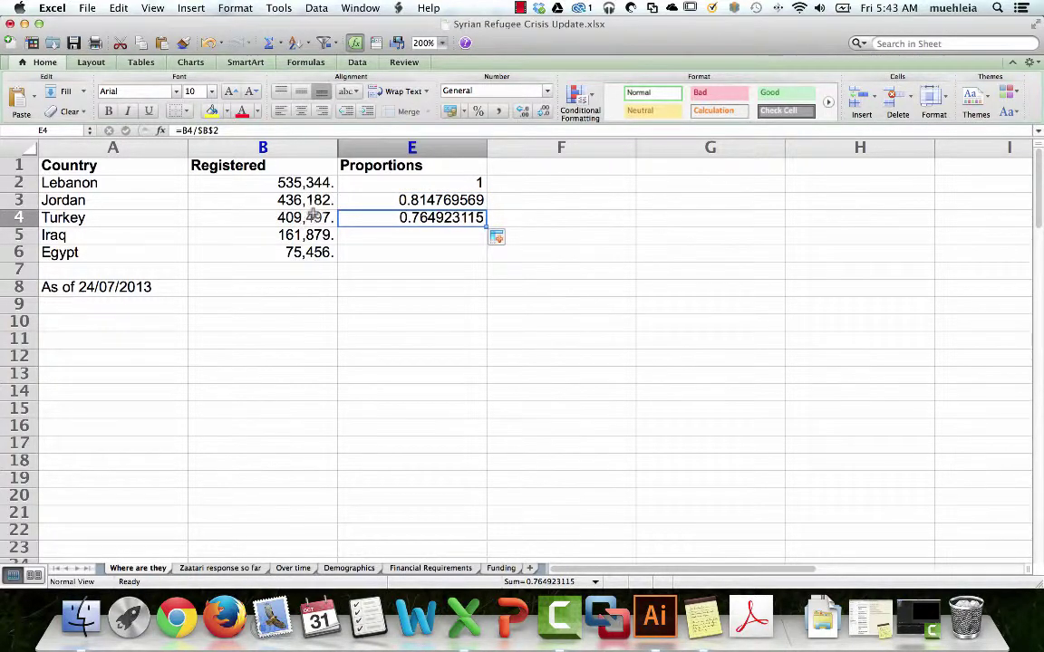
click(259, 218)
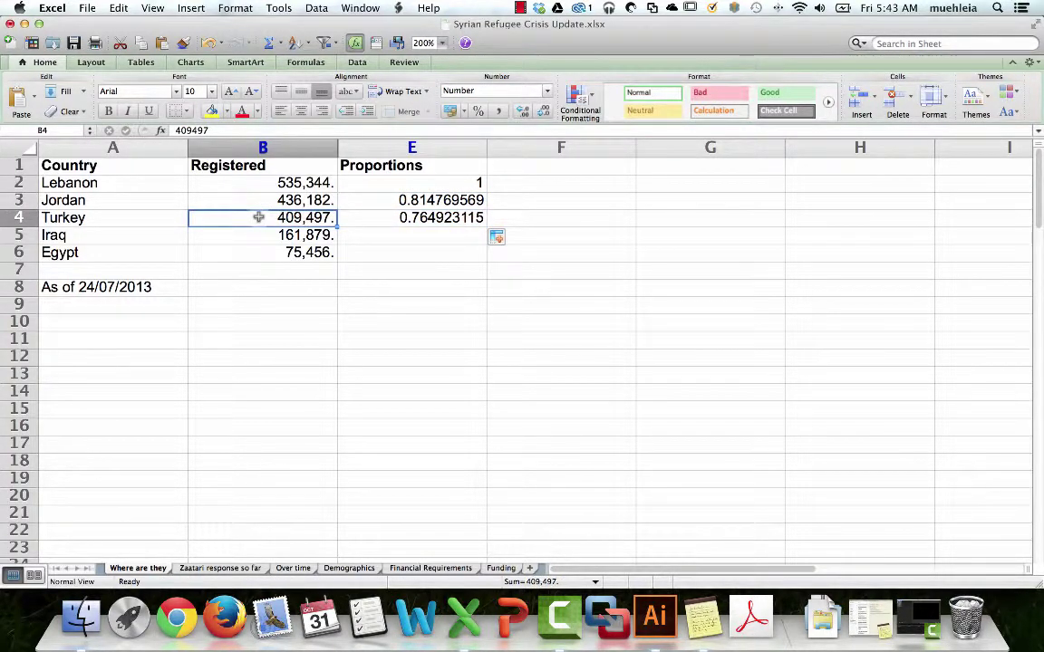
click(345, 217)
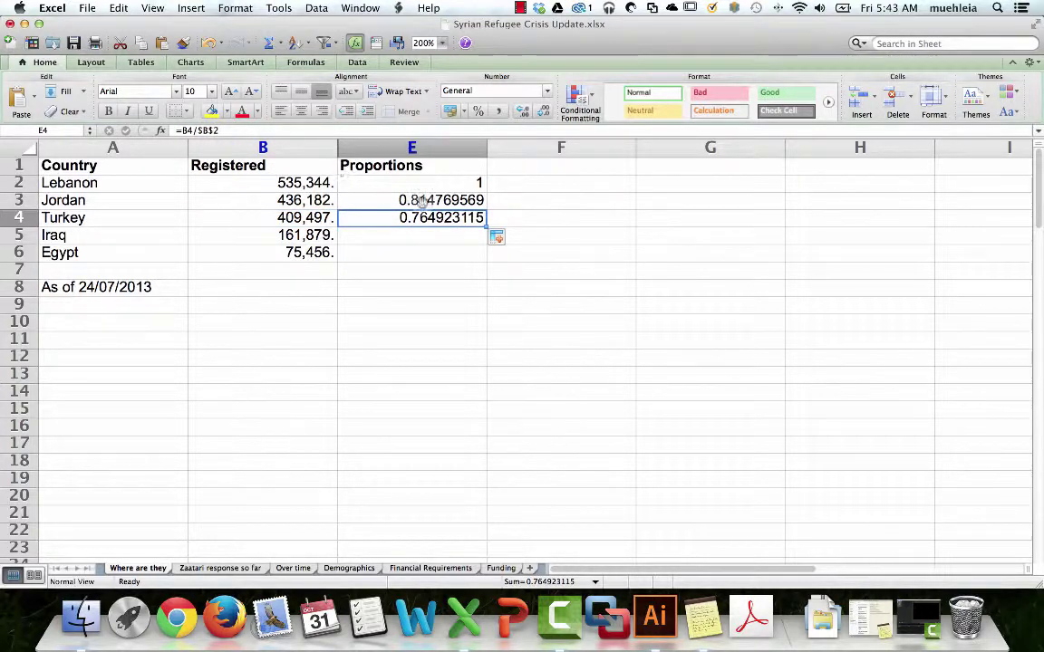
double_click(486, 226)
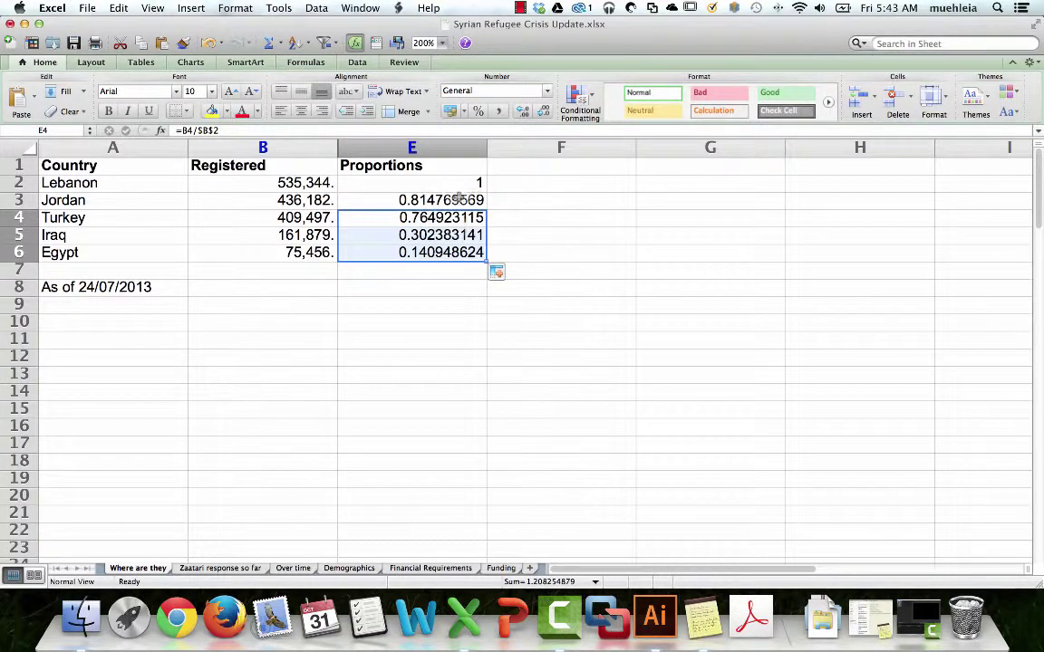
click(512, 182)
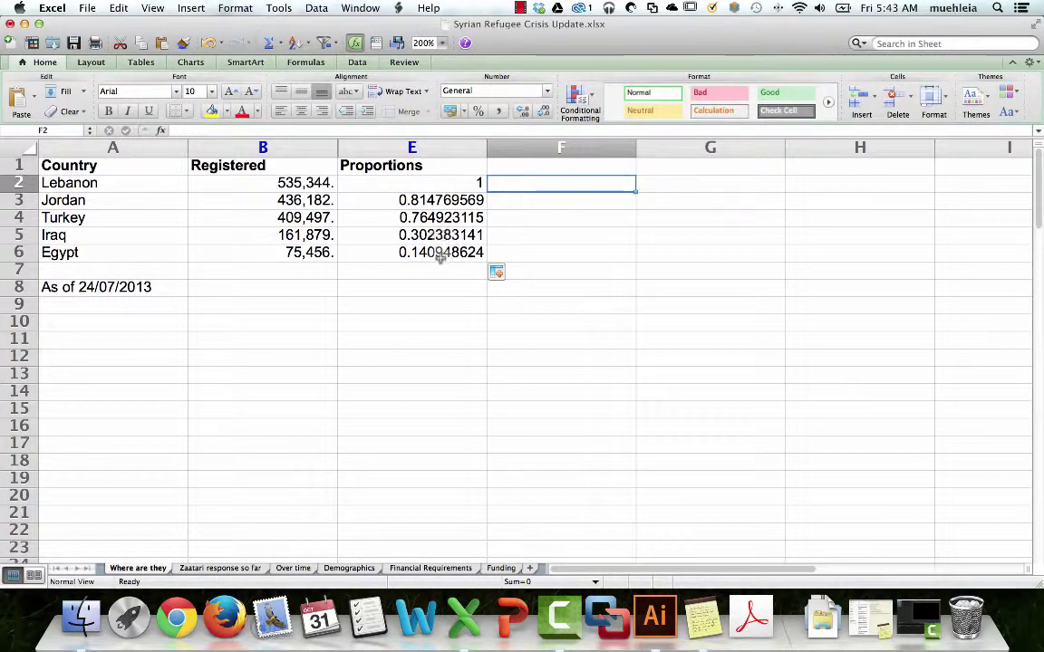
drag(434, 199, 420, 251)
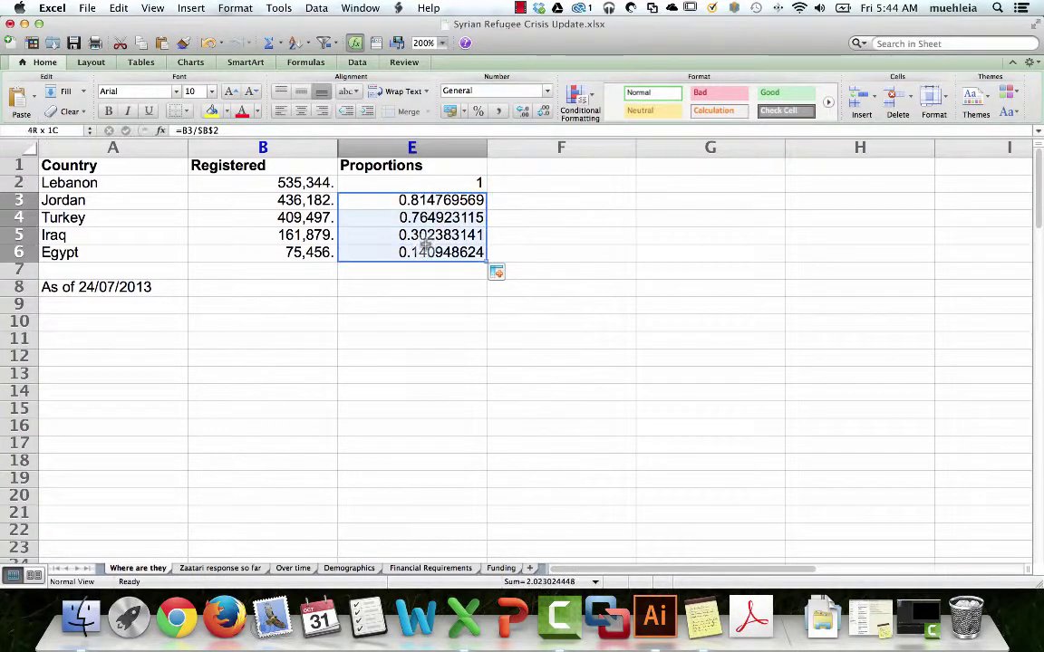
Reduce the decimals of the calculated proportions in E3:E6 to two places.
click(544, 111)
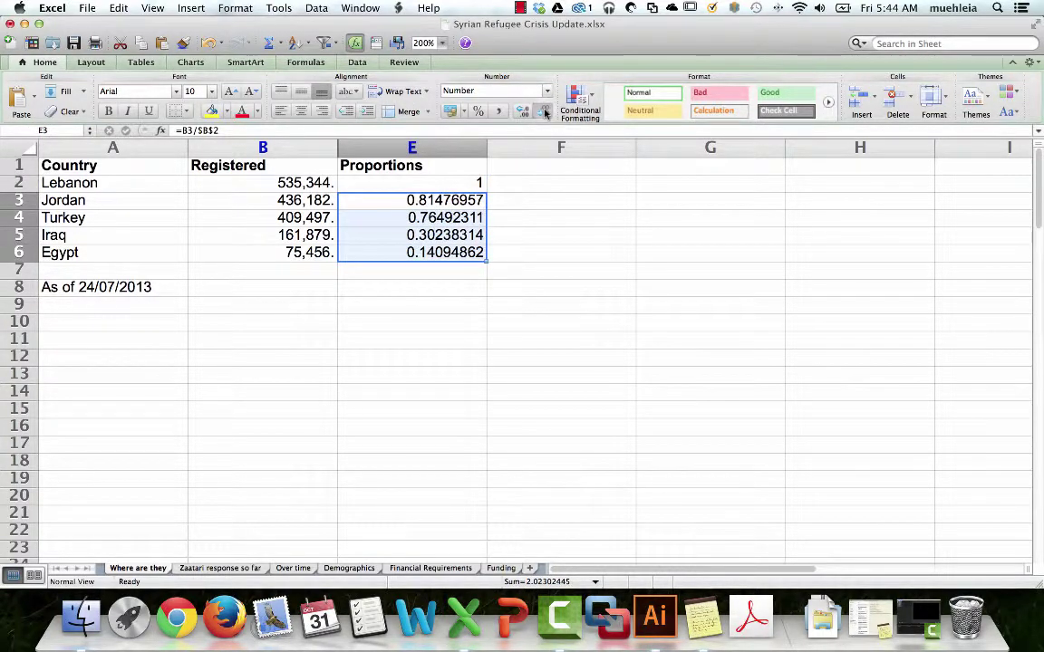
click(544, 111)
click(544, 111)
click(543, 111)
click(544, 110)
click(543, 110)
click(544, 110)
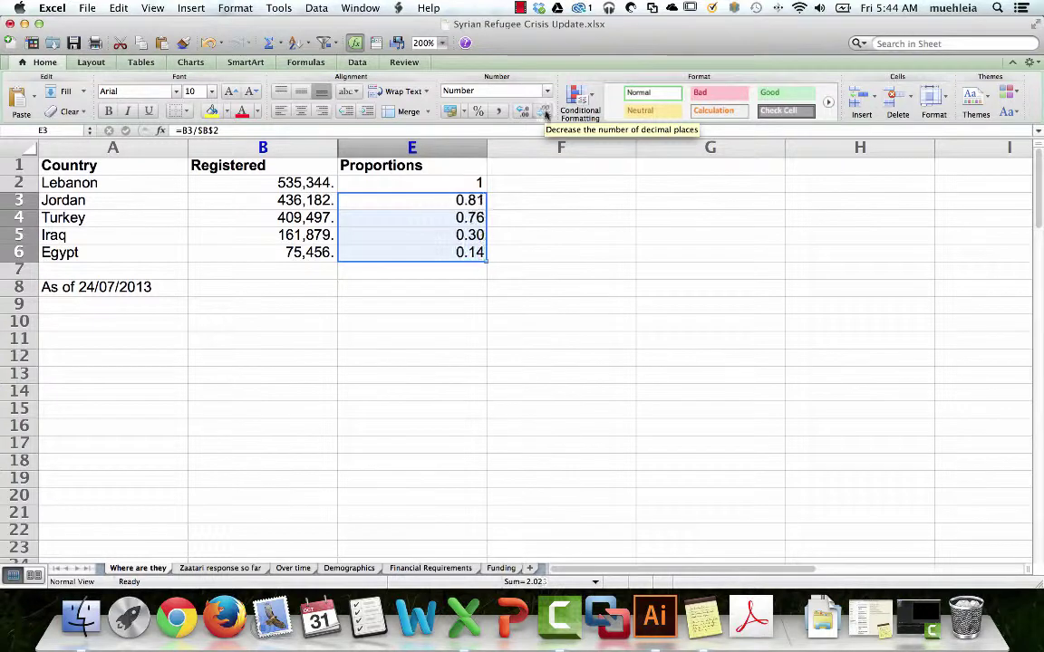
Head column F with "Lines" in cell F1 and enter 100 as Lebanon's value in F2.
click(541, 182)
click(539, 164)
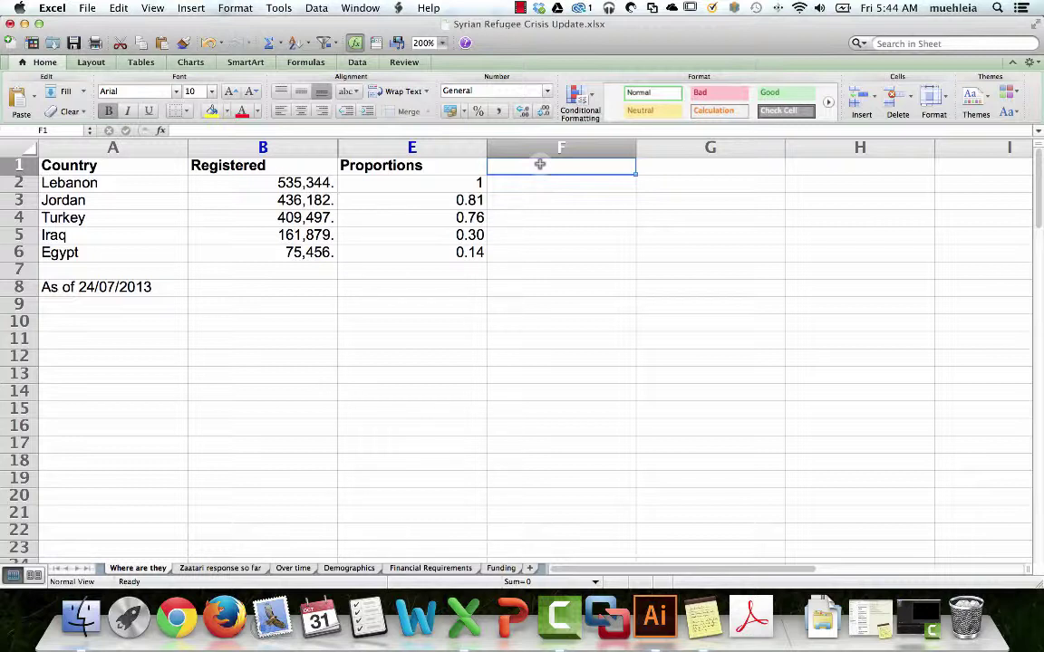
text(Lines)
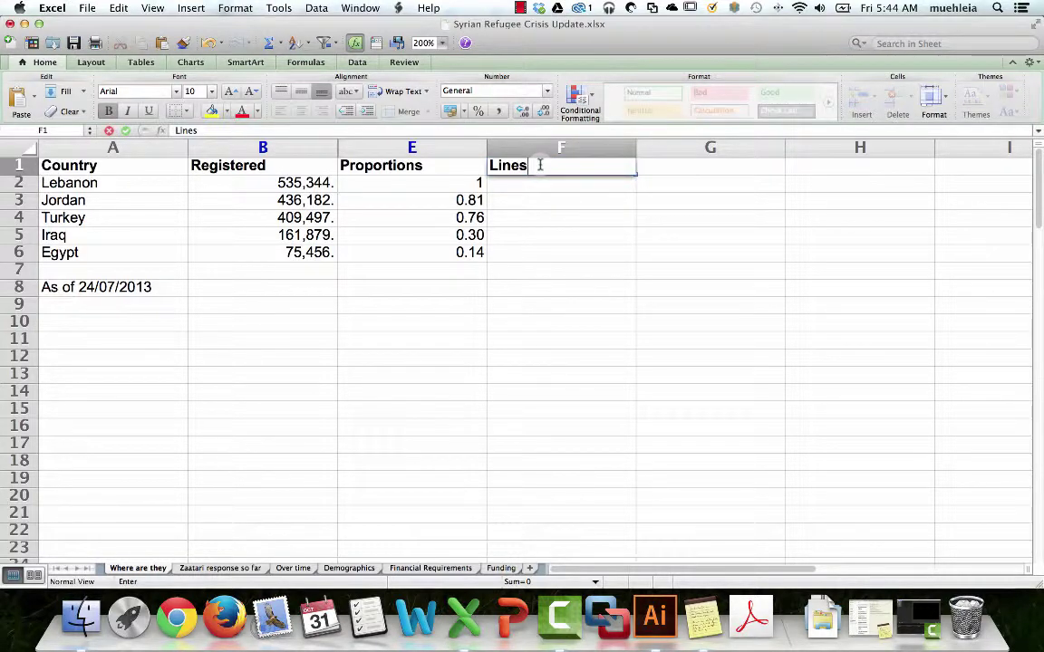
key(Return)
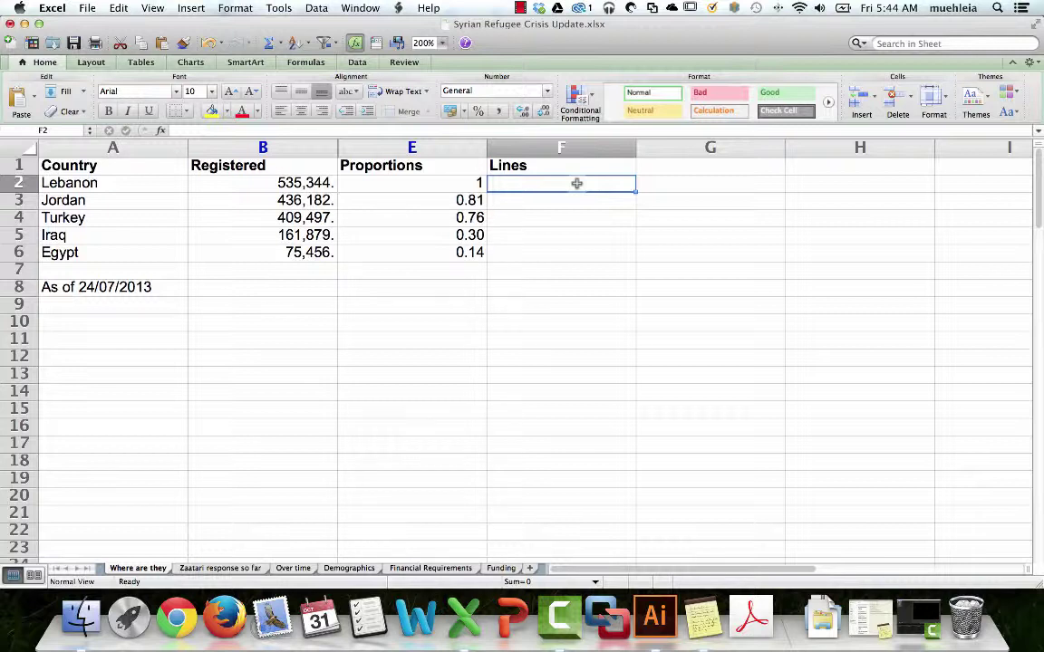
text(100)
key(Return)
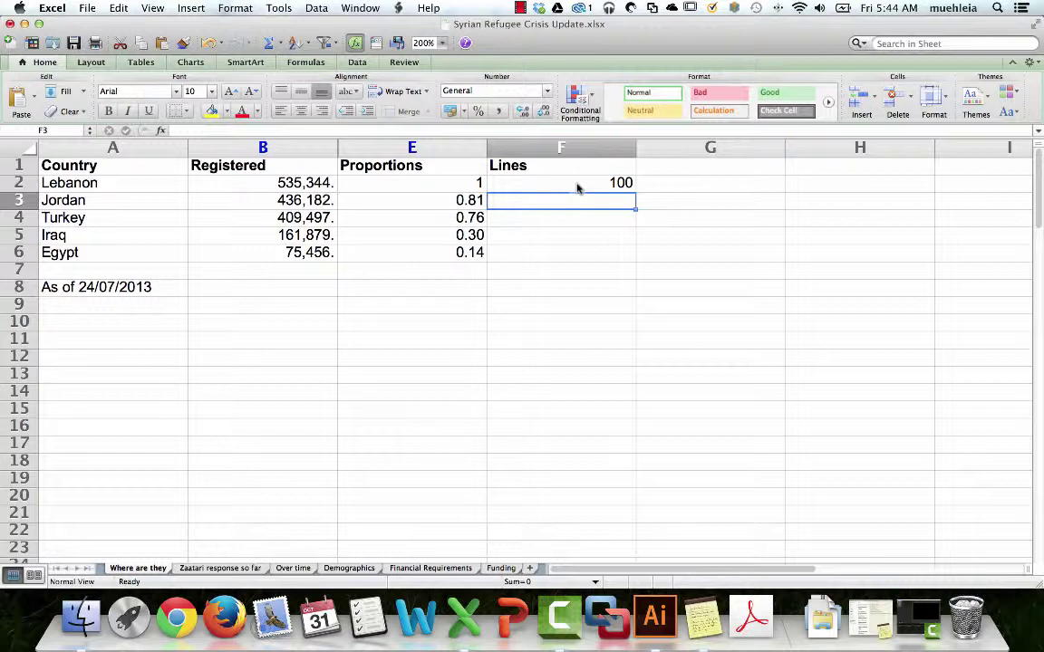
Calculate Jordan's line value in cell F3 with the formula =E3*$F$2, keeping the Lebanon reference absolute.
text(=)
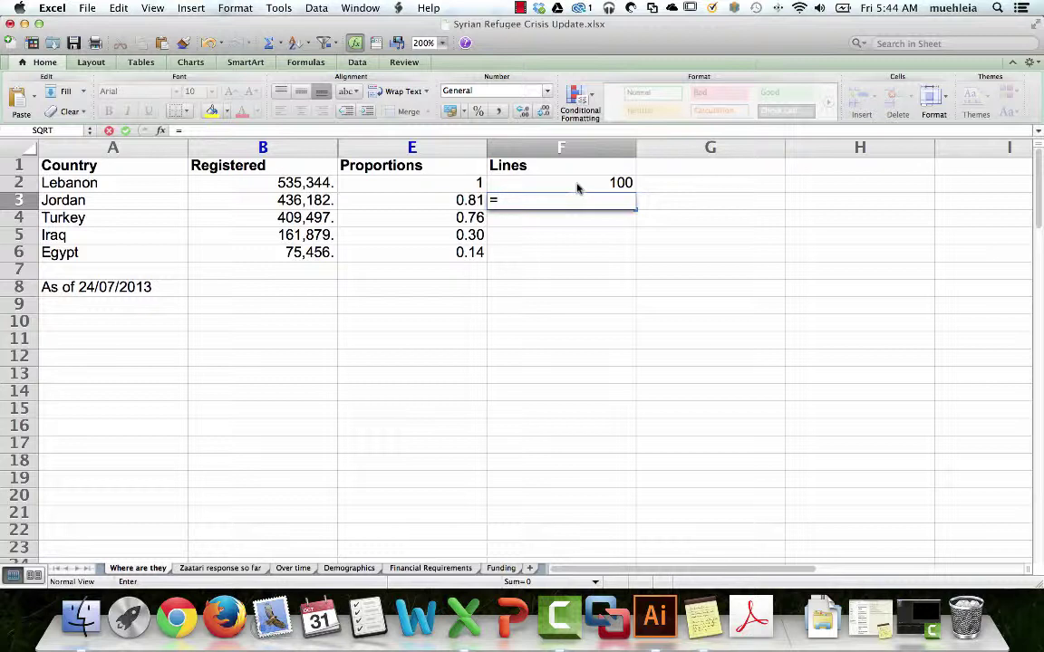
click(578, 184)
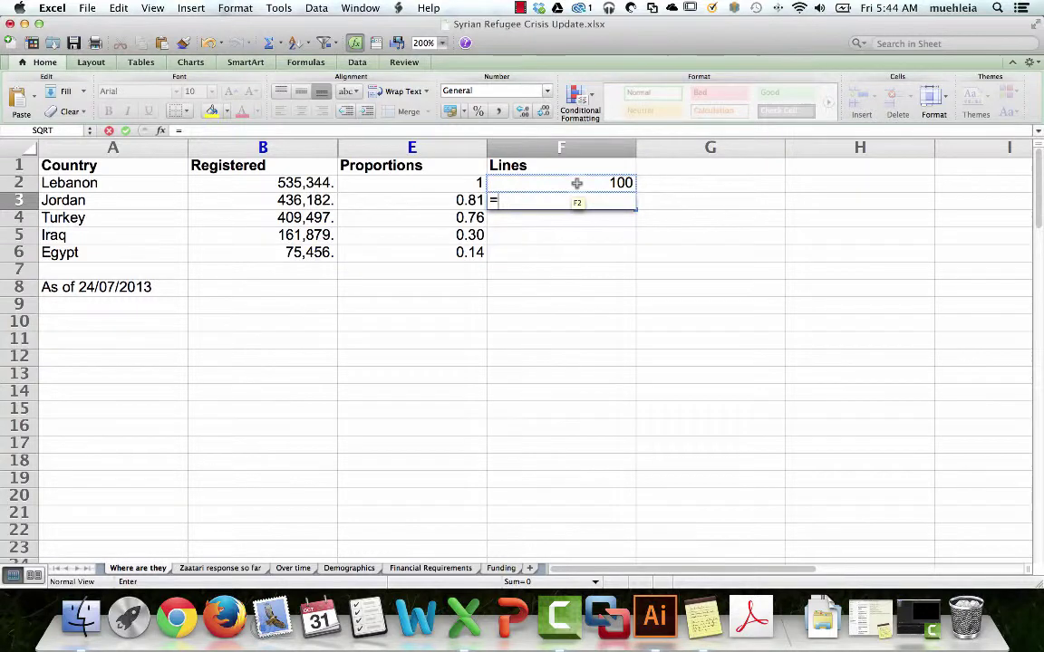
text(e3*)
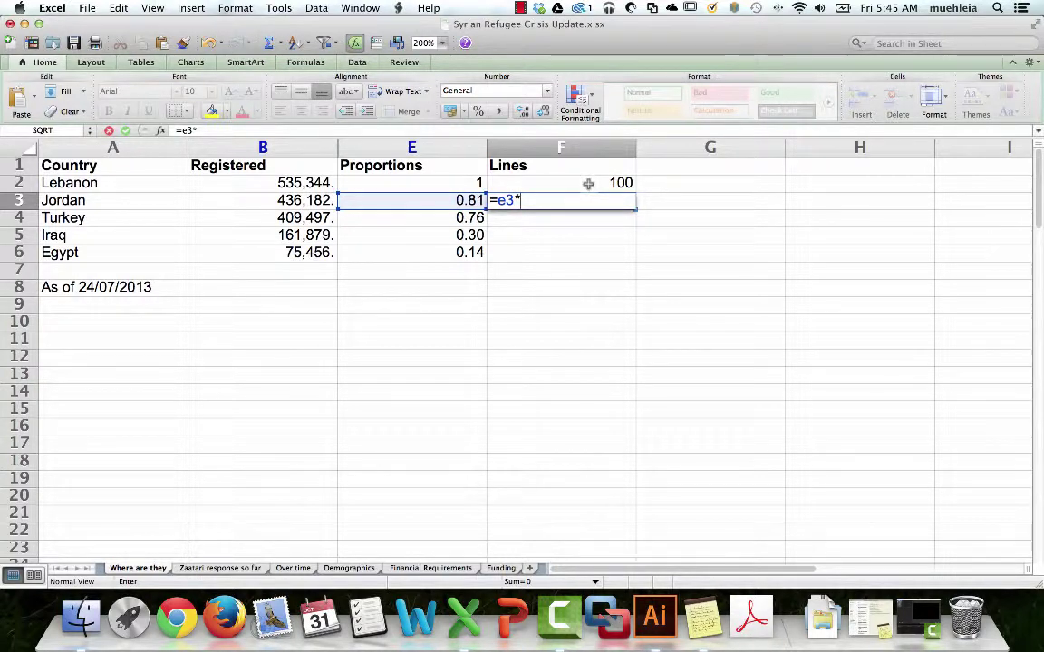
text($)
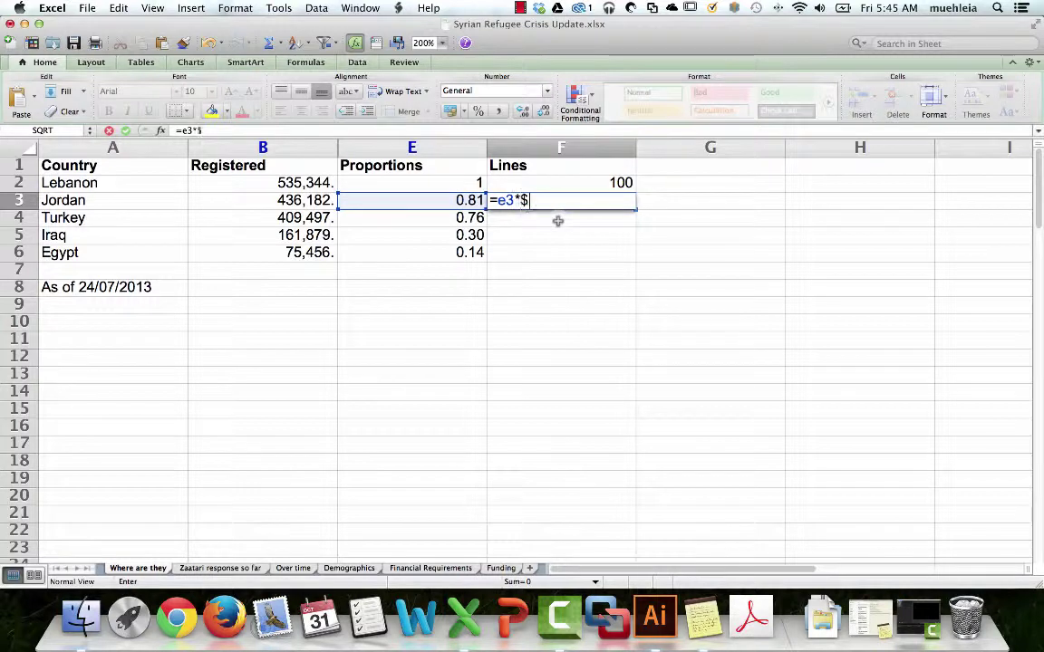
text(f$2)
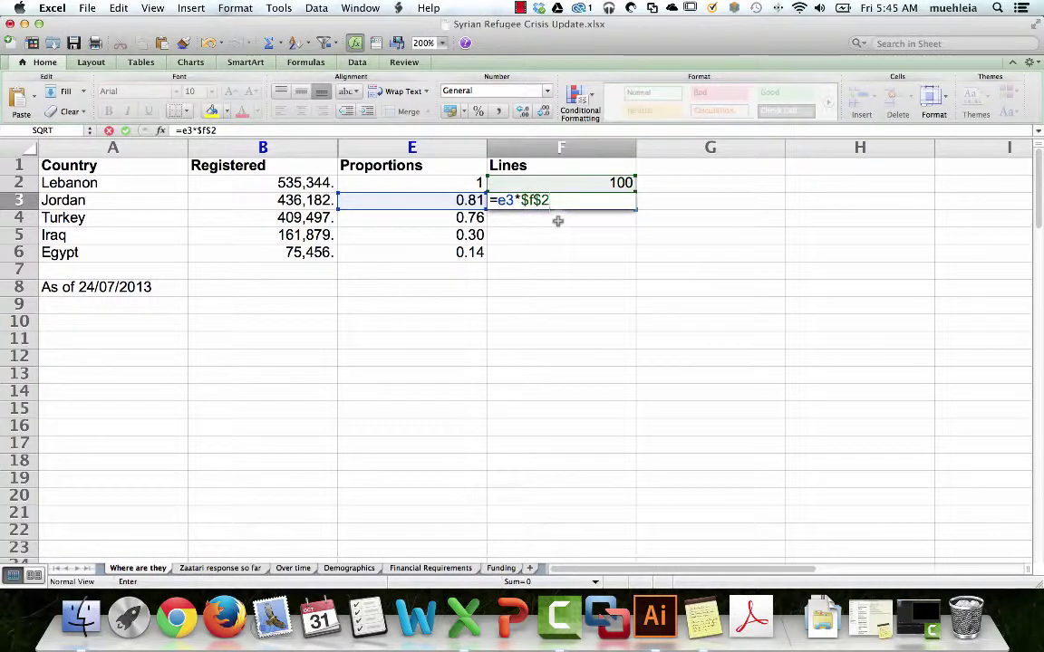
key(Return)
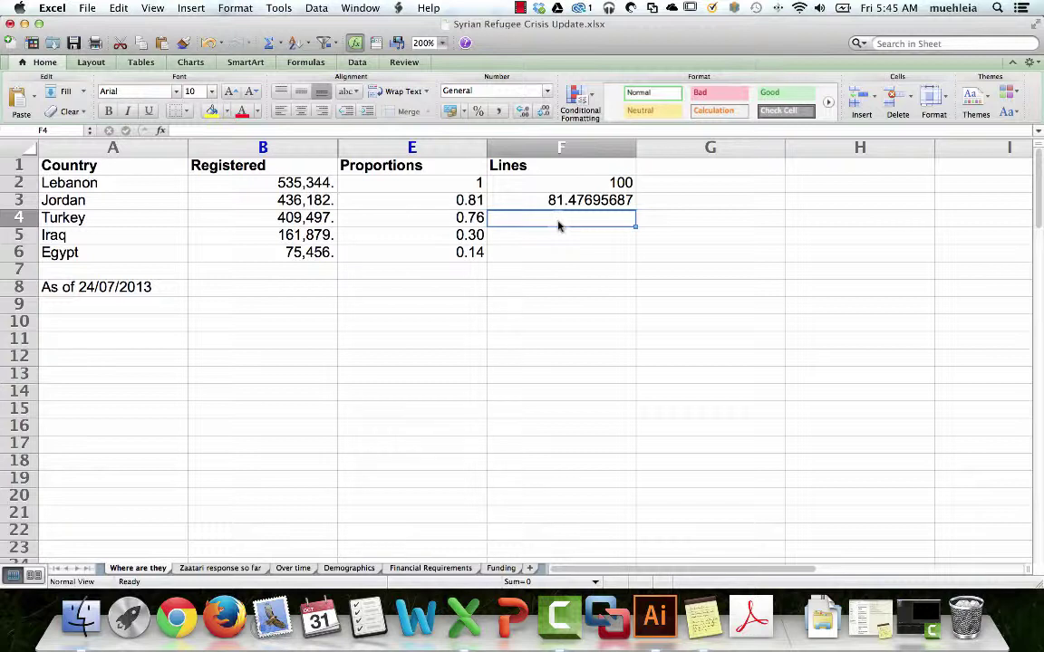
Fill Jordan's line formula from F3 down through the Turkey, Iraq and Egypt rows.
click(615, 182)
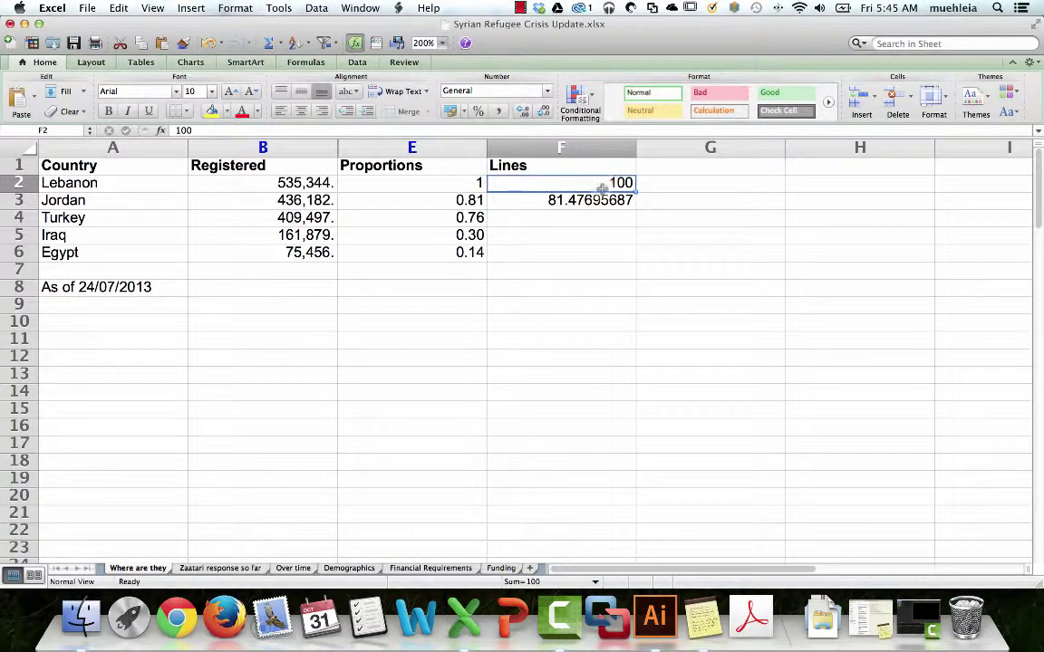
click(593, 200)
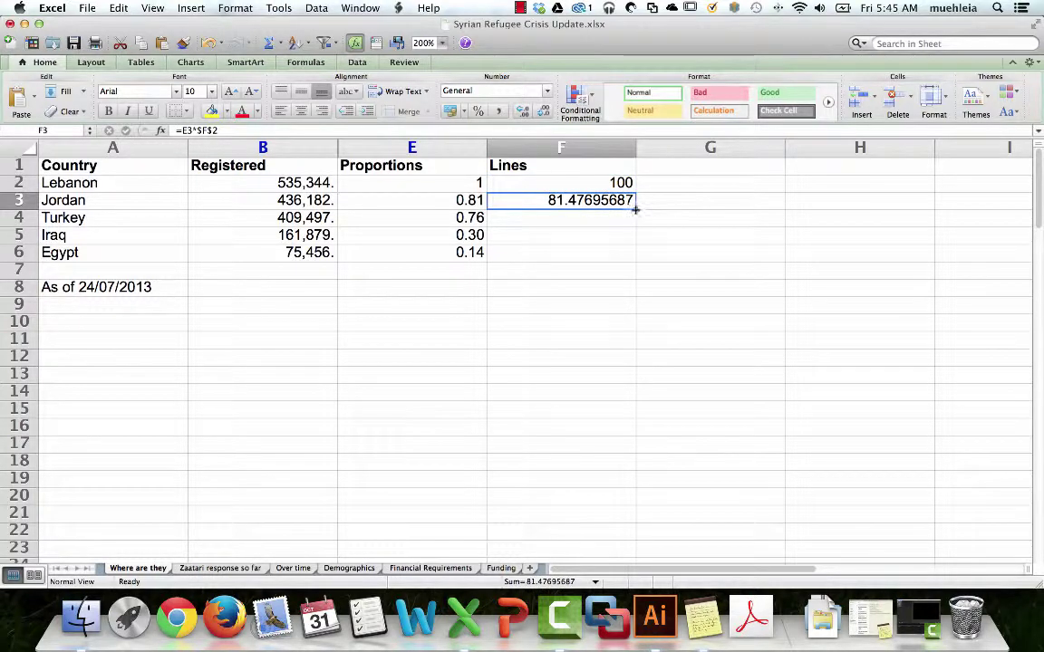
double_click(635, 209)
click(582, 251)
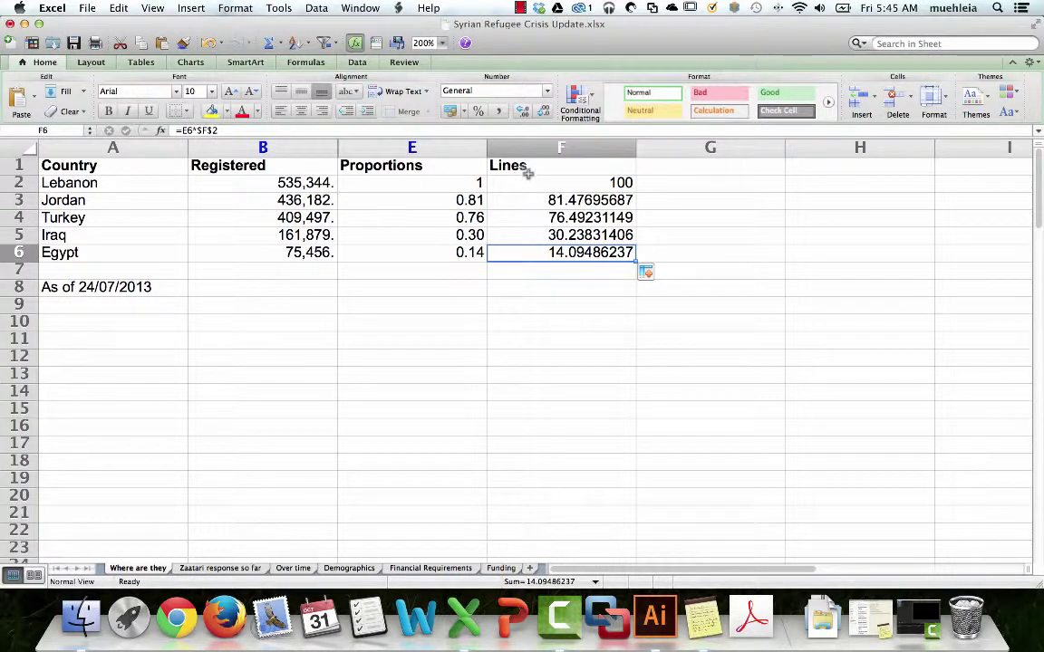
Set Lebanon's line value in cell F2 to 175.
click(564, 181)
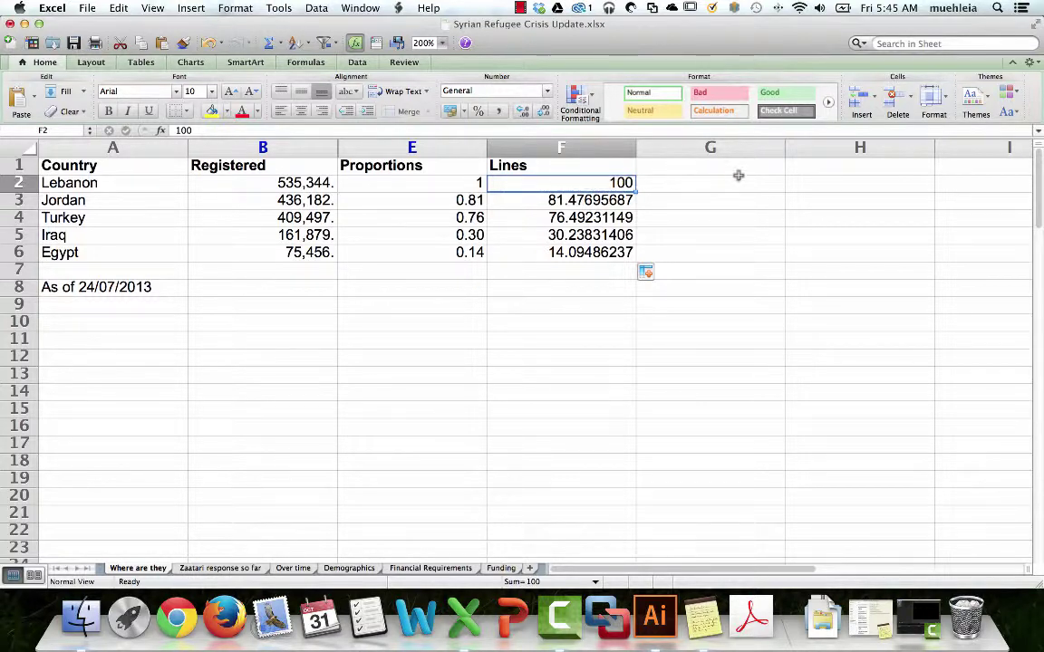
text(175)
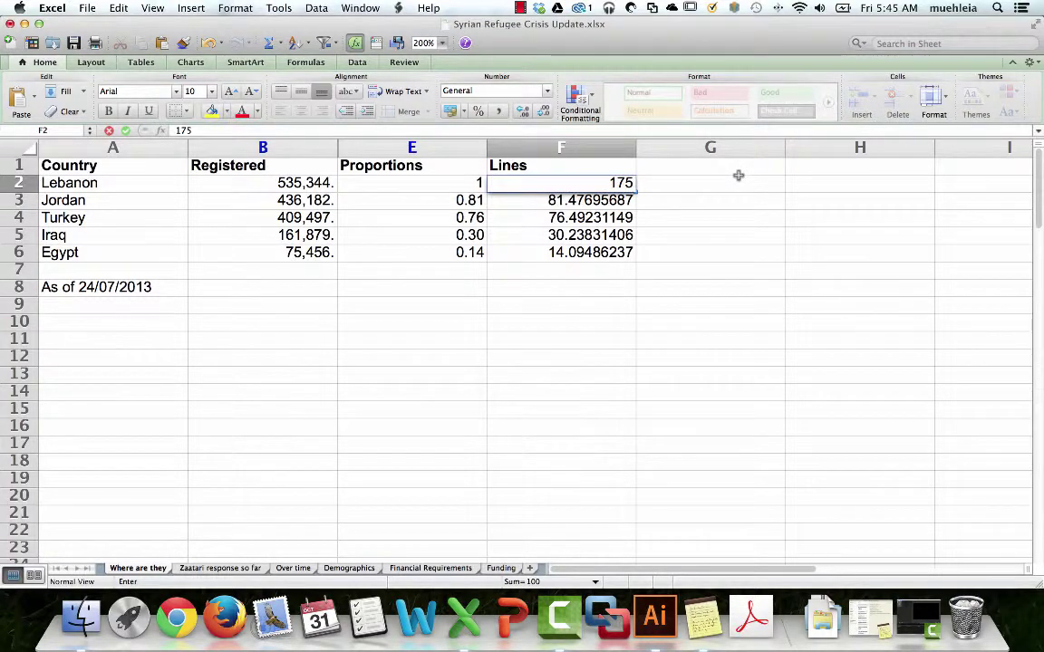
key(Return)
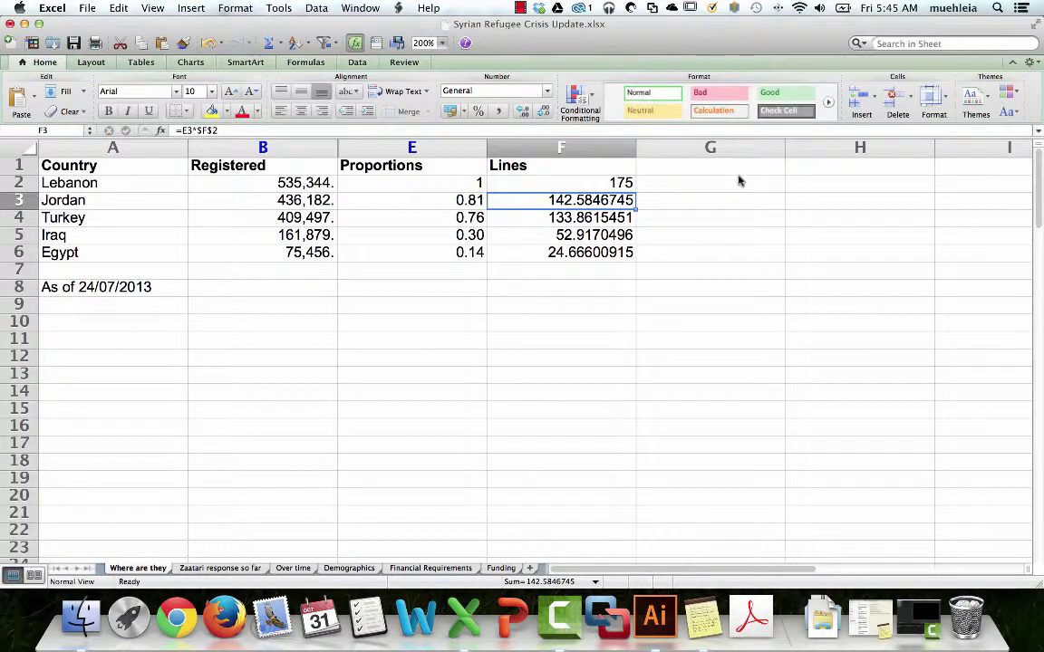
click(603, 182)
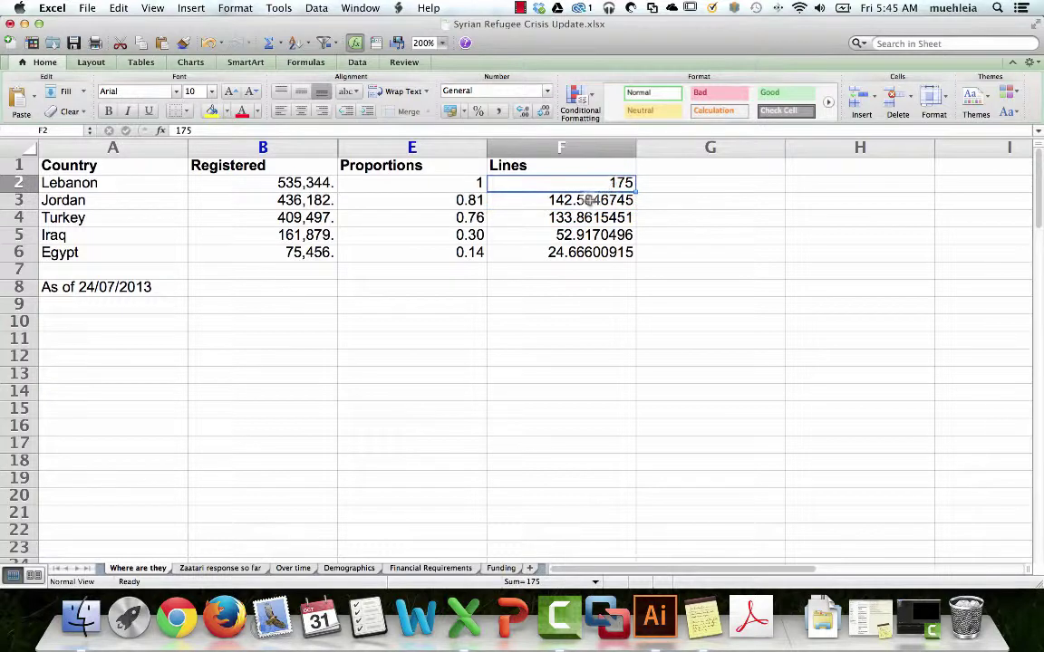
Display the calculated line values in F3:F6 as whole numbers without decimals.
drag(566, 199, 580, 251)
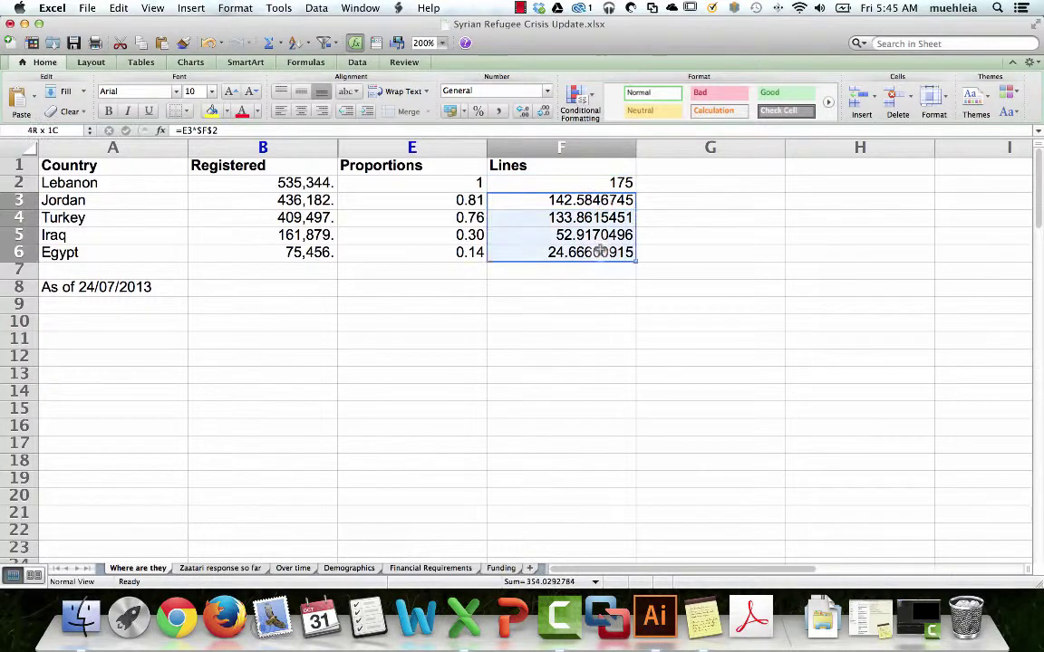
click(544, 111)
click(543, 112)
click(543, 111)
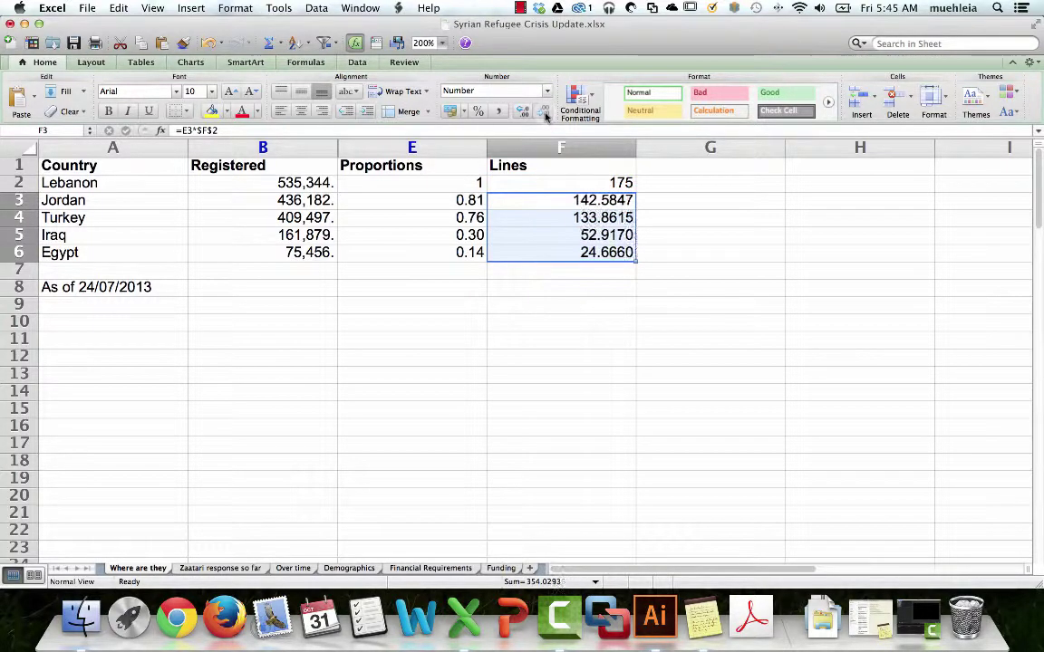
click(544, 112)
click(544, 111)
click(544, 111)
click(543, 111)
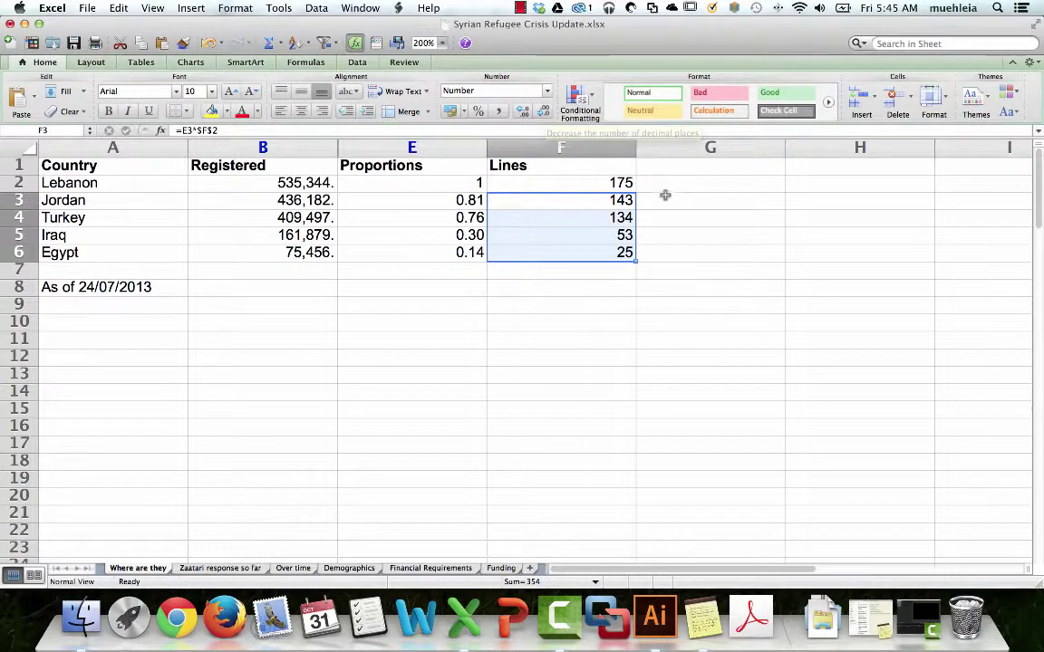
Change the heading of column F in cell F1 to "LineThickness".
click(609, 184)
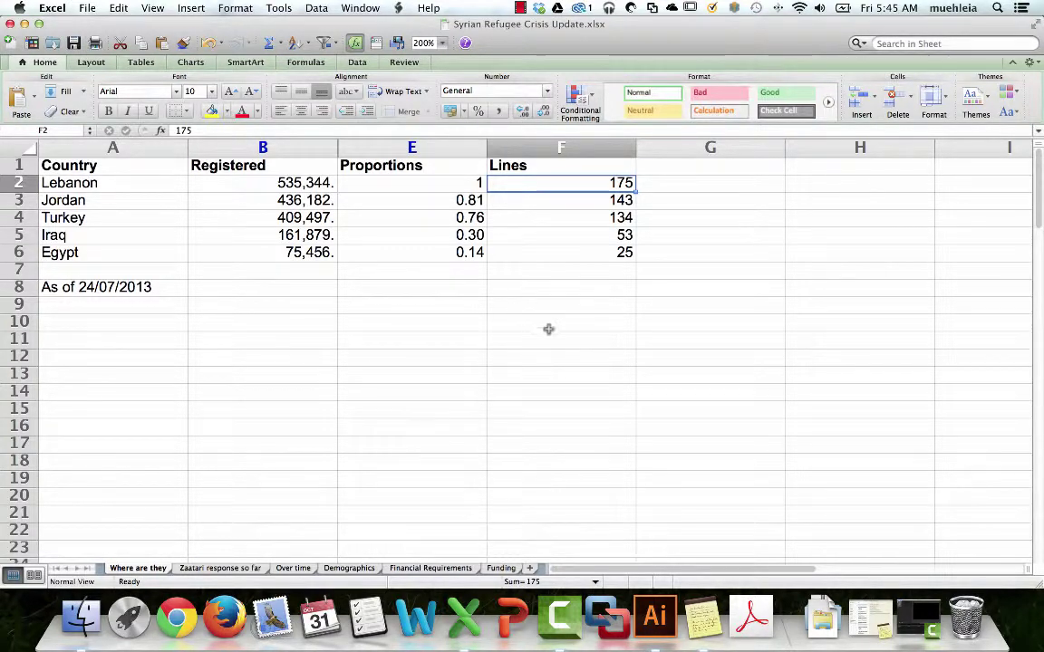
click(520, 168)
text(LineThickness)
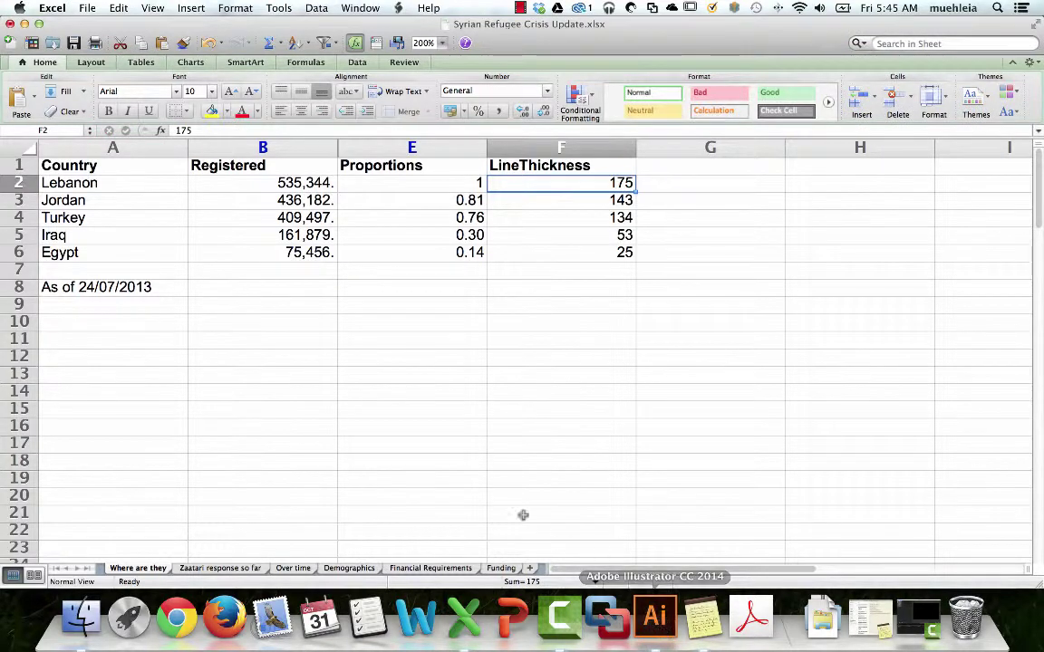
Switch to Adobe Illustrator with the GenericBaseMap.ai document.
click(667, 627)
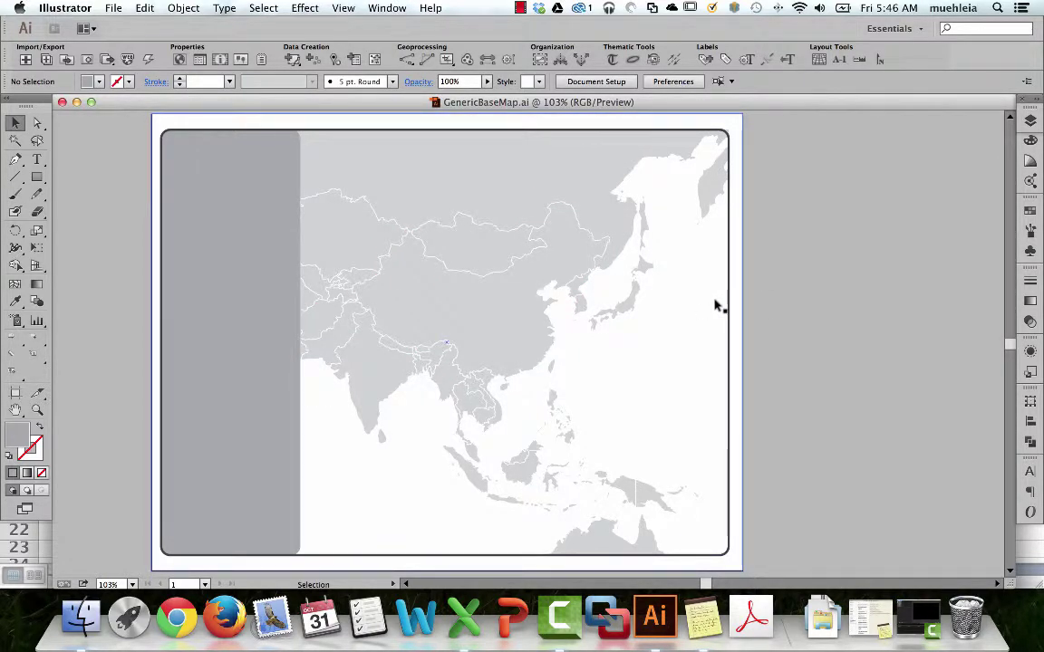
click(526, 7)
click(544, 39)
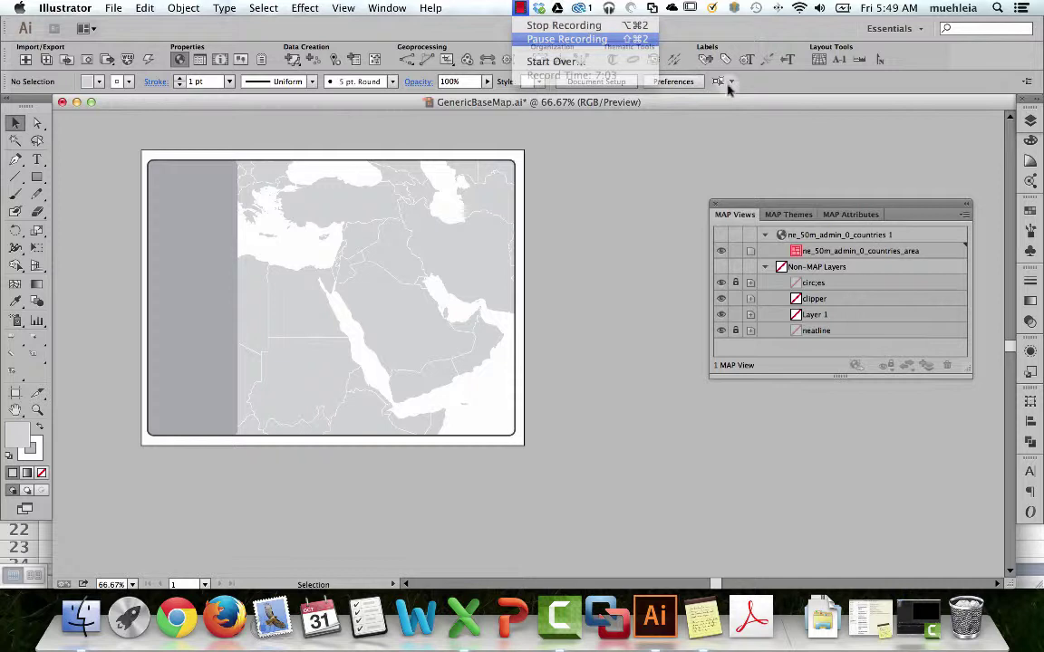
Show the document's layers and lock the clipper layer together with its ne_50m_admin_0_countries_area and Layer 1 sublayers.
click(566, 222)
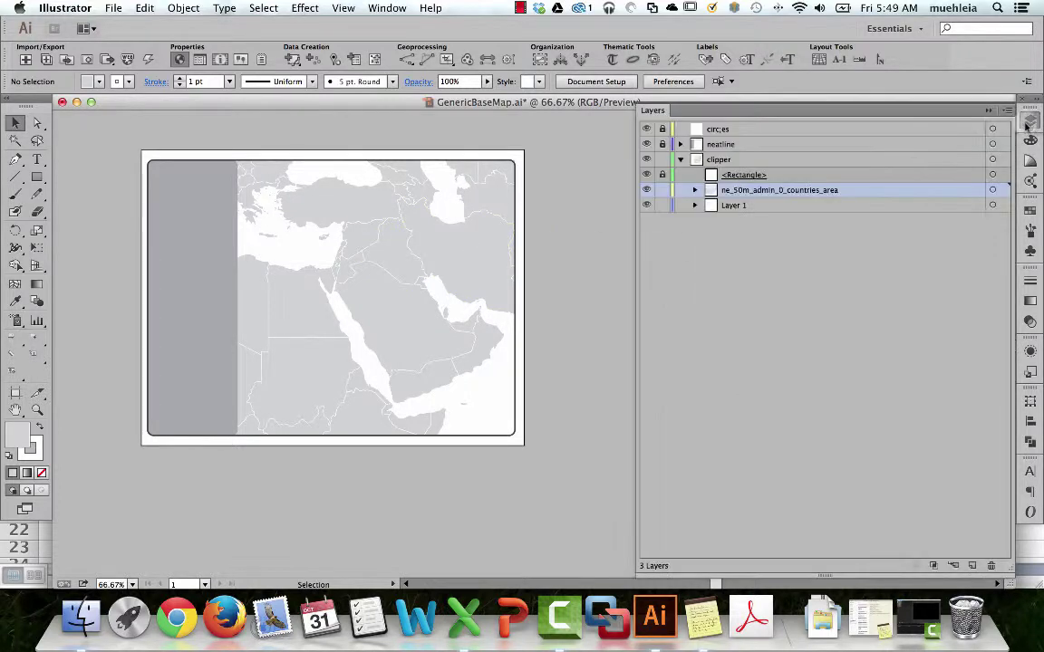
key(F7)
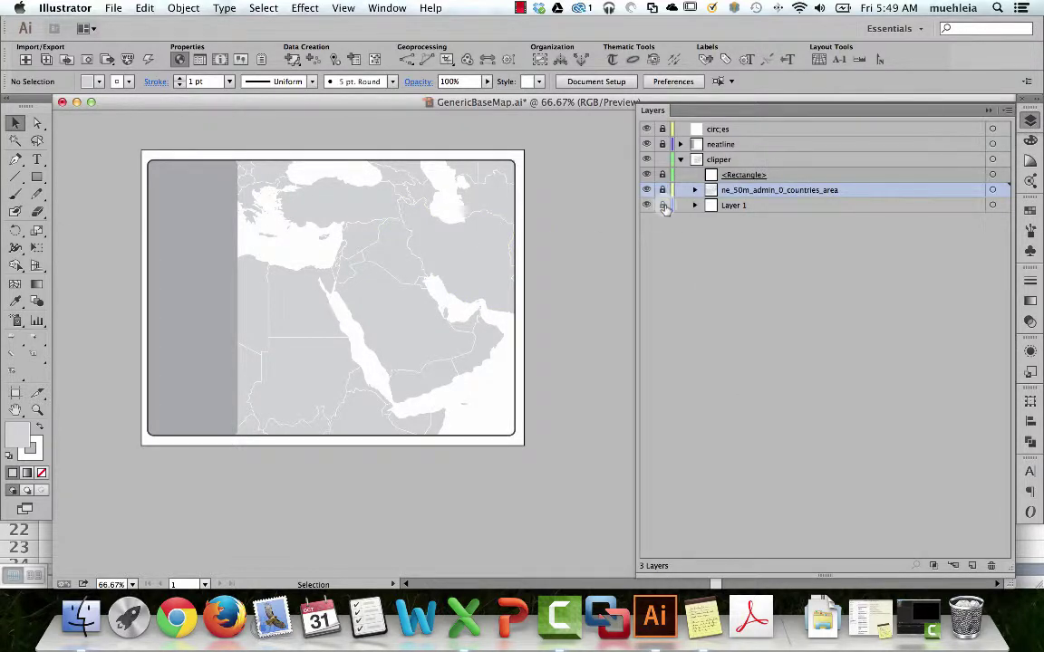
drag(661, 205, 662, 190)
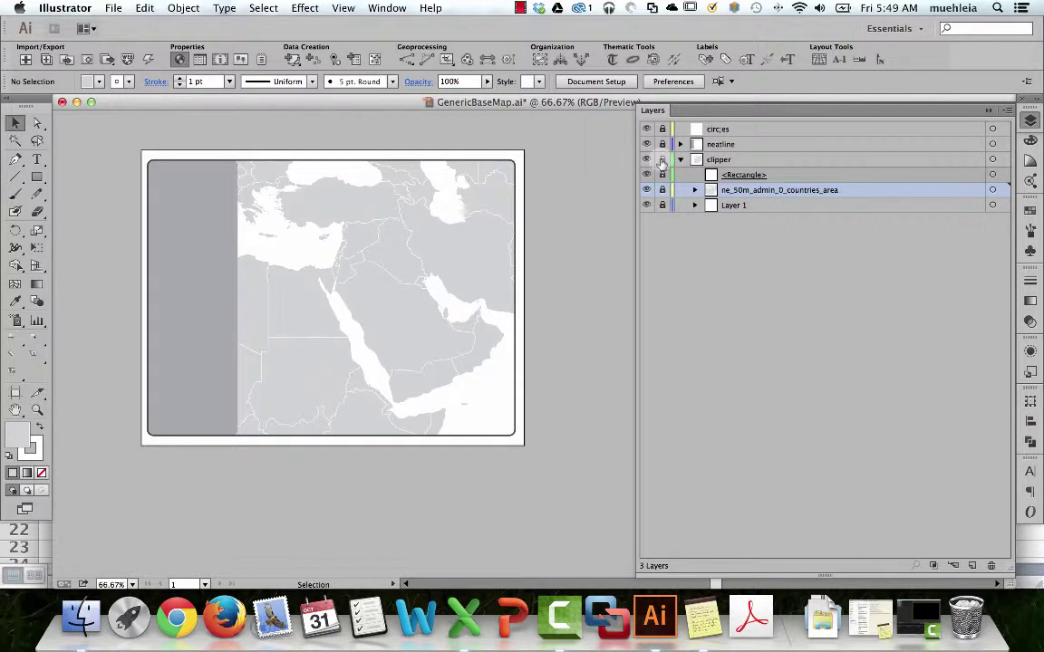
Rename the clipper layer as MappedArea.
click(726, 161)
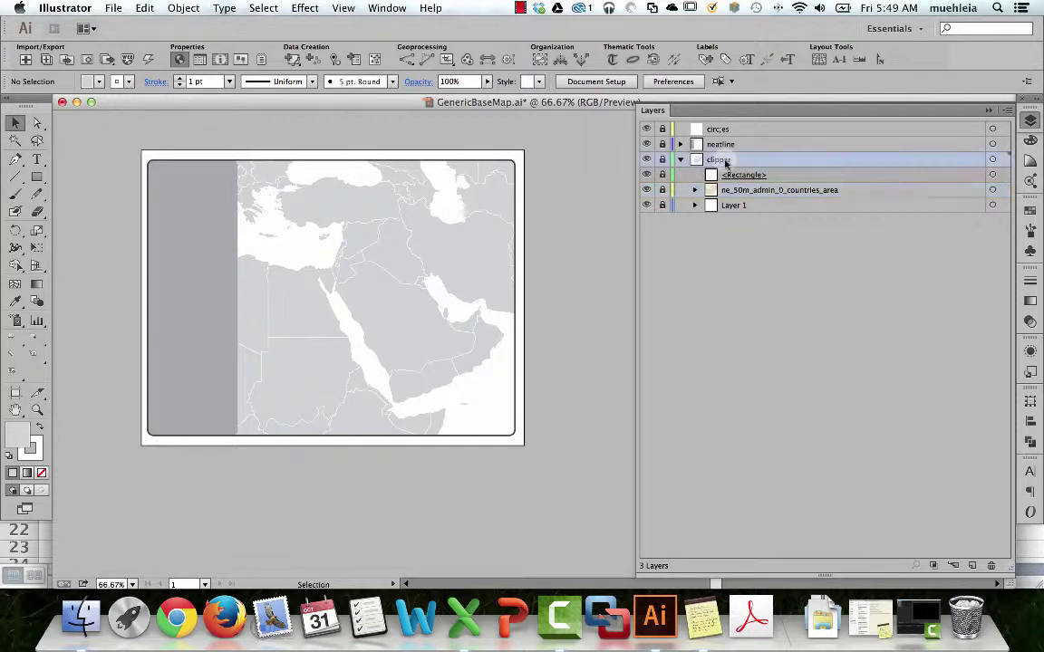
double_click(726, 161)
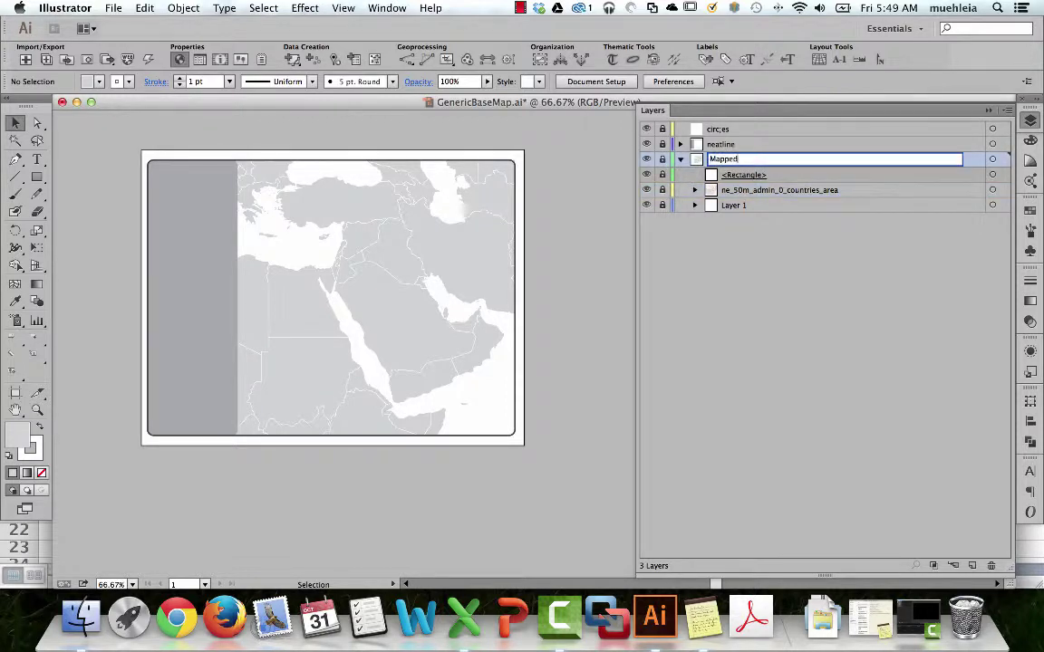
key(Return)
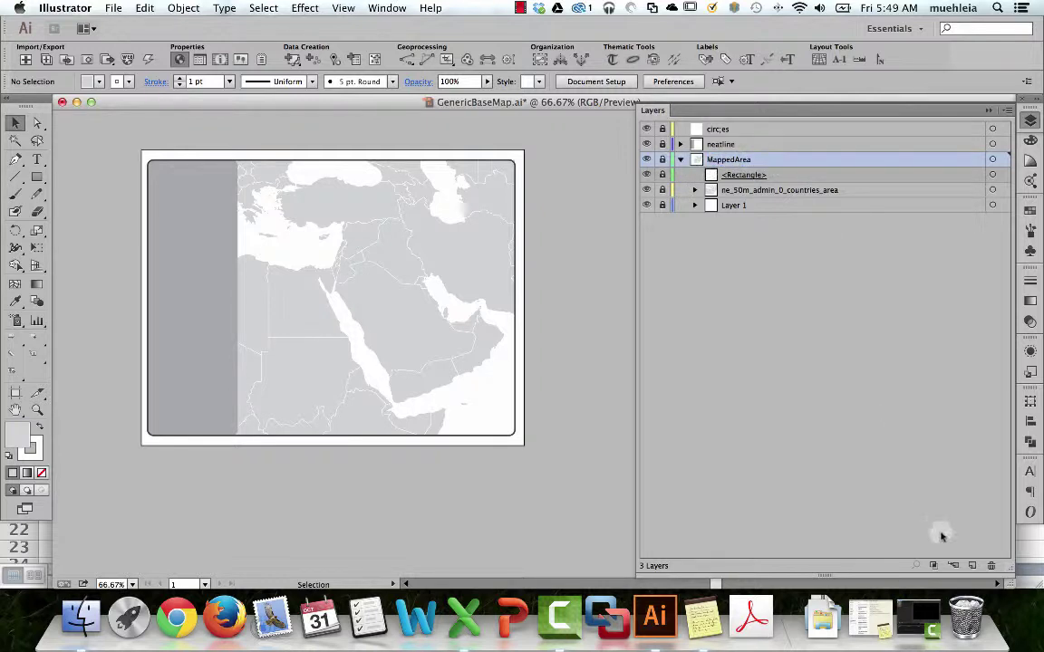
Unlock the MappedArea layer and create a new sublayer inside it.
click(964, 565)
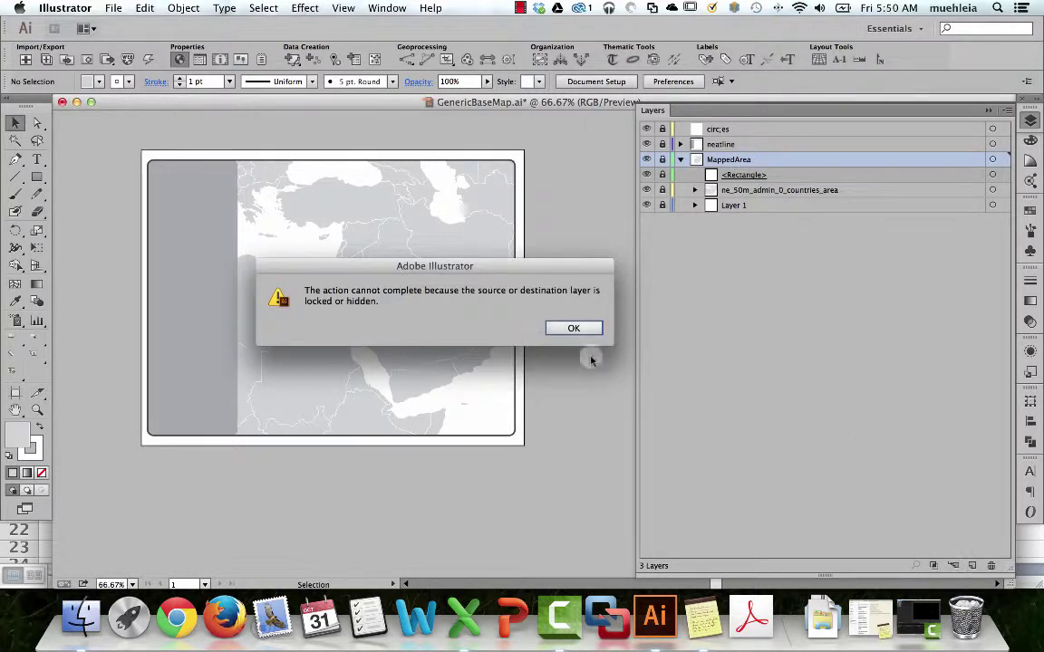
click(583, 325)
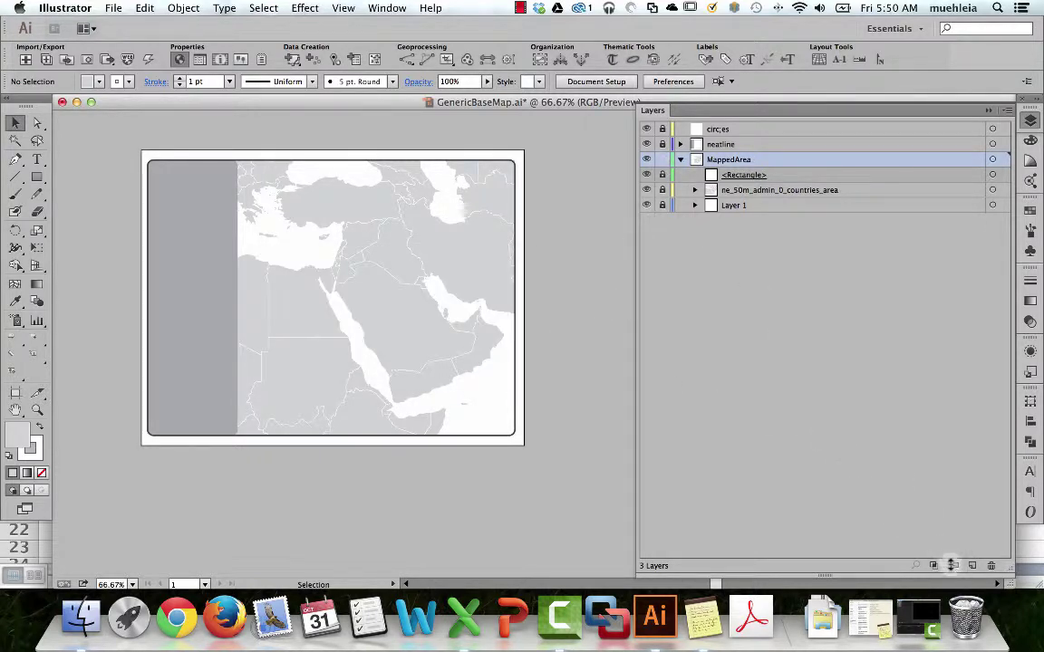
click(953, 565)
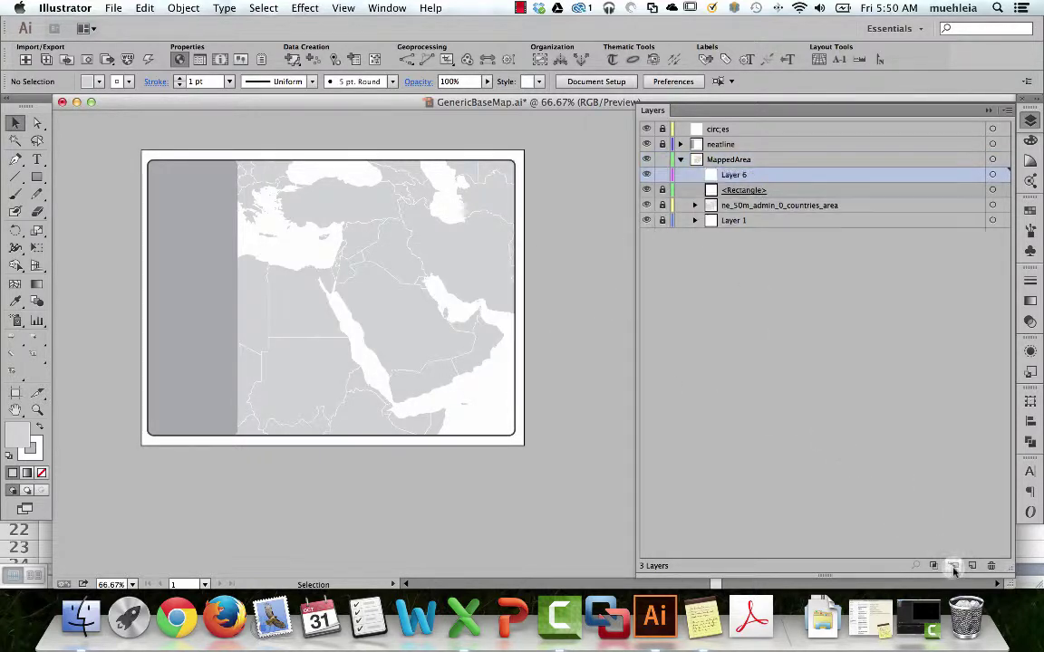
Rename the new sublayer inside MappedArea as Refugee Flows.
double_click(730, 175)
text(Refugee)
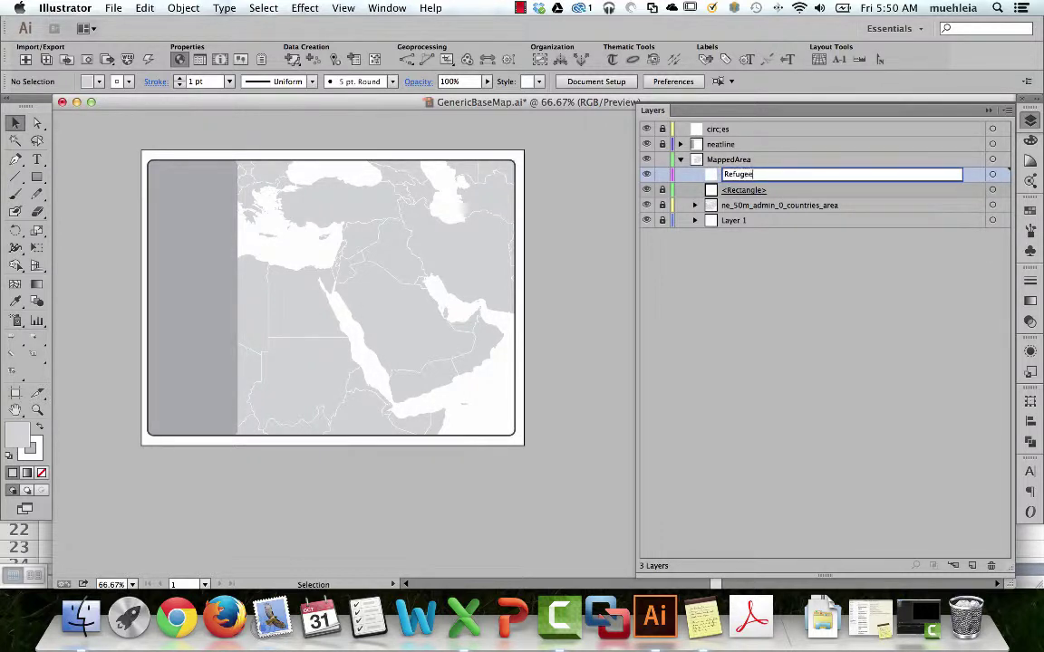
text( Flows)
key(Return)
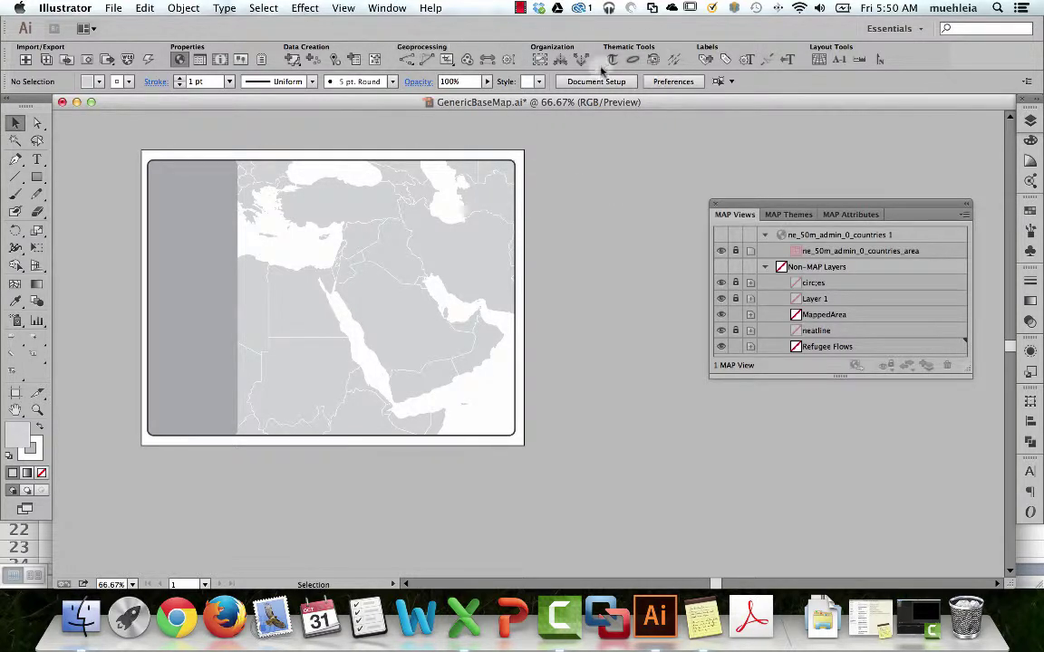
Switch to the Syrian Refugee Crisis Update.xlsx workbook in Excel and show it full screen.
click(463, 617)
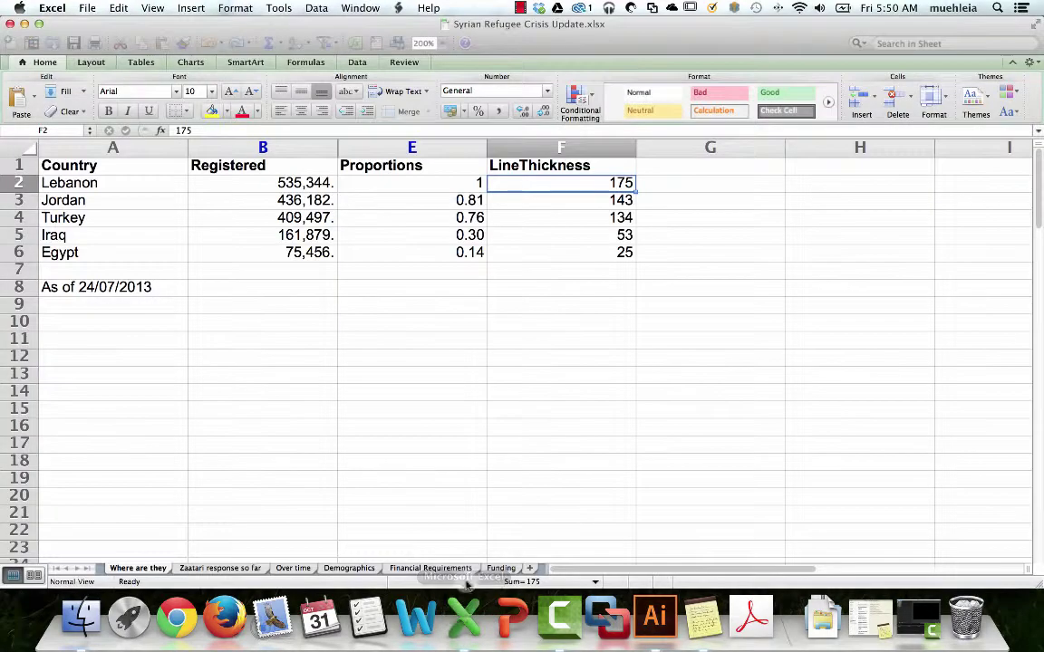
click(1033, 26)
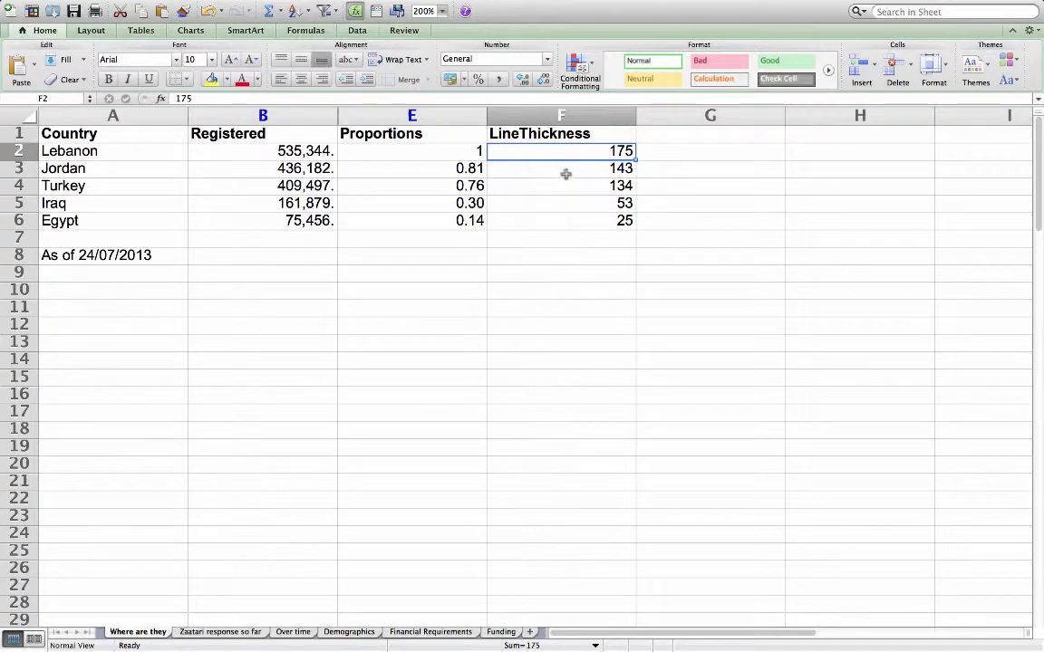
key(super+shift+p)
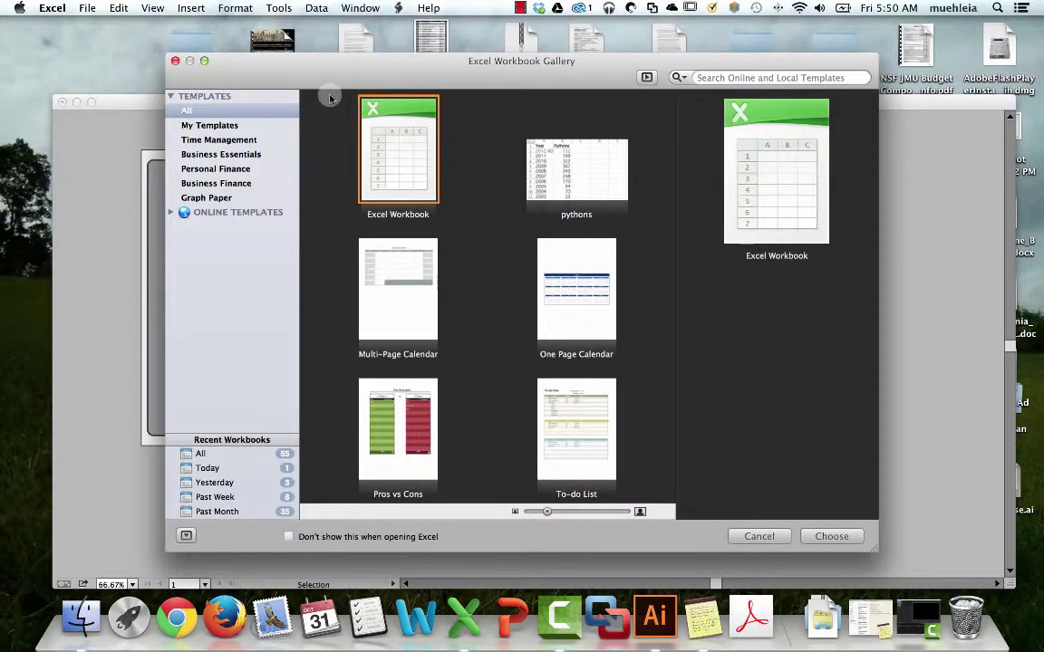
click(174, 61)
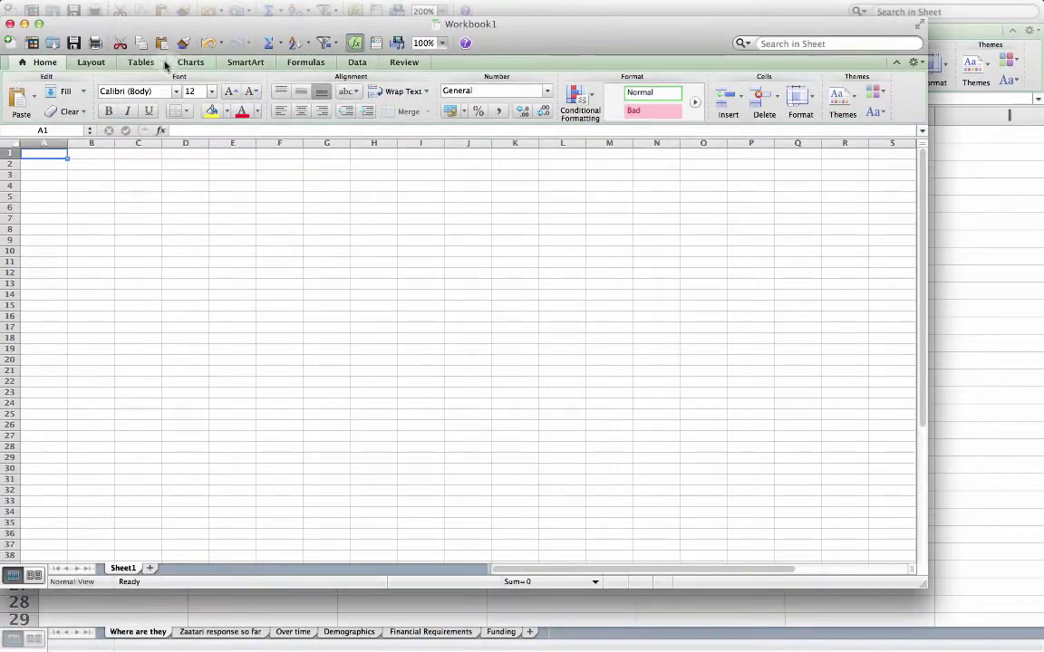
click(10, 22)
Switch to Illustrator, activate the Pen tool, and replace the floating MAP Views palette with the document's layer list.
key(super+Tab)
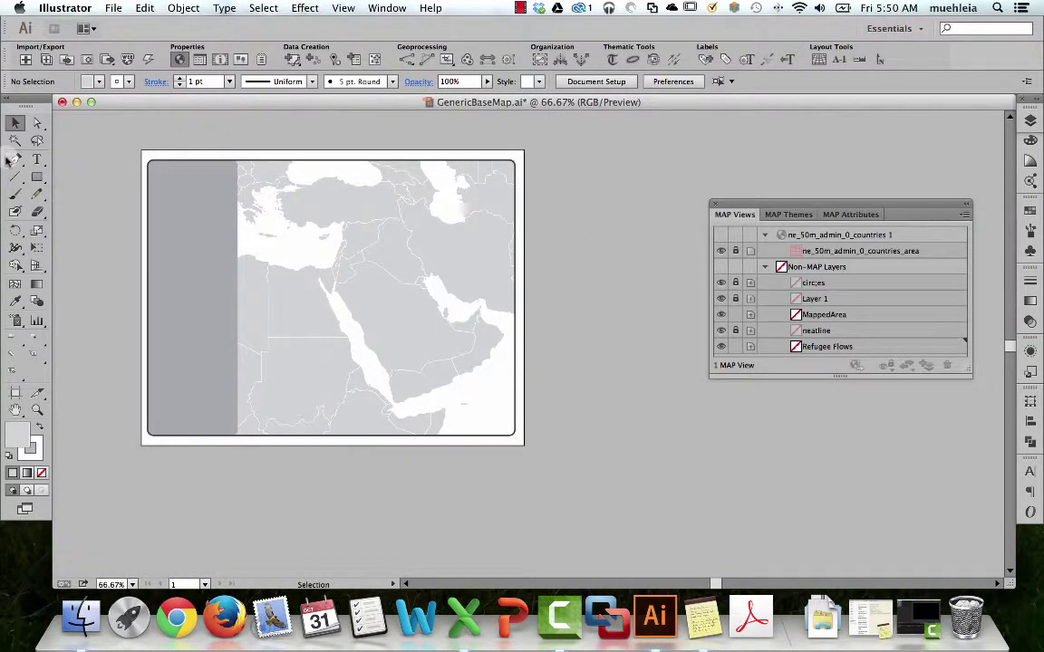
click(16, 159)
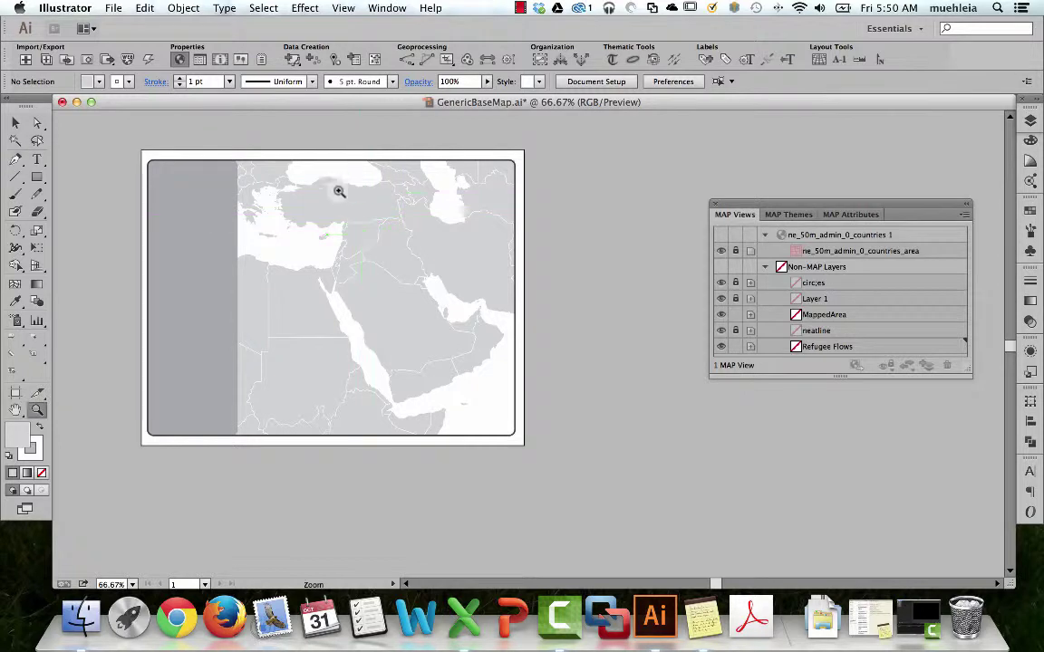
key(z)
drag(205, 142, 527, 418)
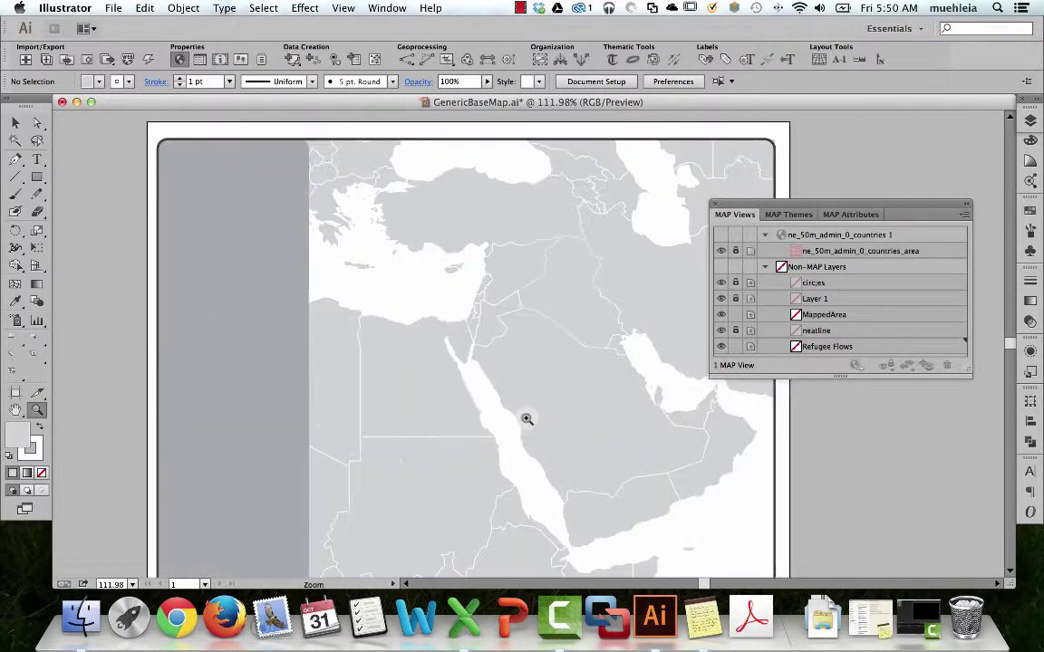
drag(511, 324, 326, 286)
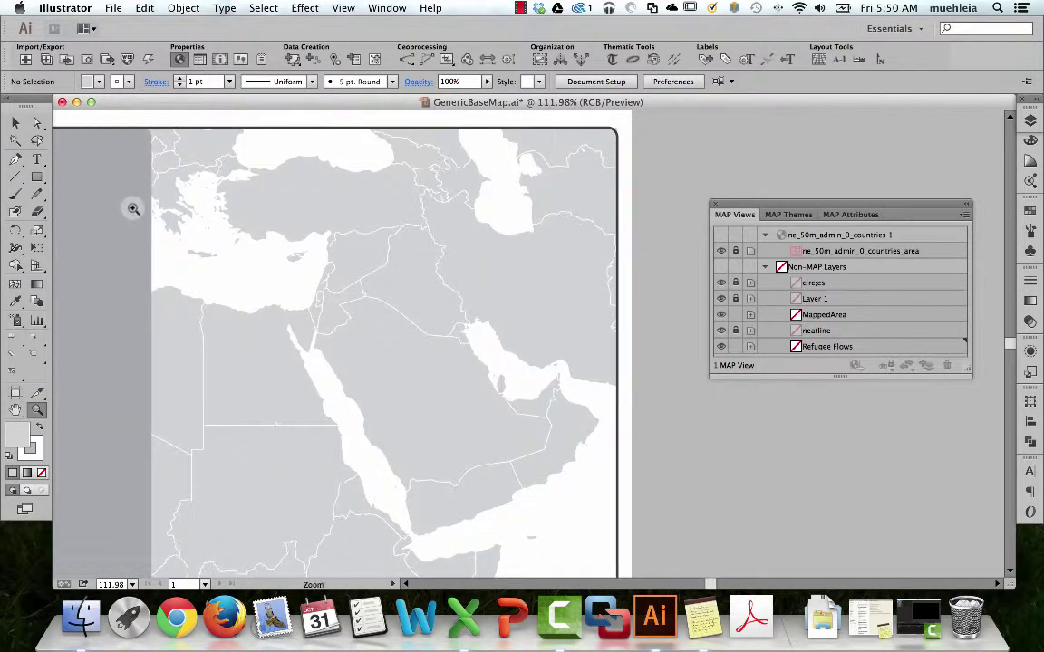
click(14, 159)
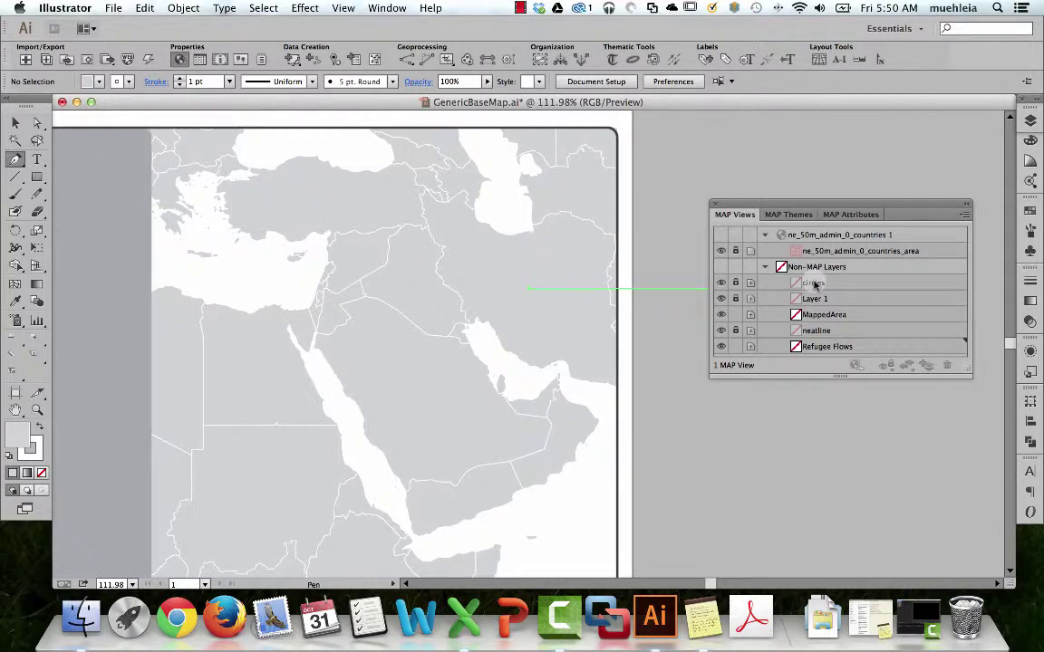
click(715, 203)
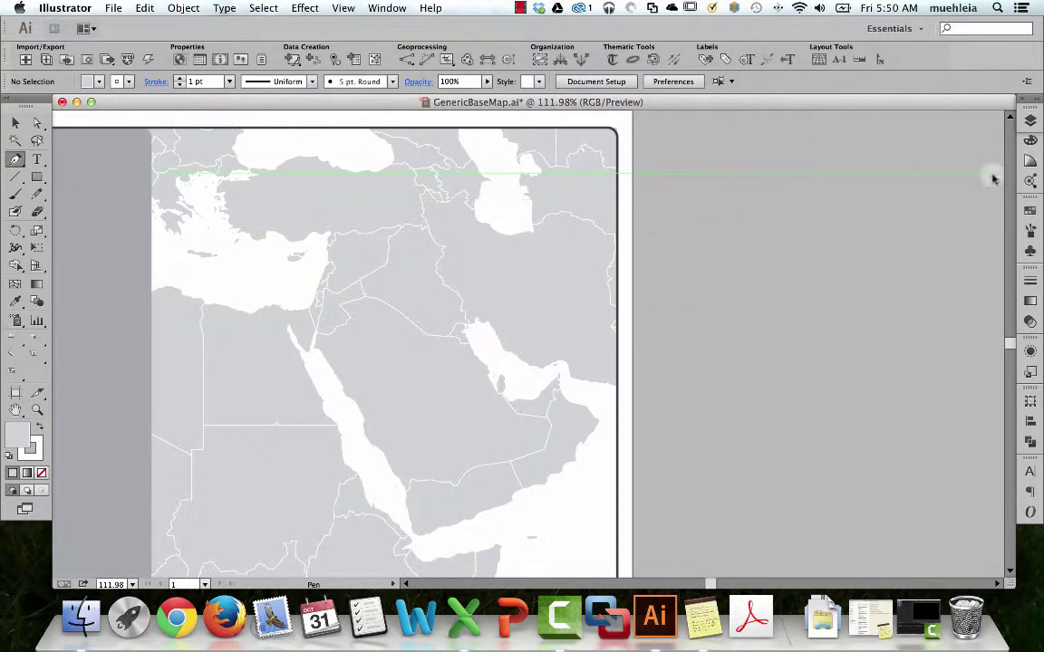
click(1032, 121)
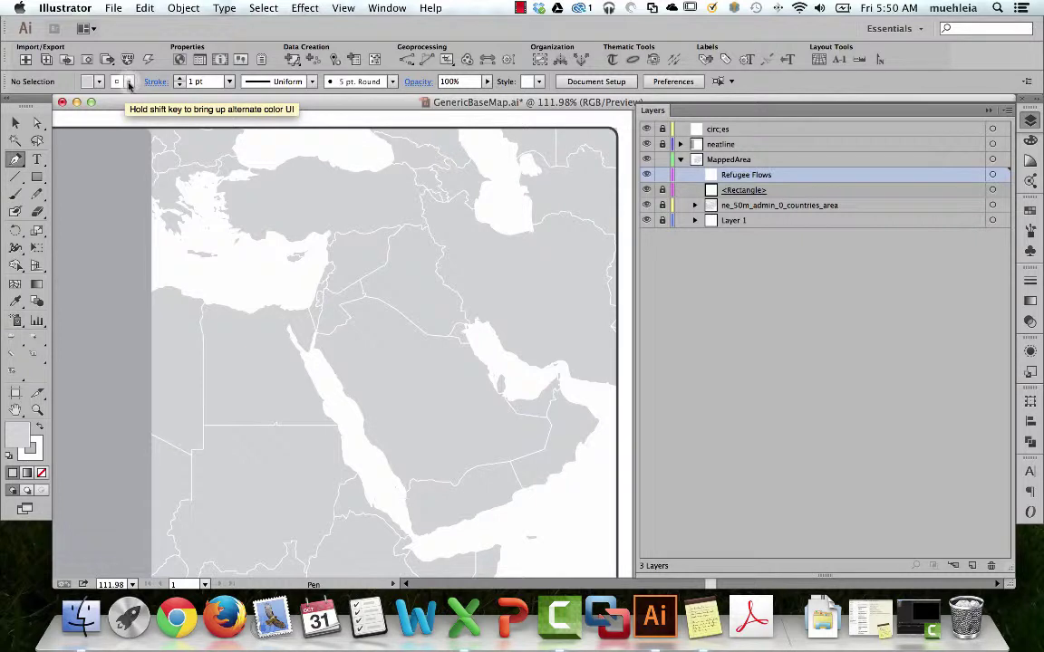
Set the drawing colours to a red stroke and no fill.
click(130, 82)
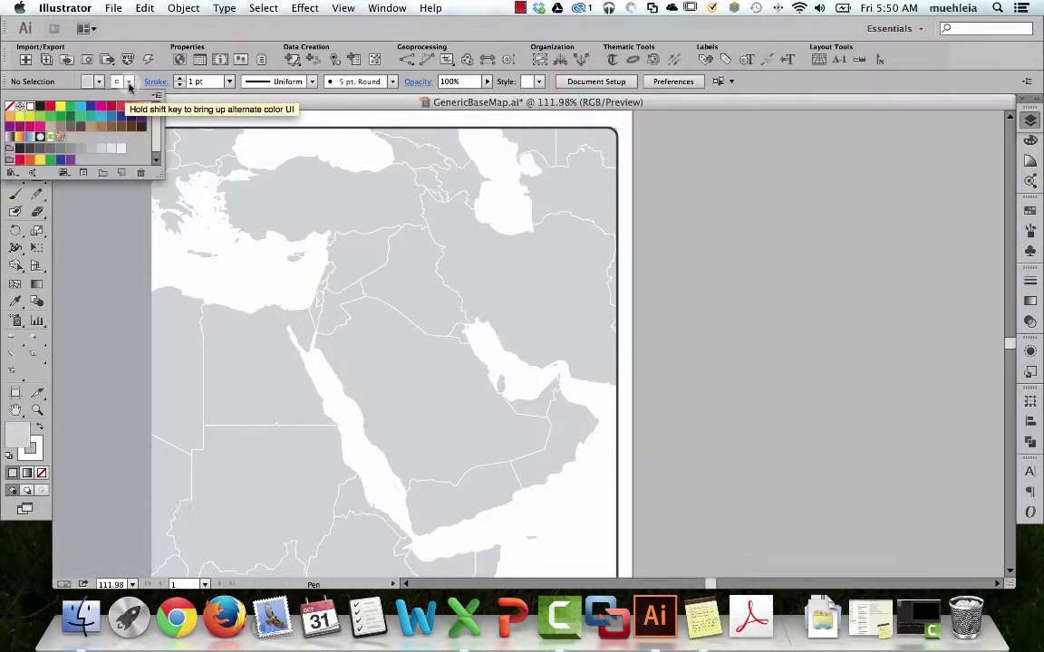
click(50, 107)
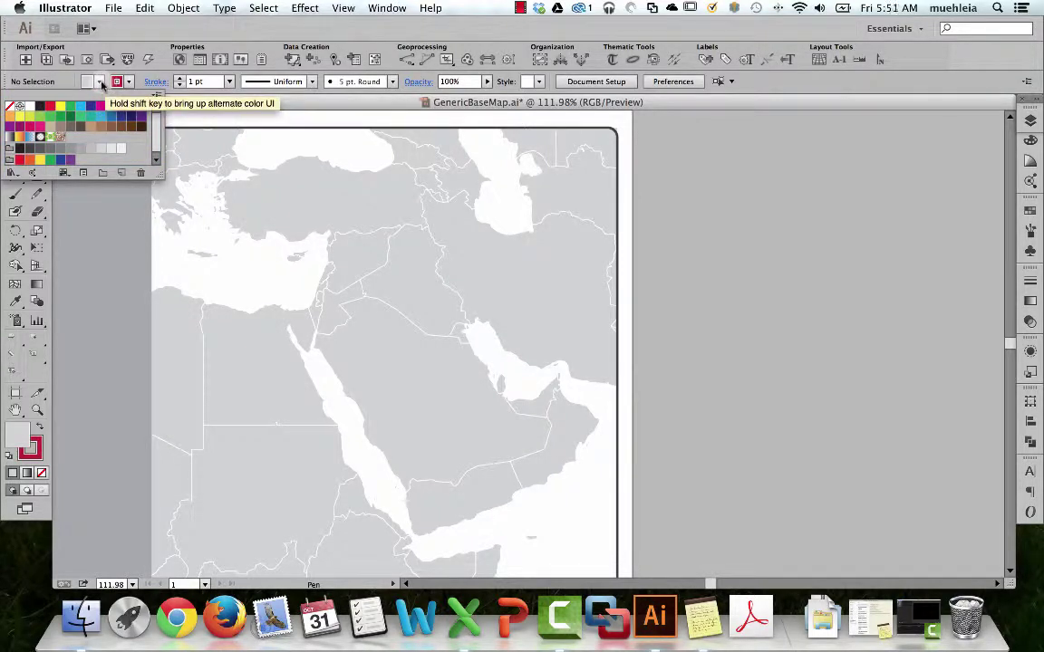
click(99, 82)
click(10, 106)
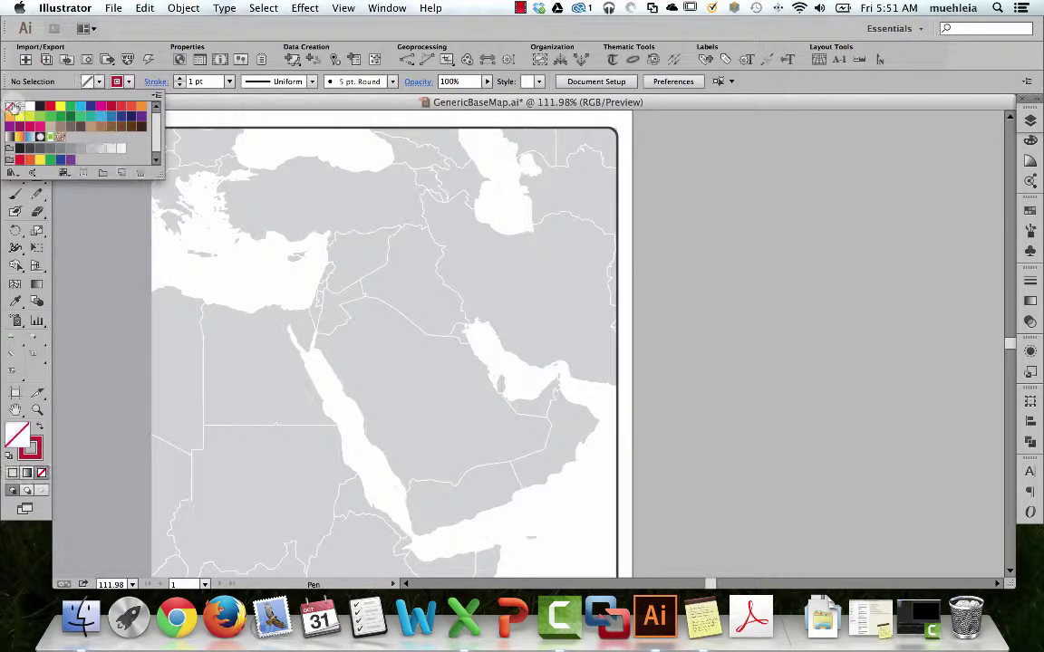
click(267, 100)
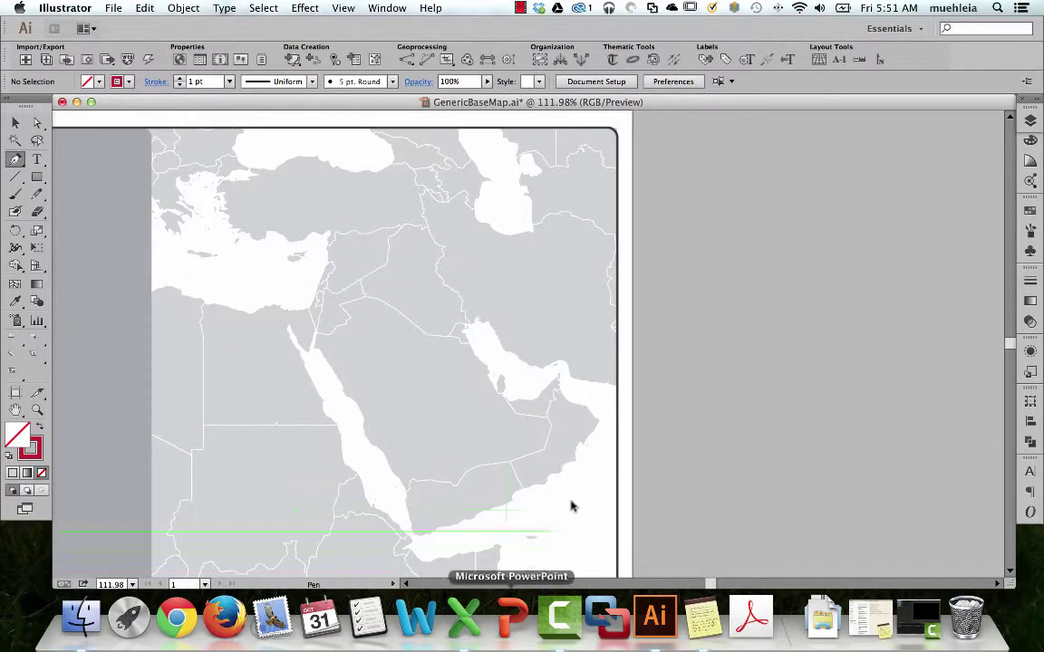
Draw a short curved Pen path from central Syria to Lebanon and give it Lebanon's Excel line thickness of 175 pt.
click(465, 619)
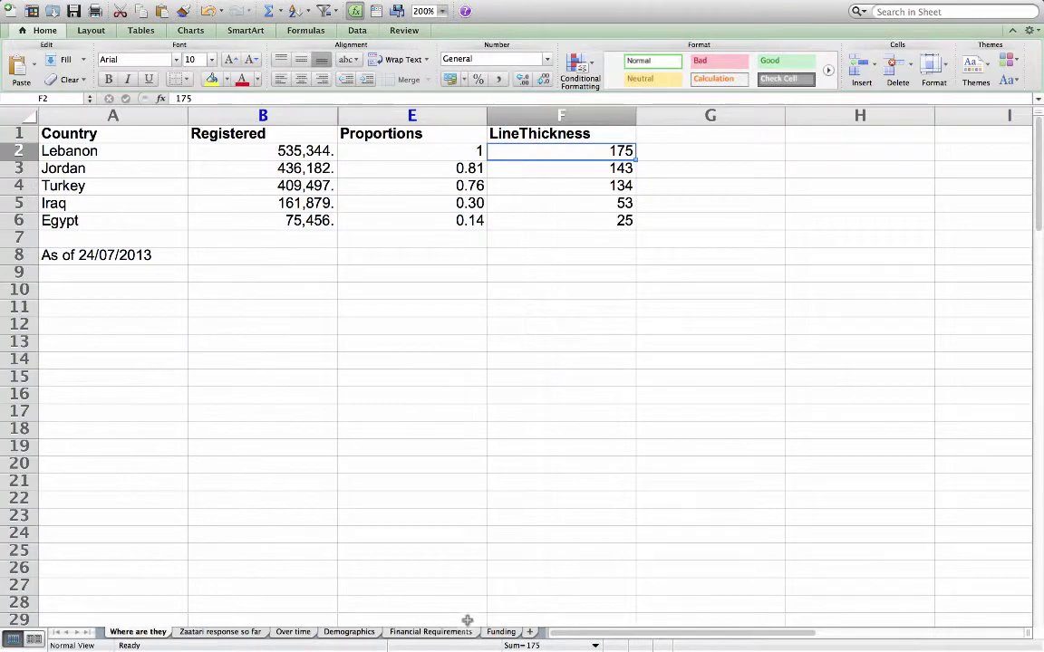
key(super+Tab)
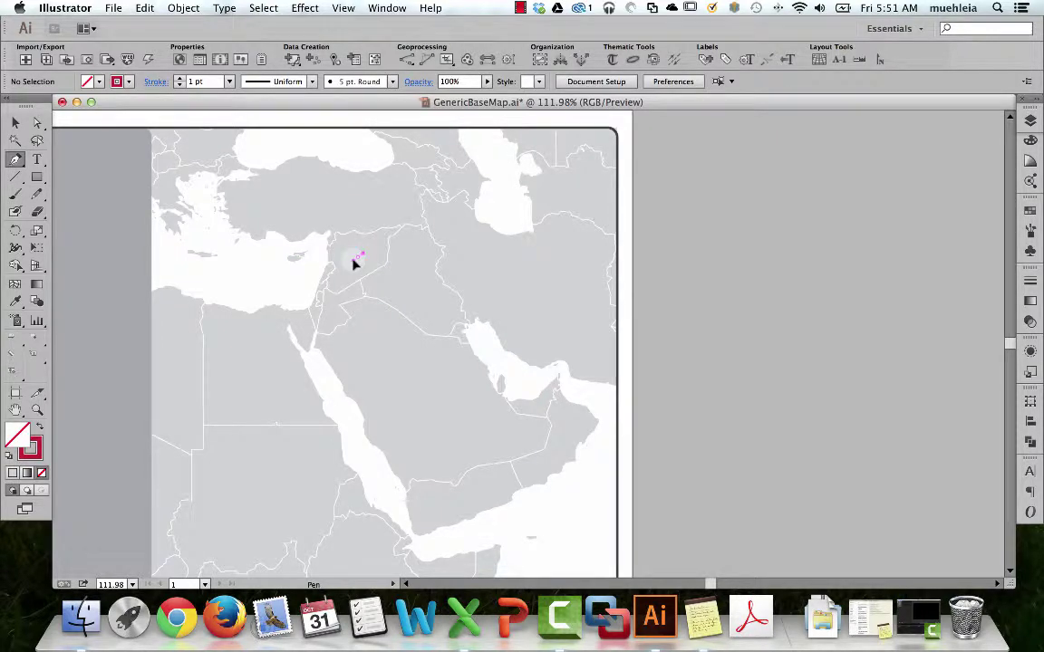
mouse_move(357, 260)
mouse_down()
mouse_move(329, 275)
mouse_move(344, 272)
mouse_move(361, 241)
mouse_up()
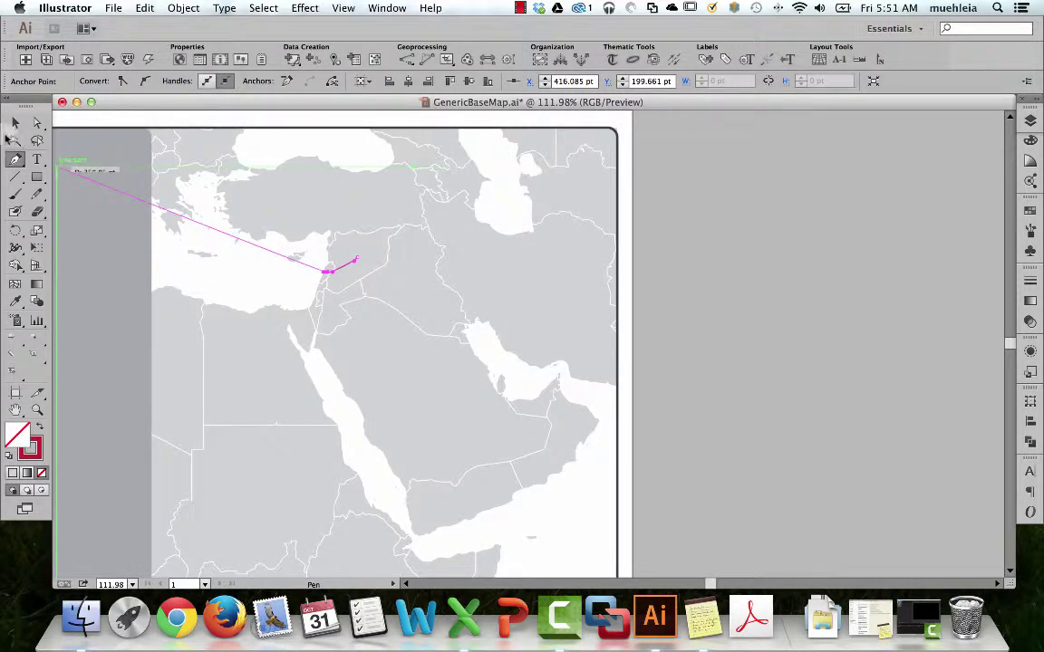
click(15, 122)
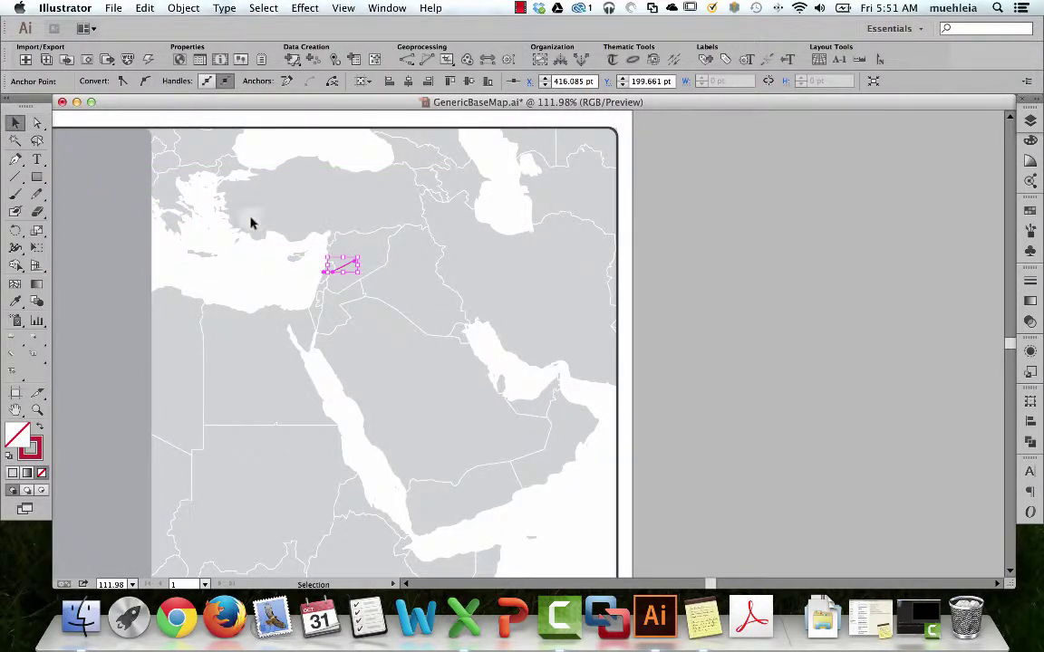
click(344, 272)
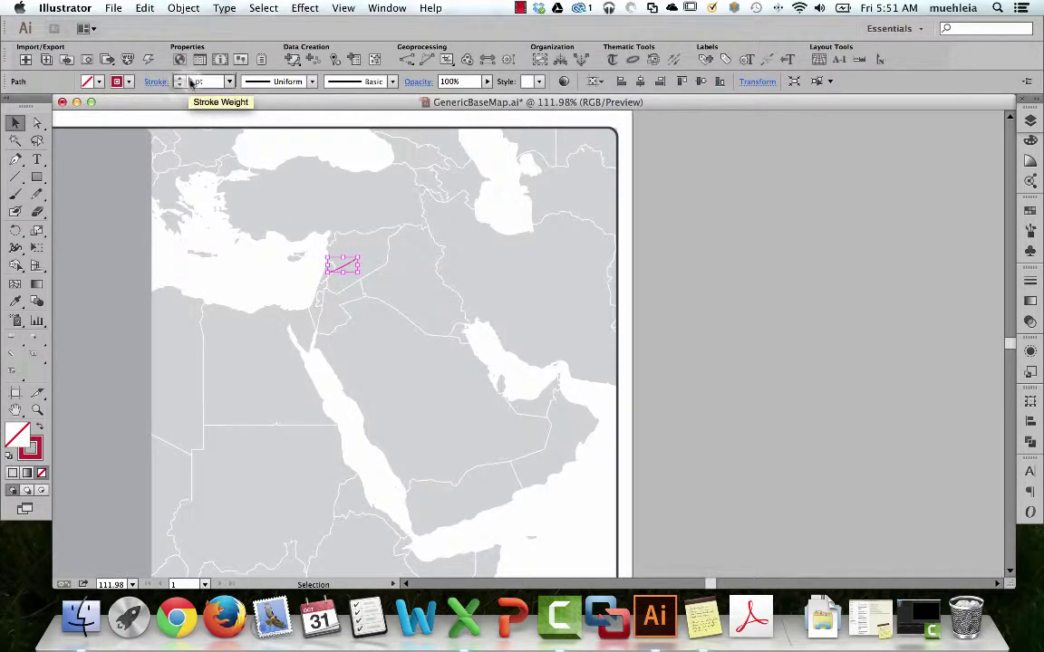
key(Return)
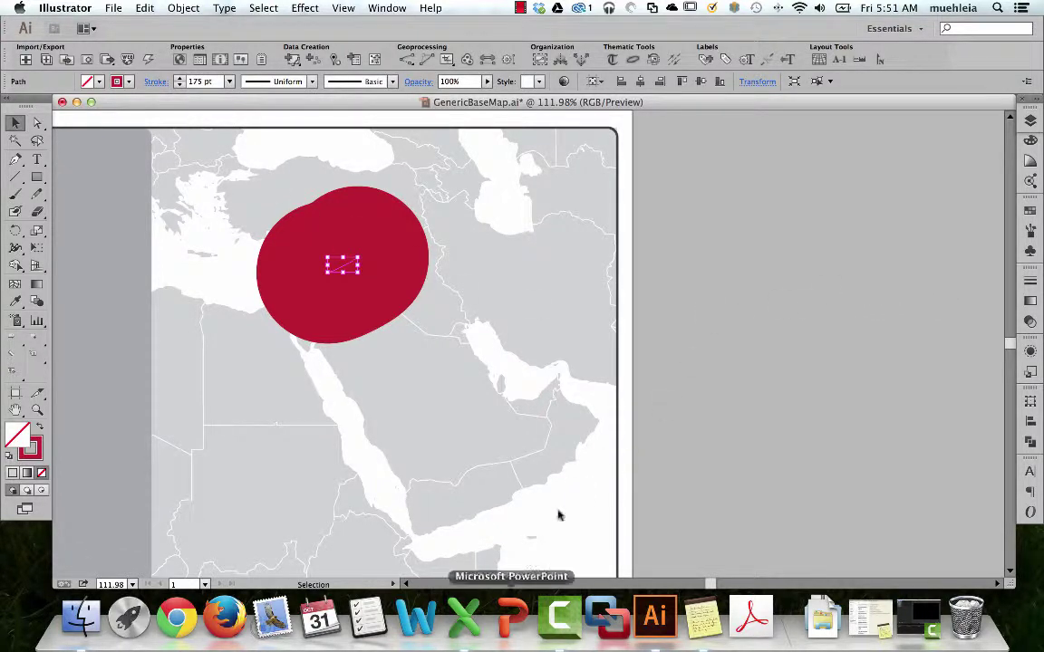
Set Lebanon's LineThickness to 100 in the Excel sheet and match it with a 100 pt stroke on the Illustrator path.
click(465, 619)
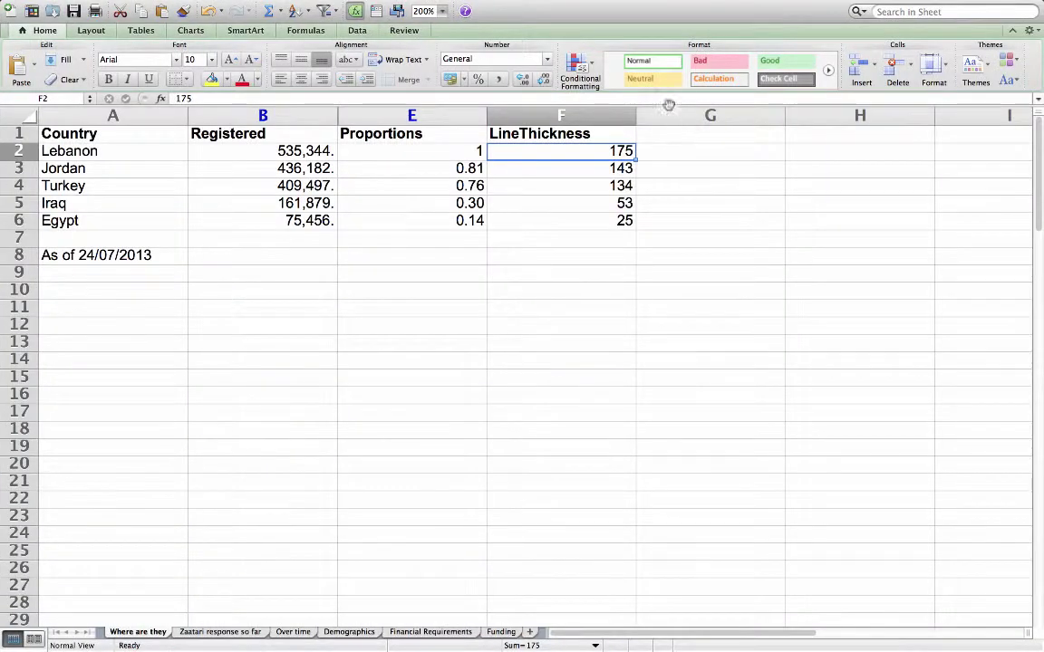
text(100)
key(Return)
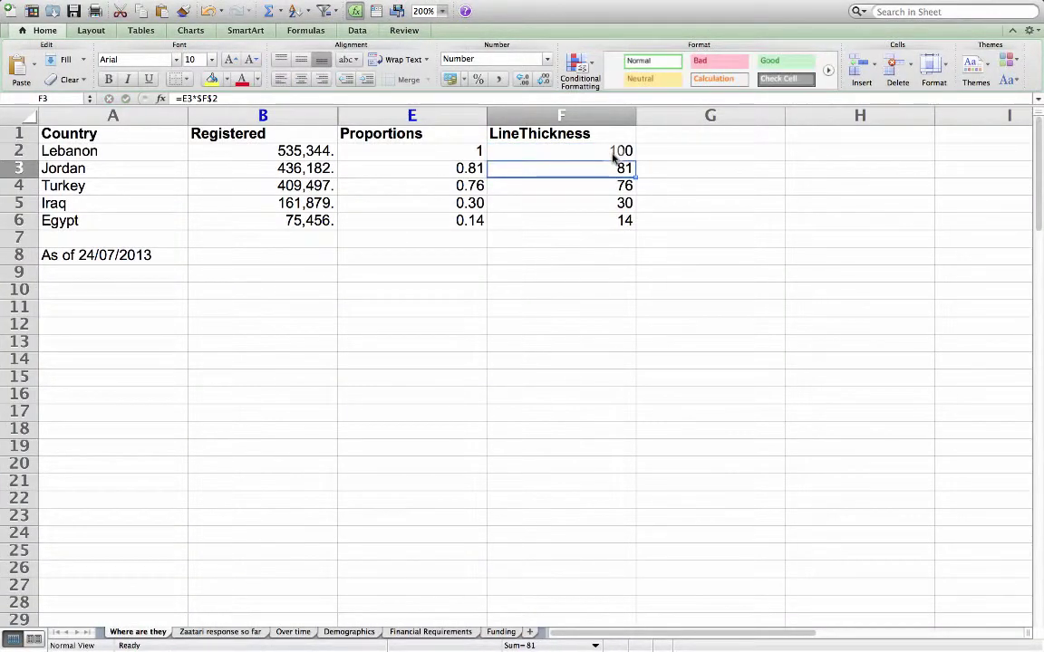
key(ctrl+Left)
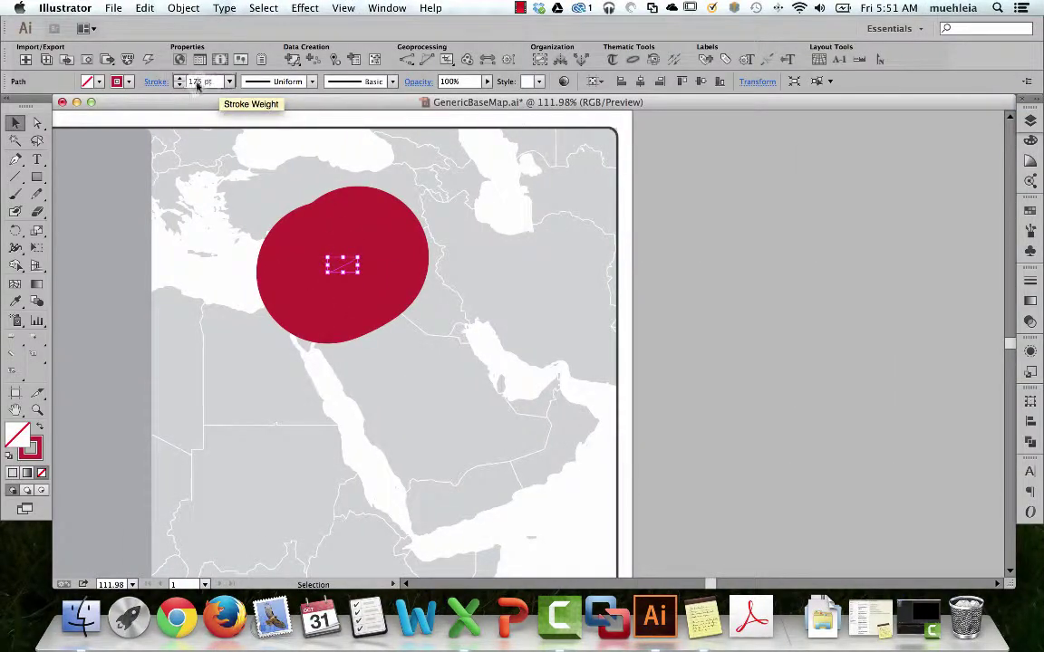
text(0)
key(Return)
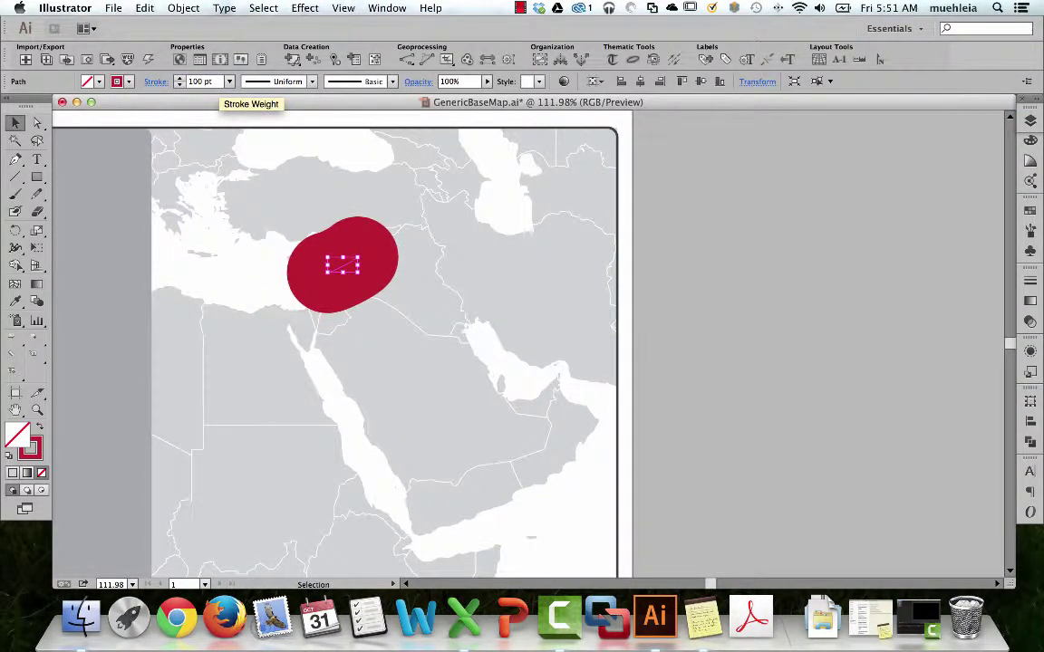
Set Lebanon's LineThickness to 50 in the Excel sheet and the Syria–Lebanon path's stroke weight to 50 pt in Illustrator.
click(464, 618)
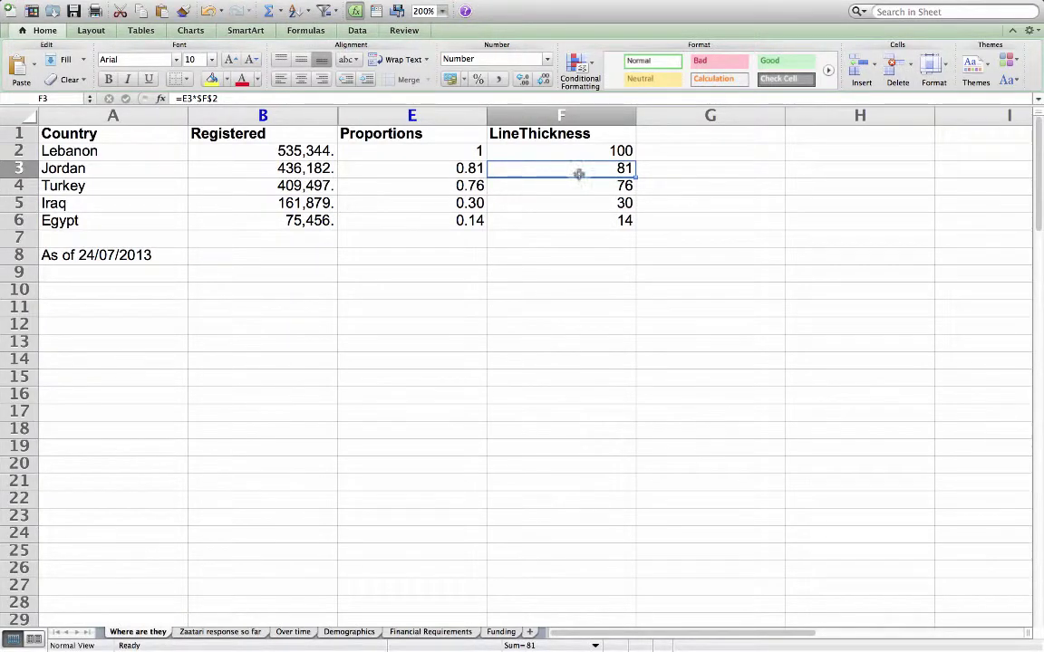
key(super+Tab)
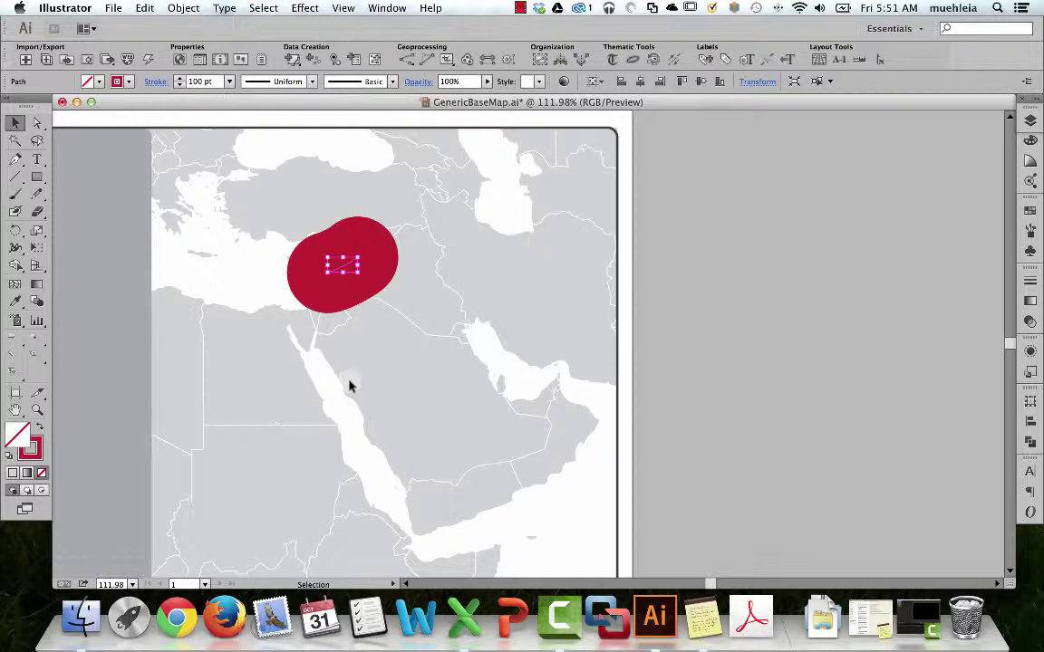
key(ctrl+Right)
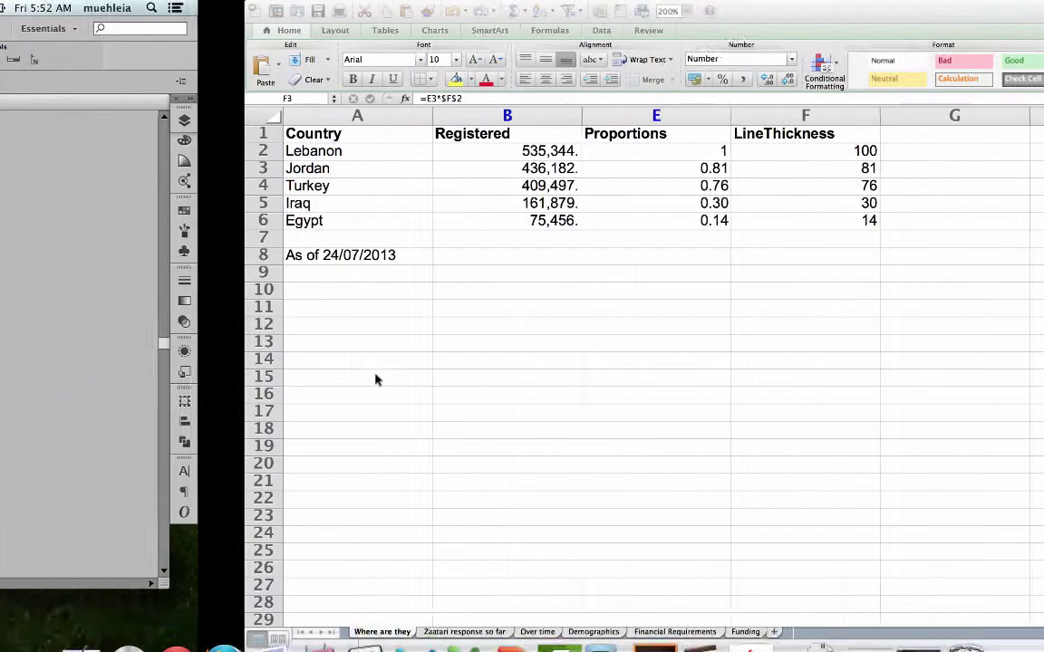
key(ctrl+Left)
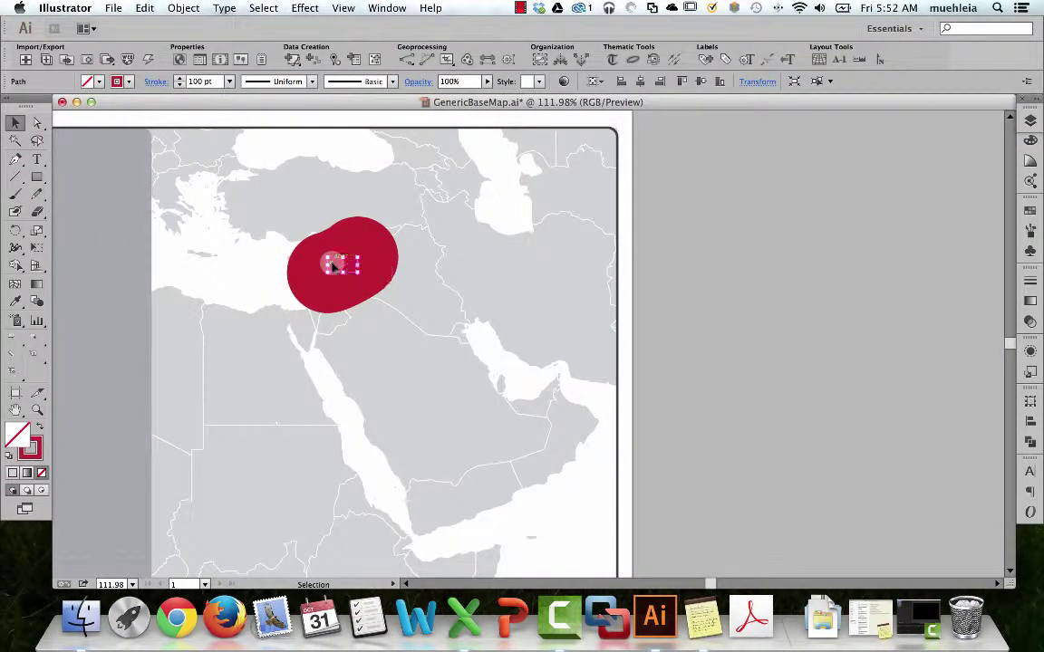
key(ctrl+Right)
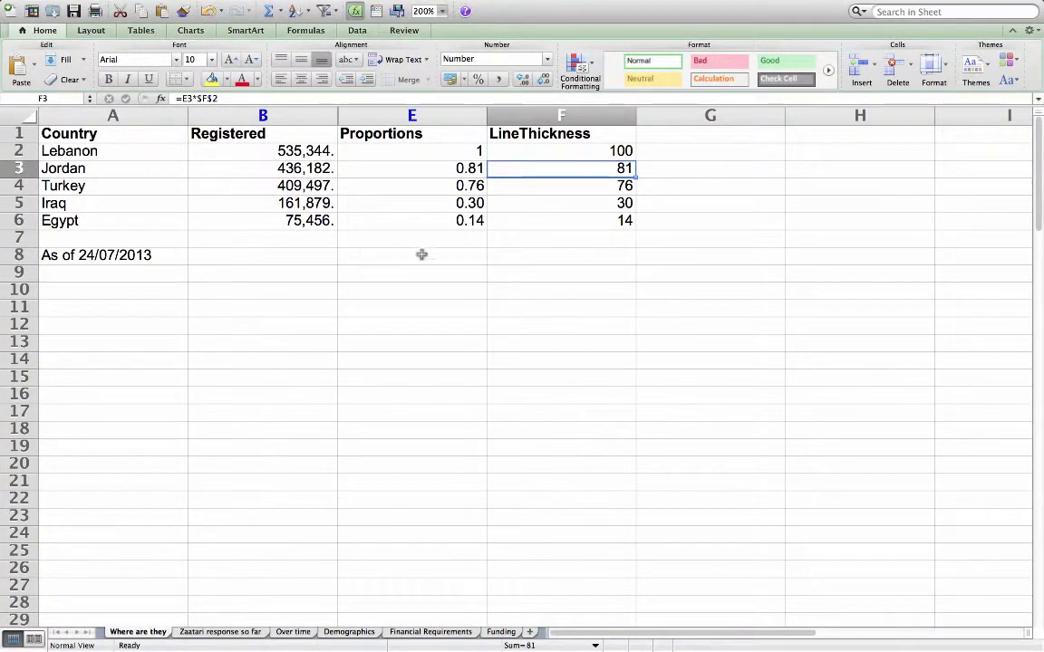
click(542, 152)
text(50)
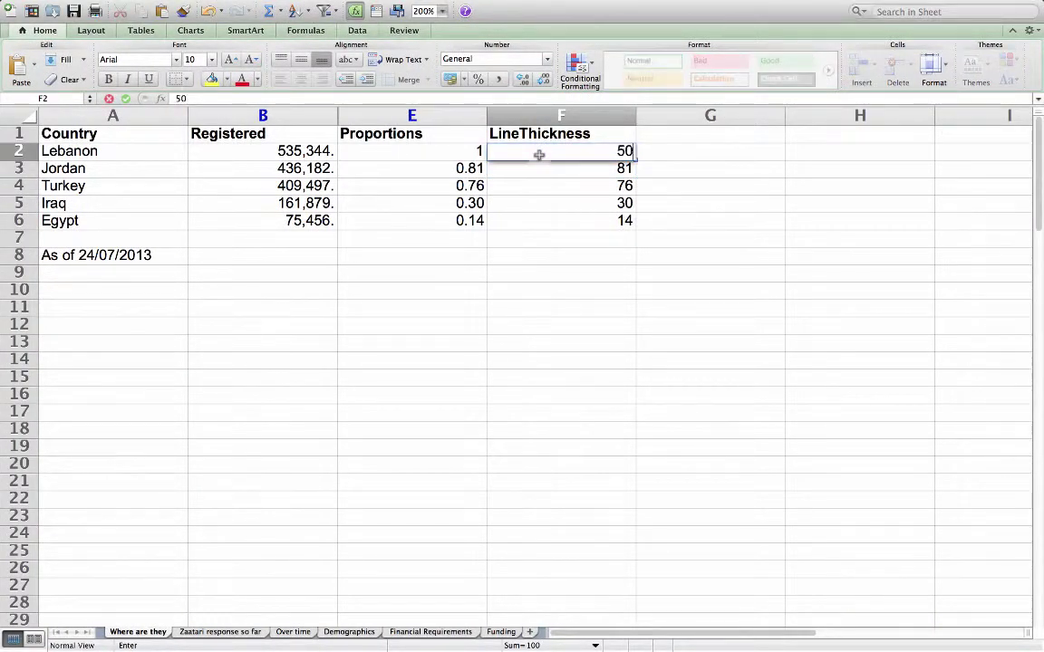
key(Return)
key(ctrl+Left)
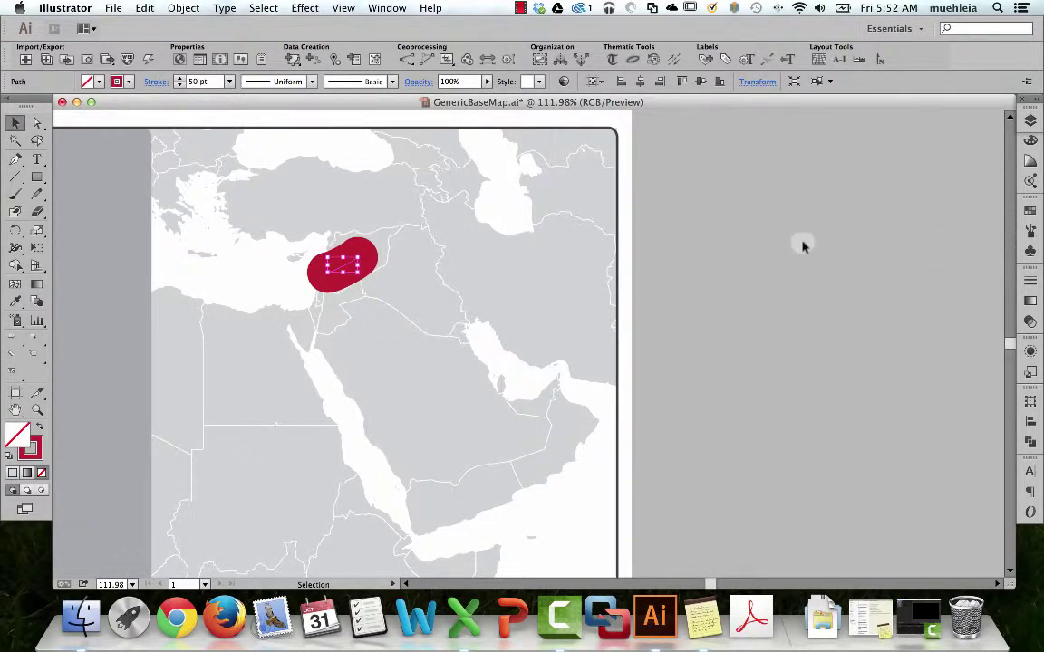
key(ctrl+Right)
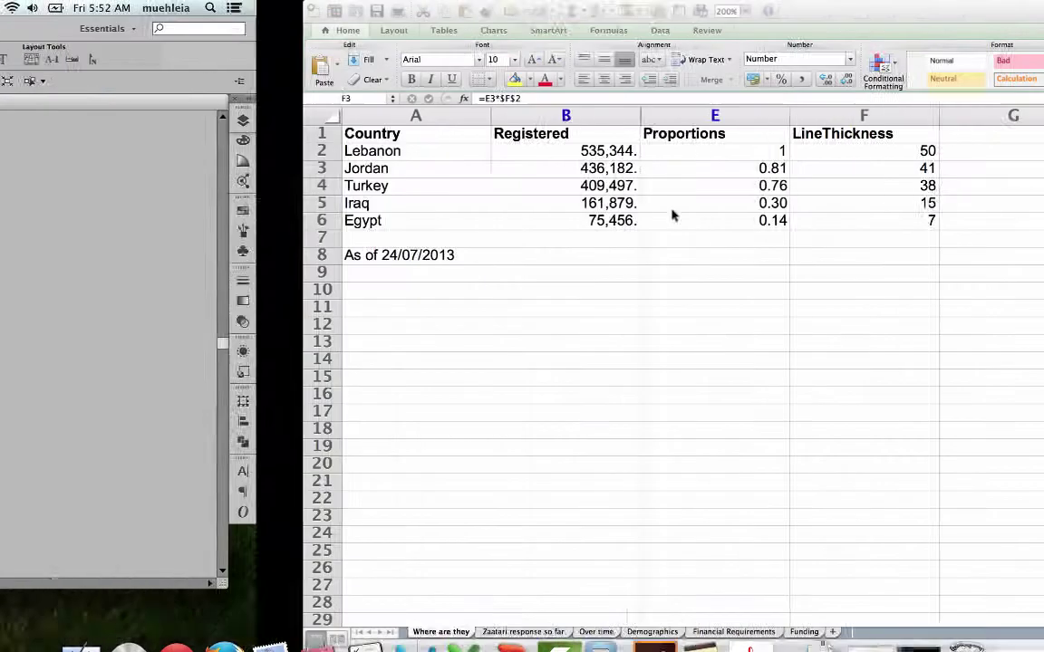
Switch to Illustrator and give the Syria–Lebanon path an Arrow 6 end arrowhead scaled to 15%.
key(ctrl+Left)
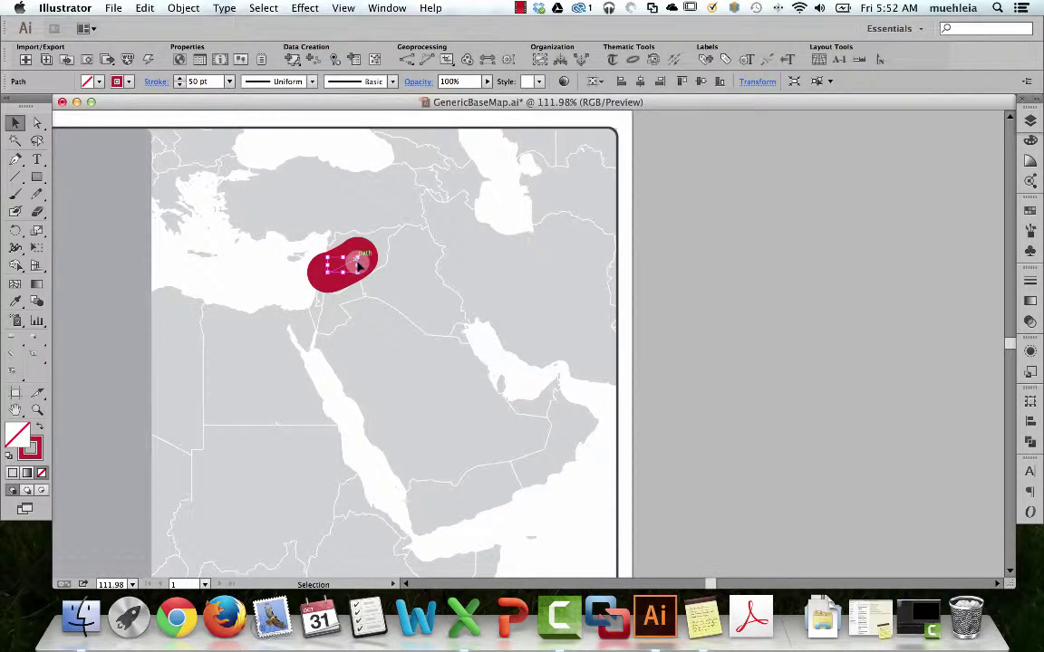
click(1030, 284)
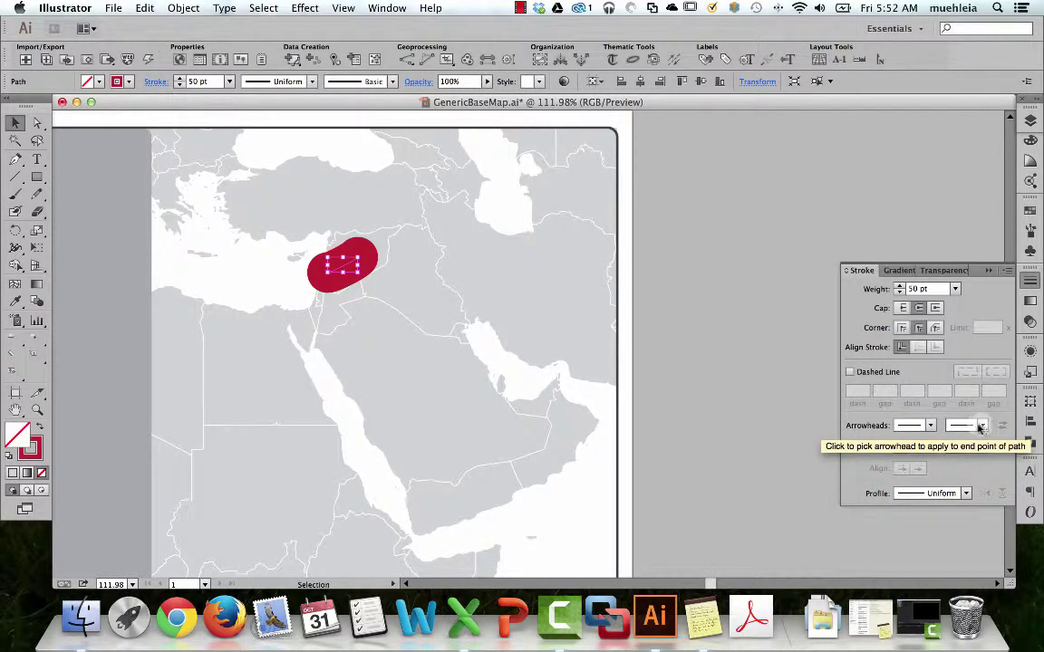
click(982, 426)
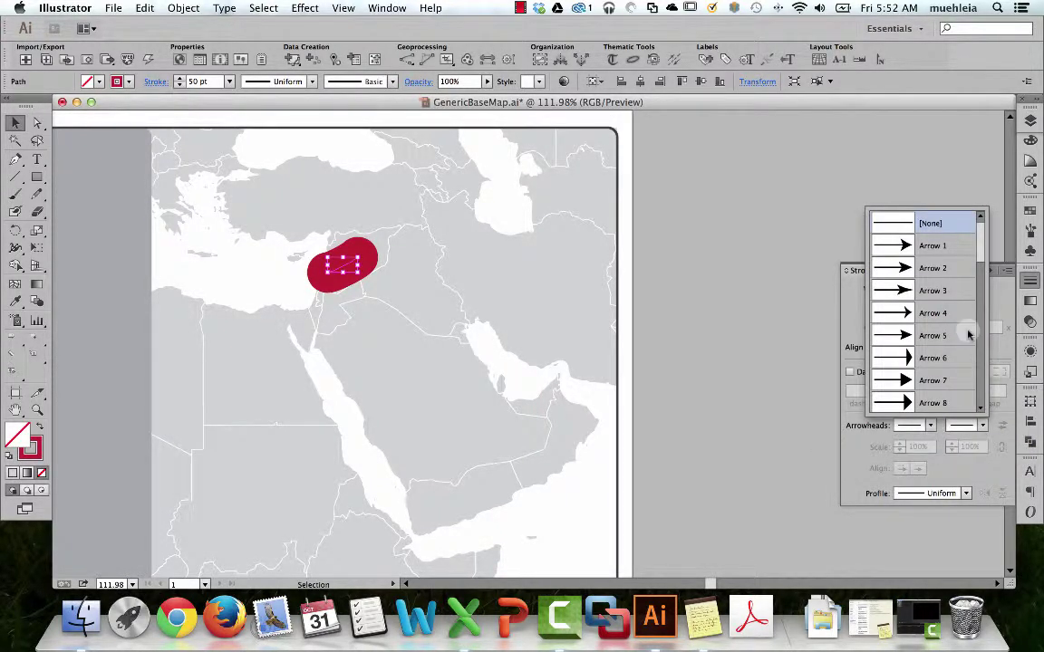
click(924, 358)
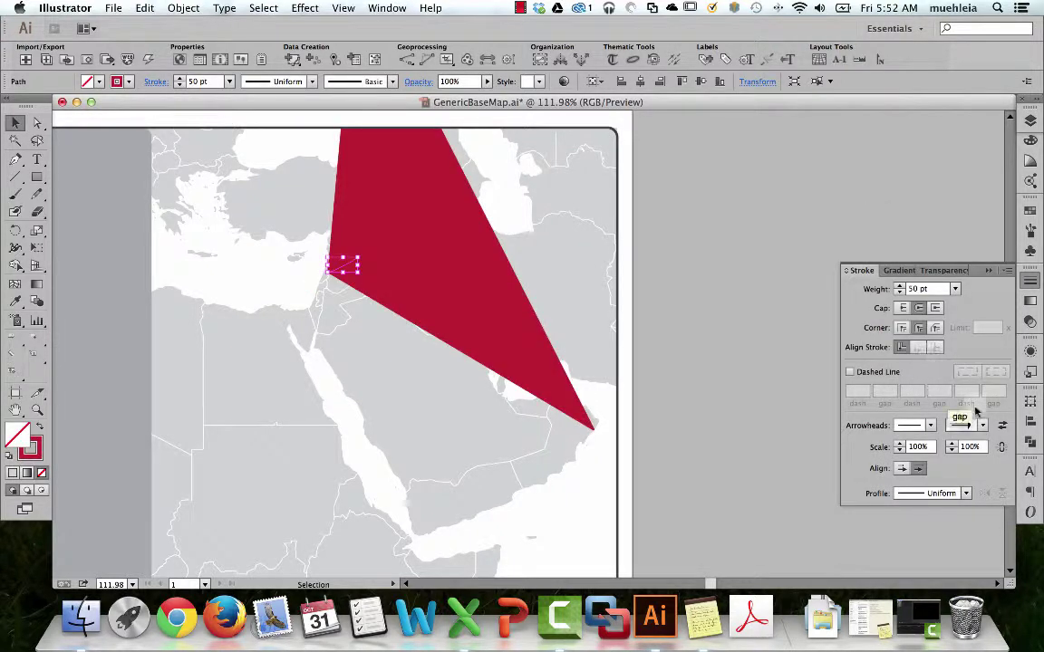
click(431, 262)
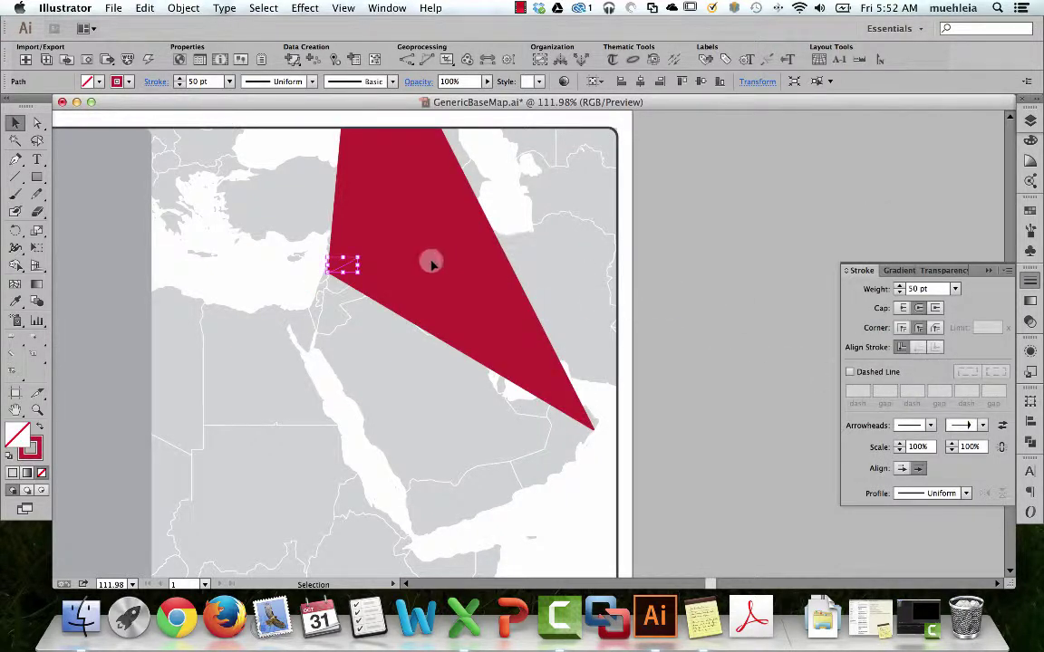
scroll(431, 263, up, 3)
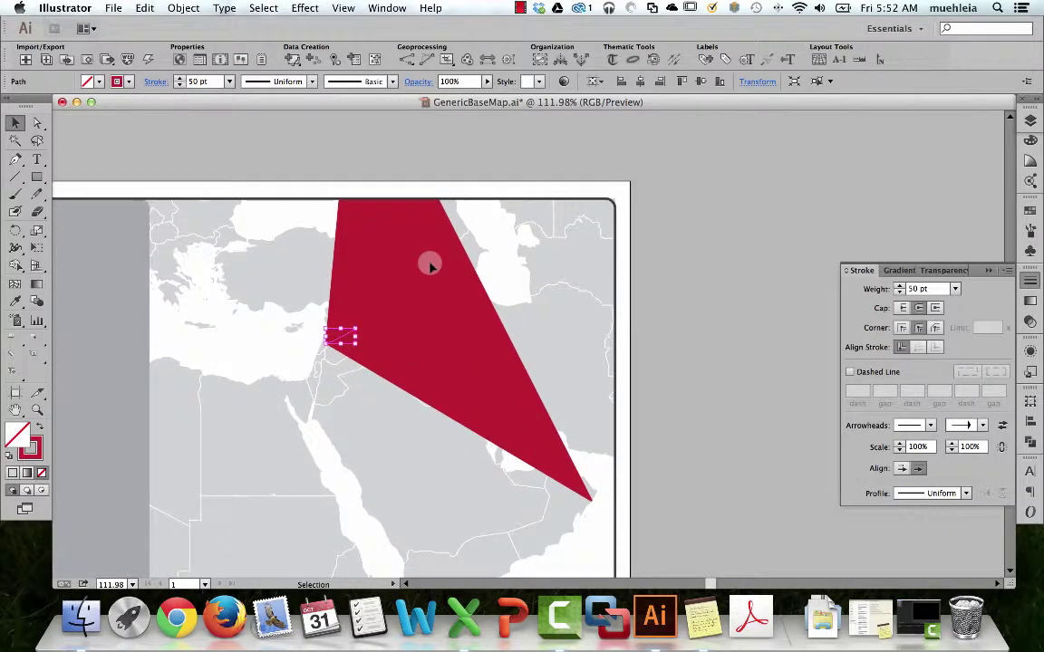
click(424, 234)
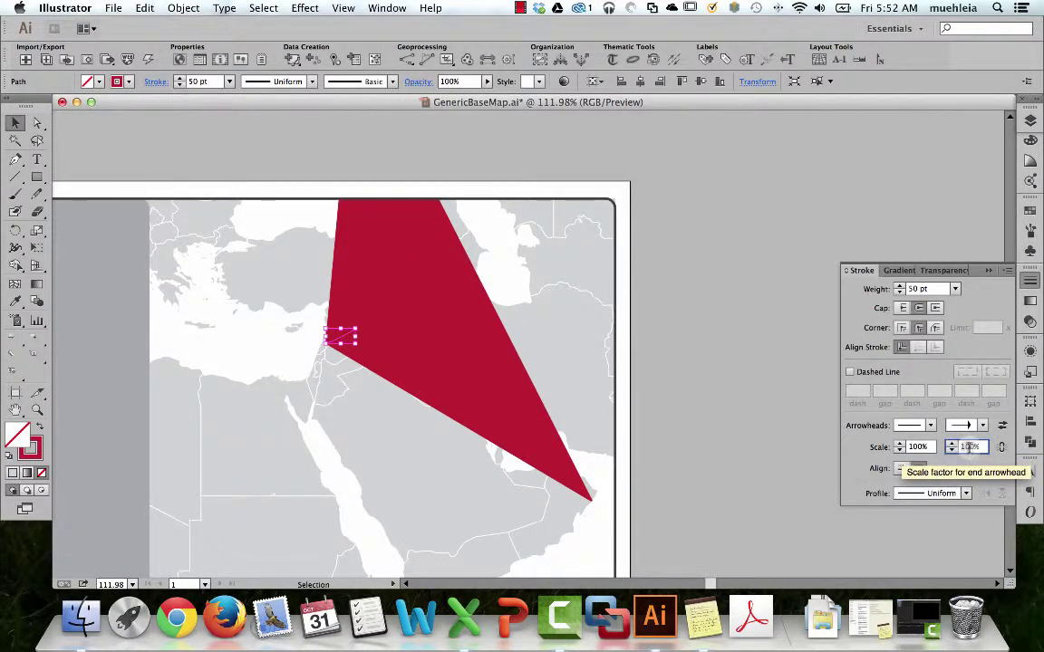
text(15)
key(Return)
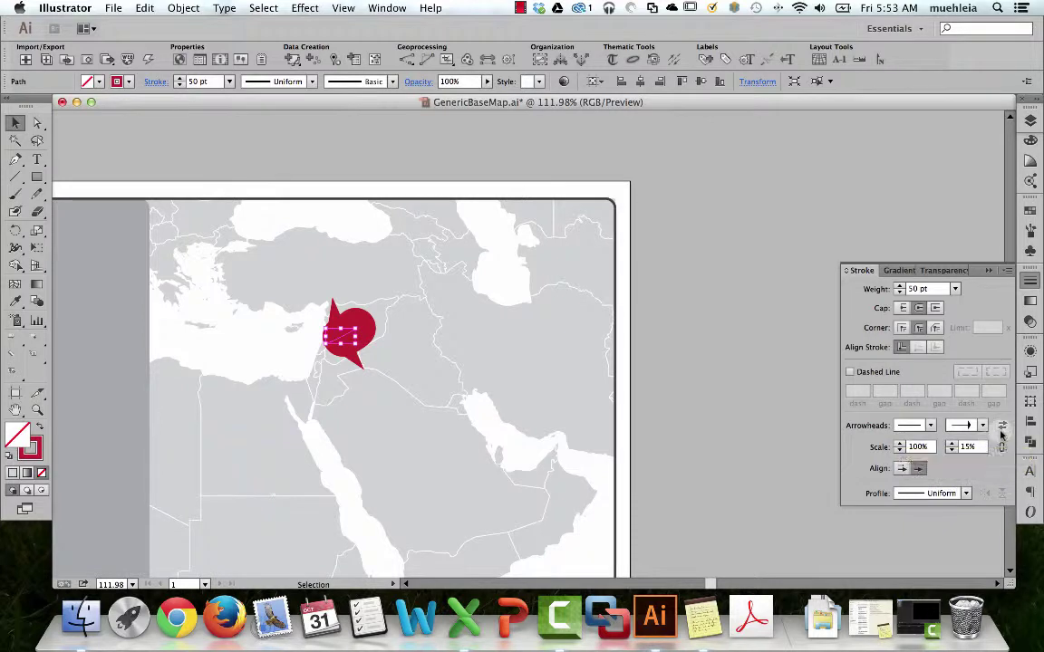
Extend the Lebanon arrow's tip beyond the end of the path and give its stroke a butt cap.
click(920, 469)
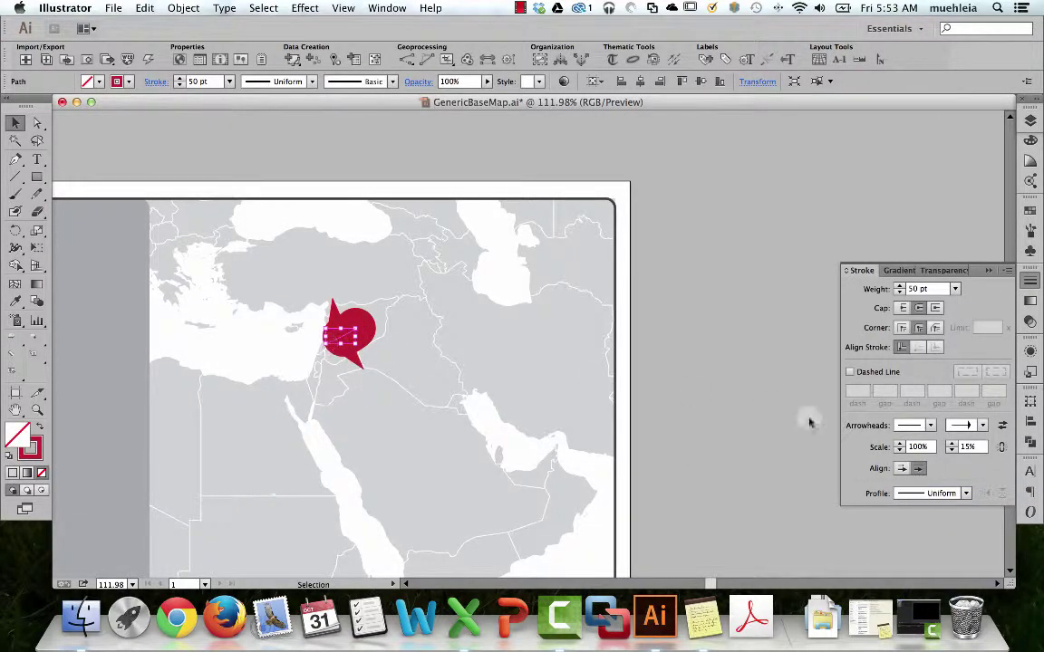
click(902, 469)
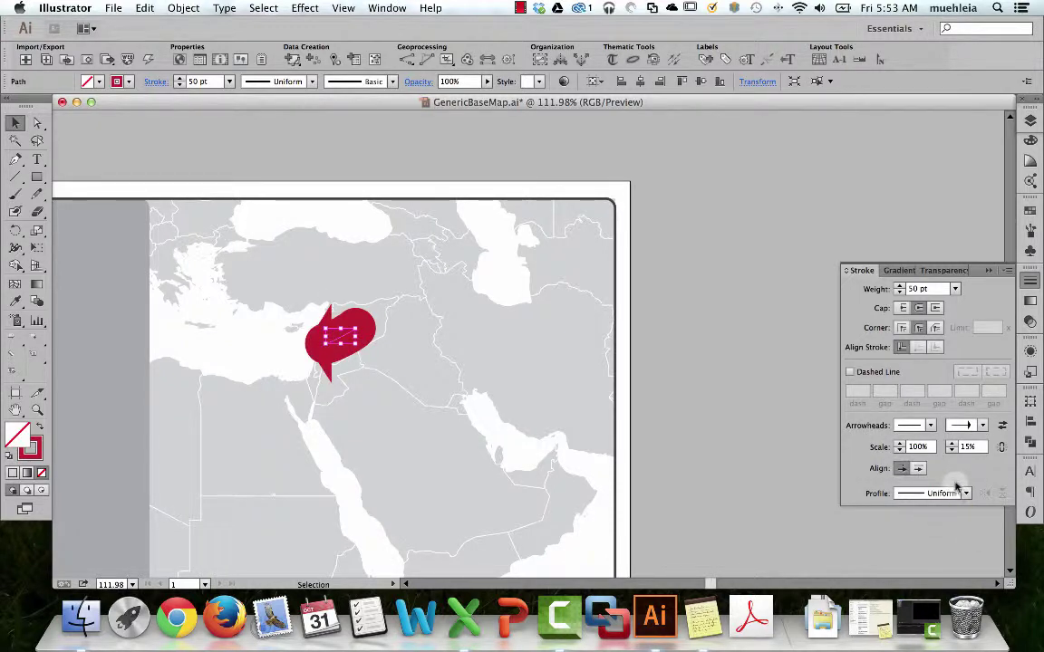
click(903, 308)
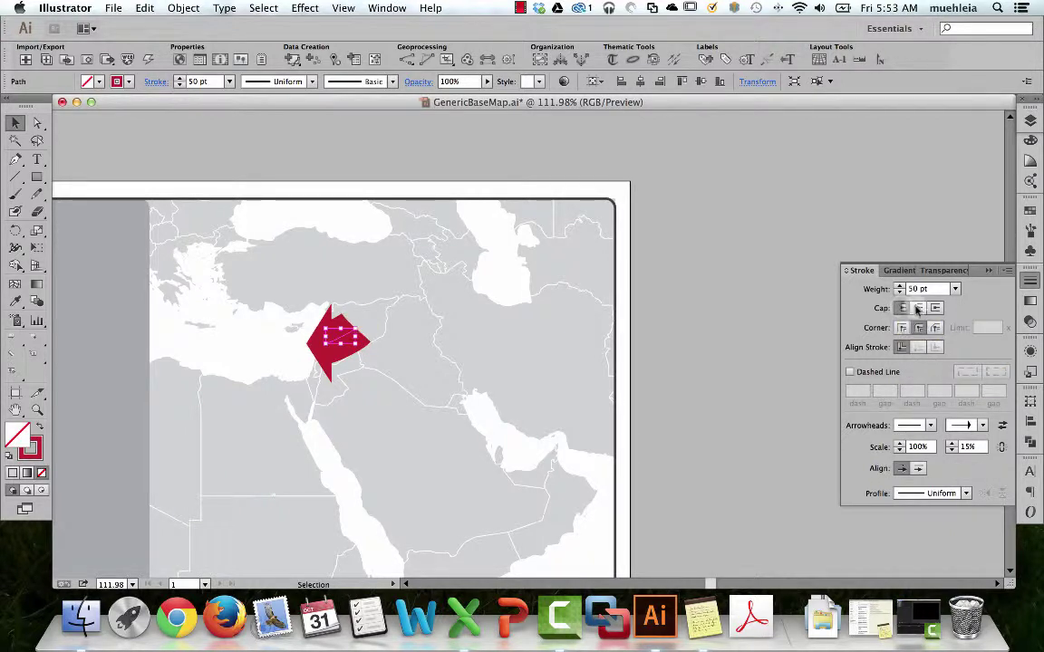
click(920, 308)
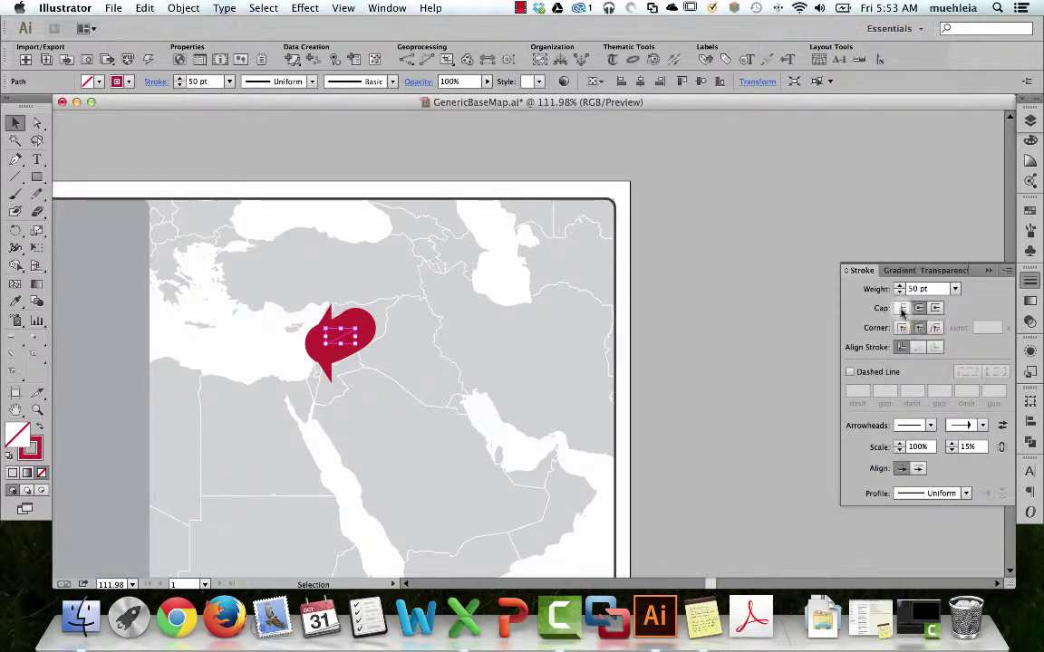
click(903, 309)
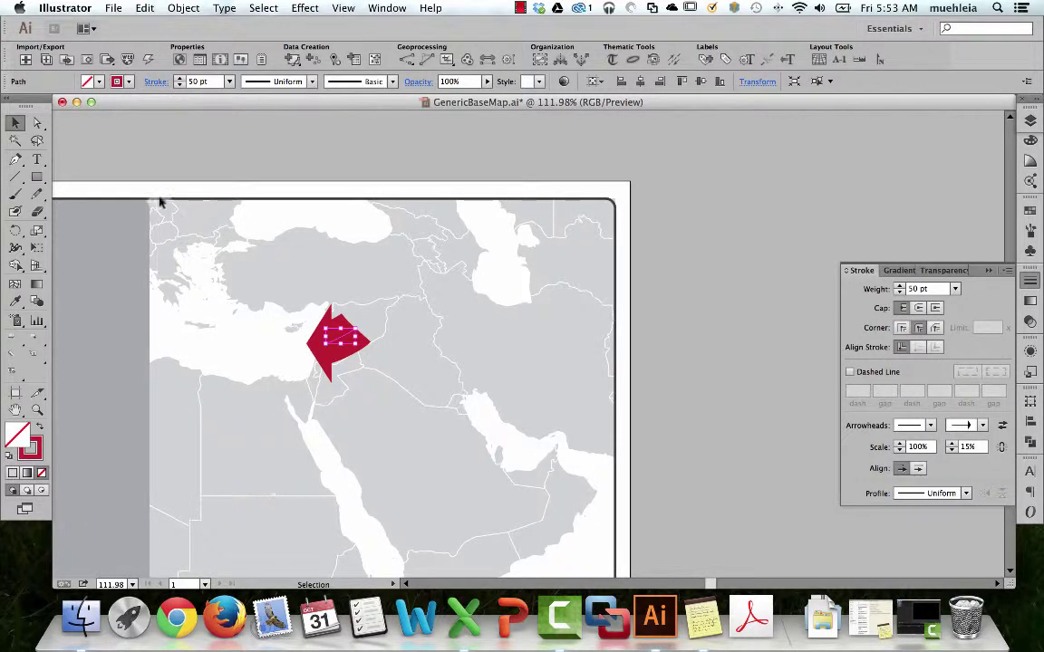
click(140, 154)
Lengthen the Lebanon arrow by moving its Syrian anchor point northeast, and adjust that point's handle to curve the tail.
click(352, 342)
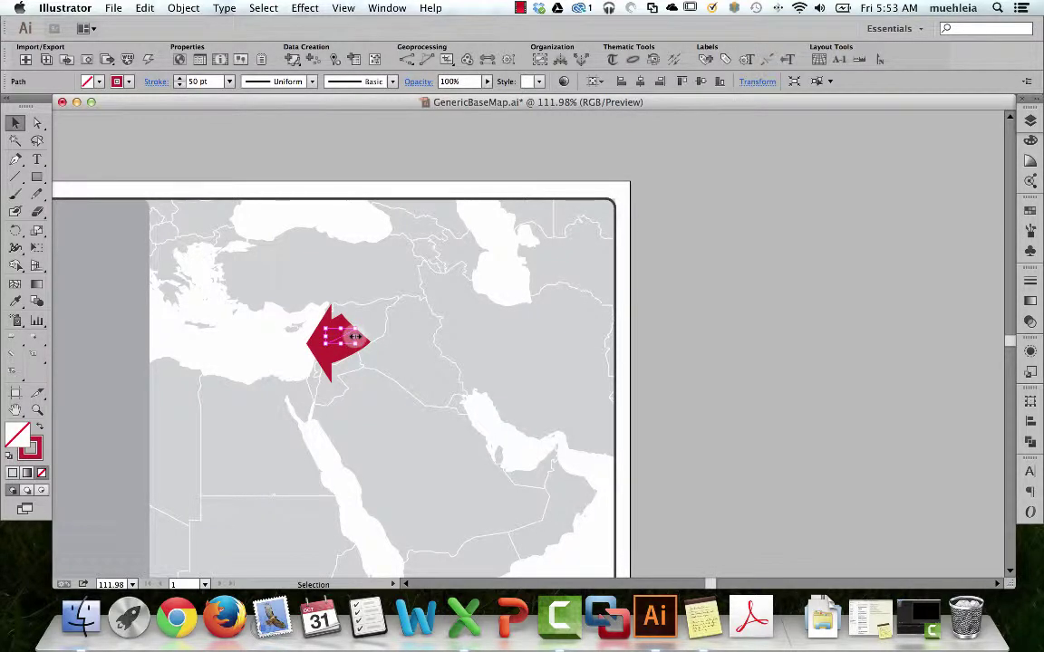
key(a)
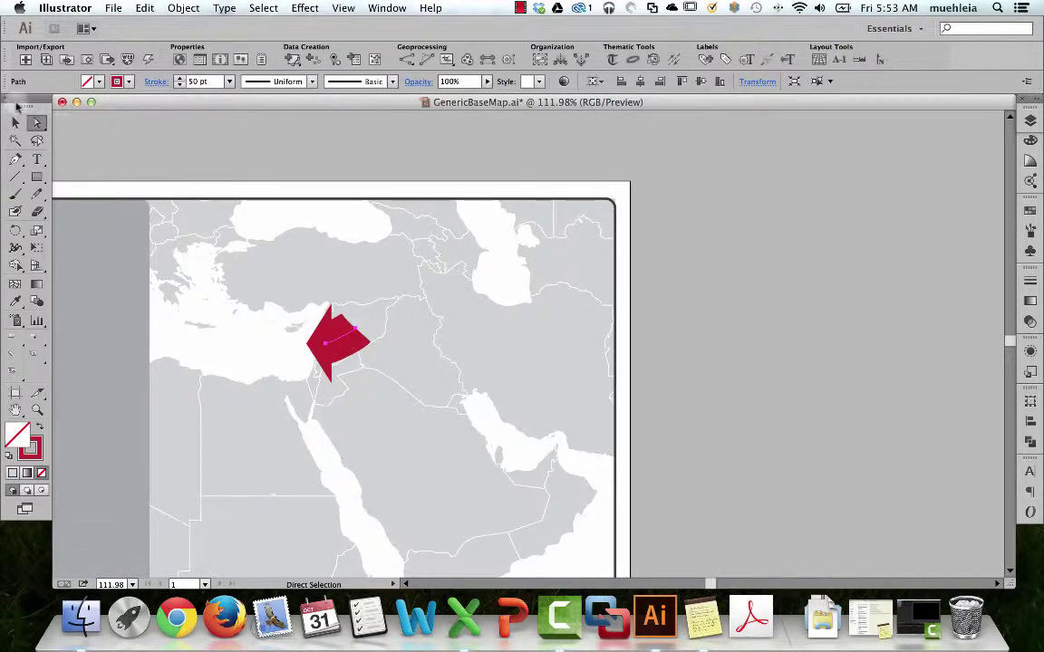
click(355, 333)
drag(356, 332, 381, 322)
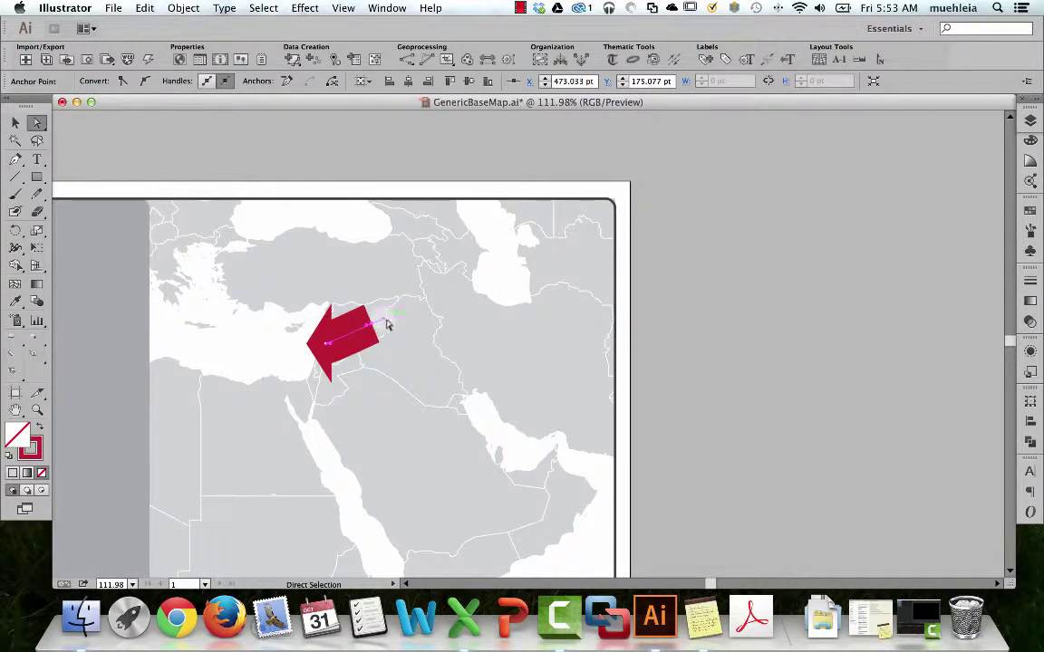
drag(384, 321, 383, 314)
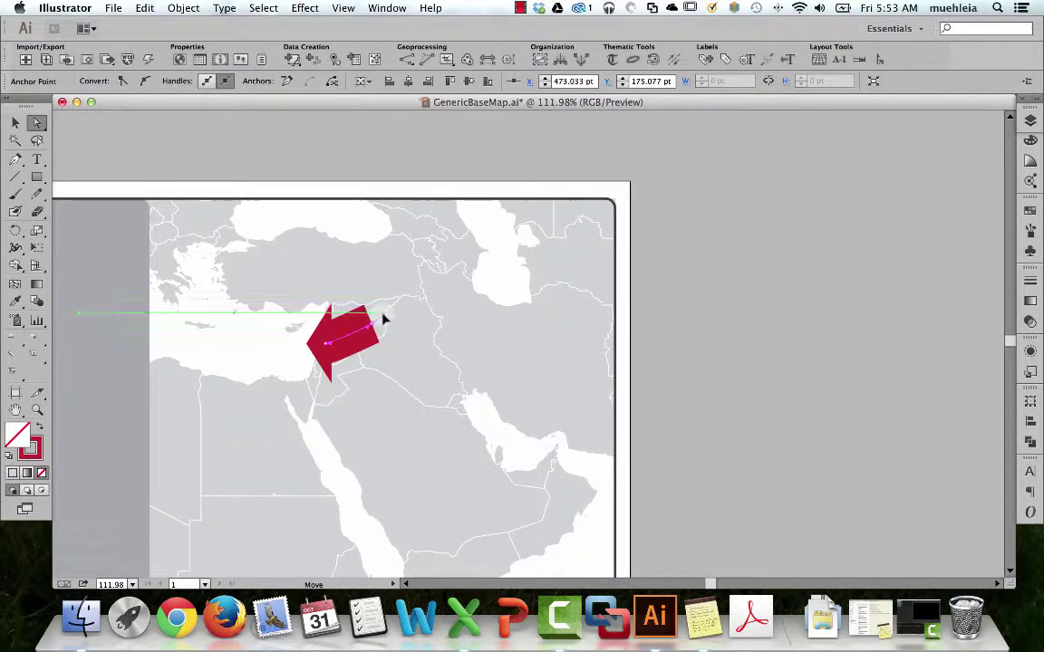
click(661, 345)
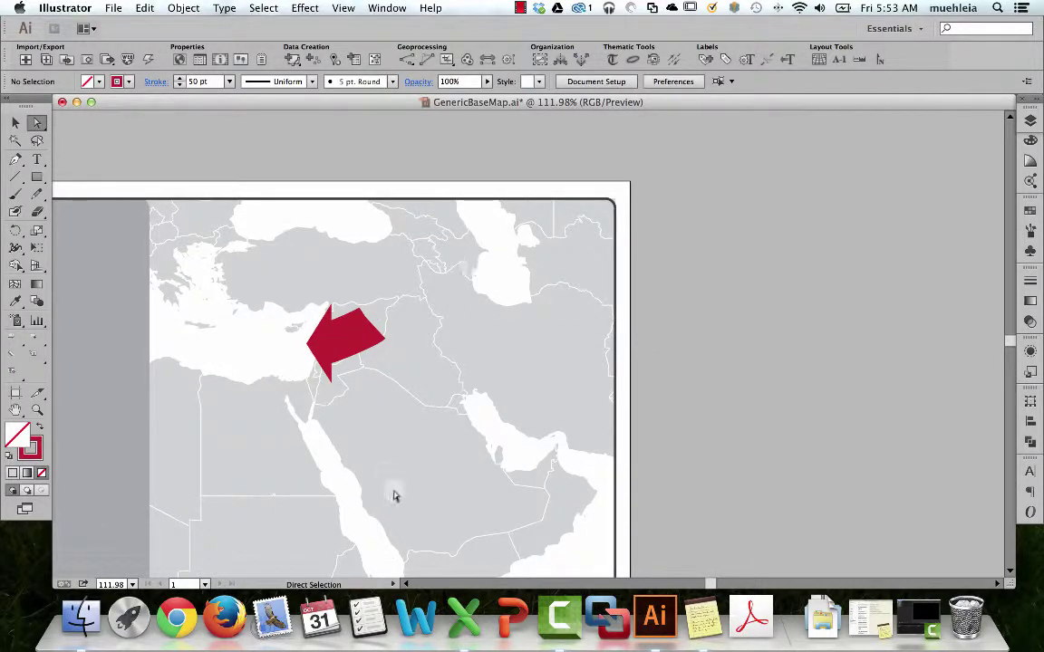
Check Jordan's LineThickness in Excel, then draw a separate curved Pen path in Illustrator from northeastern Syria around to Jordan.
click(463, 616)
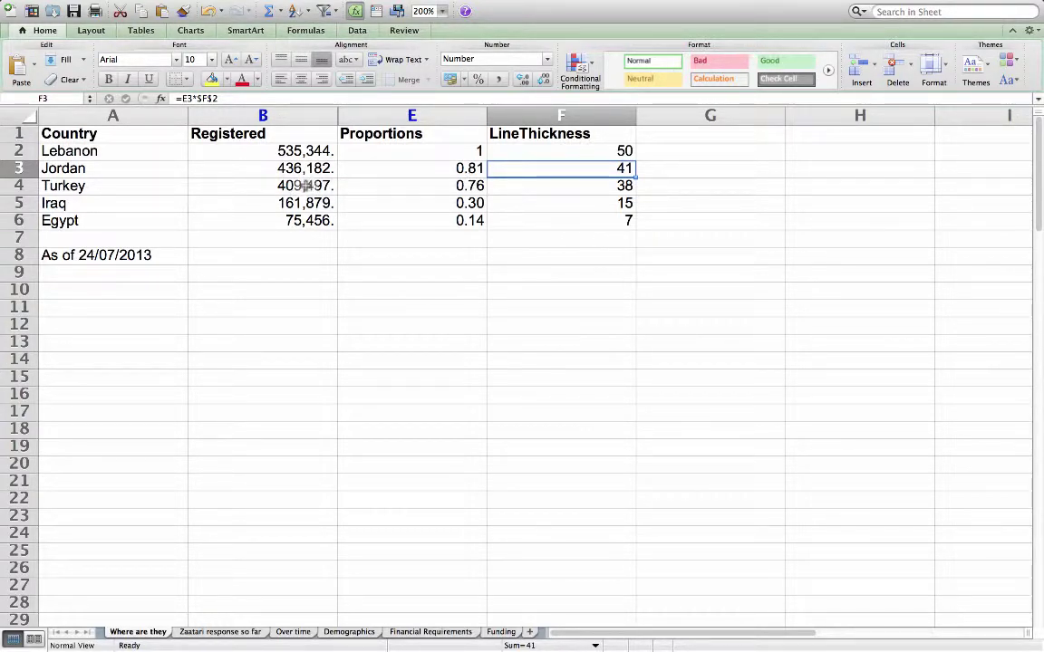
key(super+Tab)
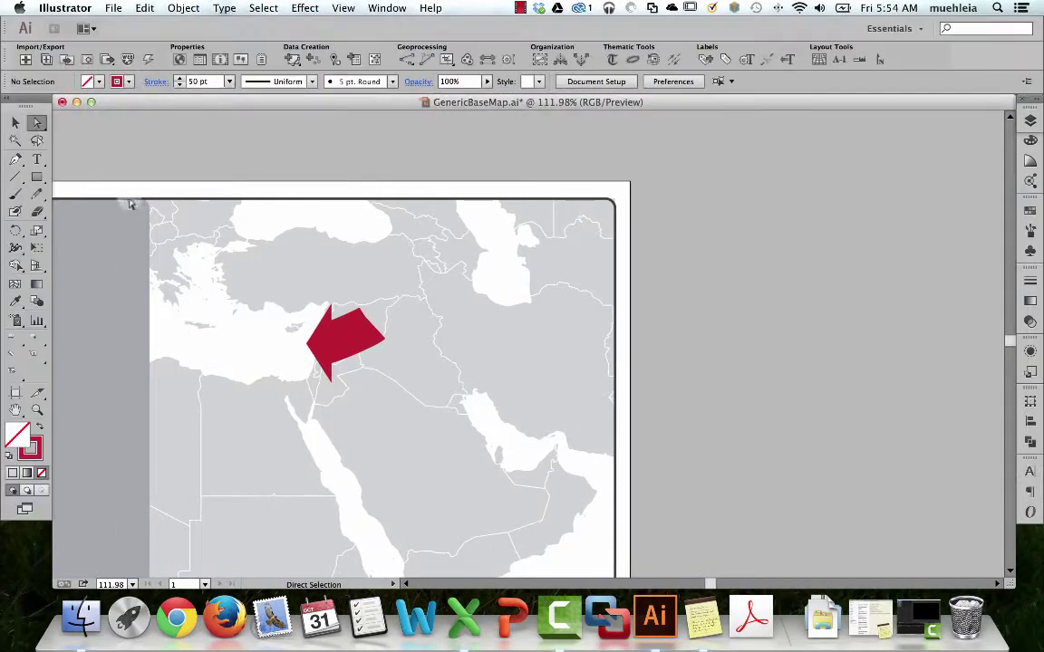
click(16, 161)
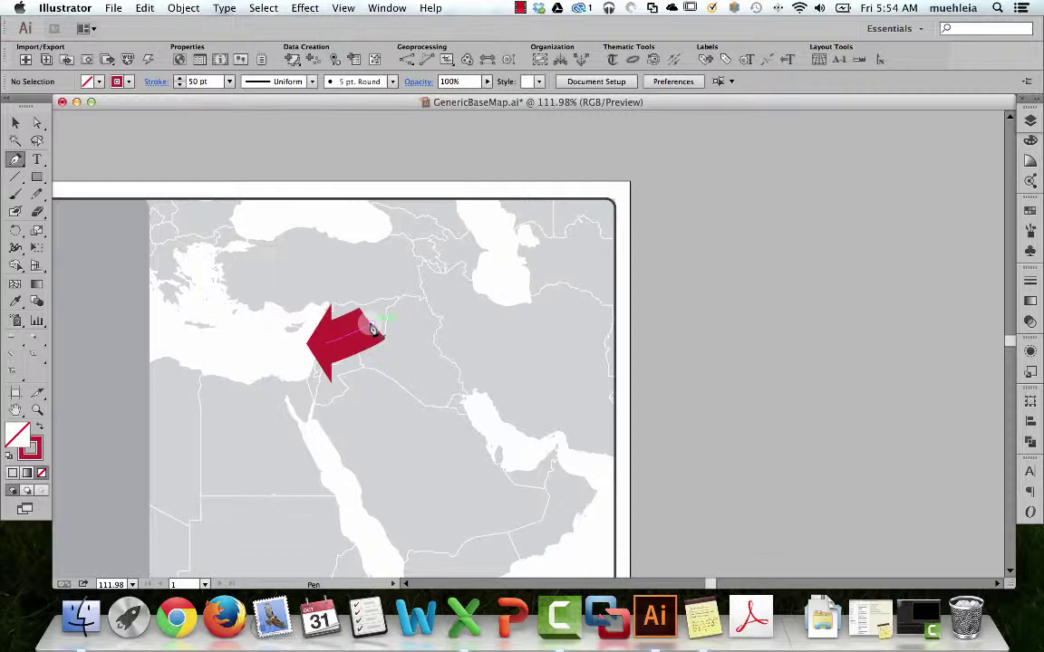
drag(371, 328, 380, 301)
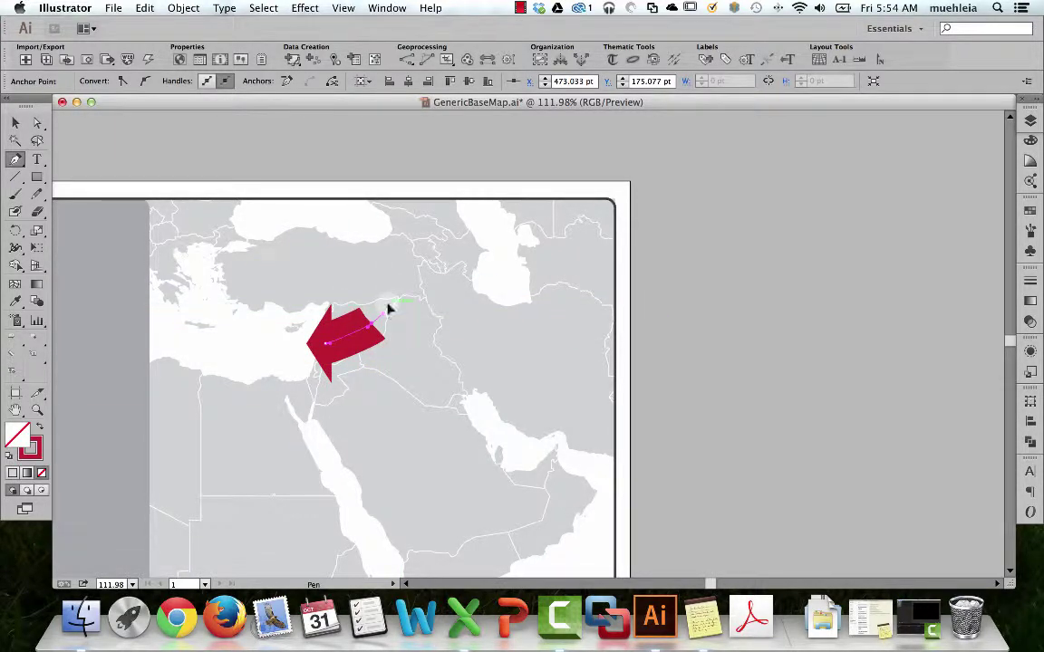
super+click(391, 312)
click(388, 308)
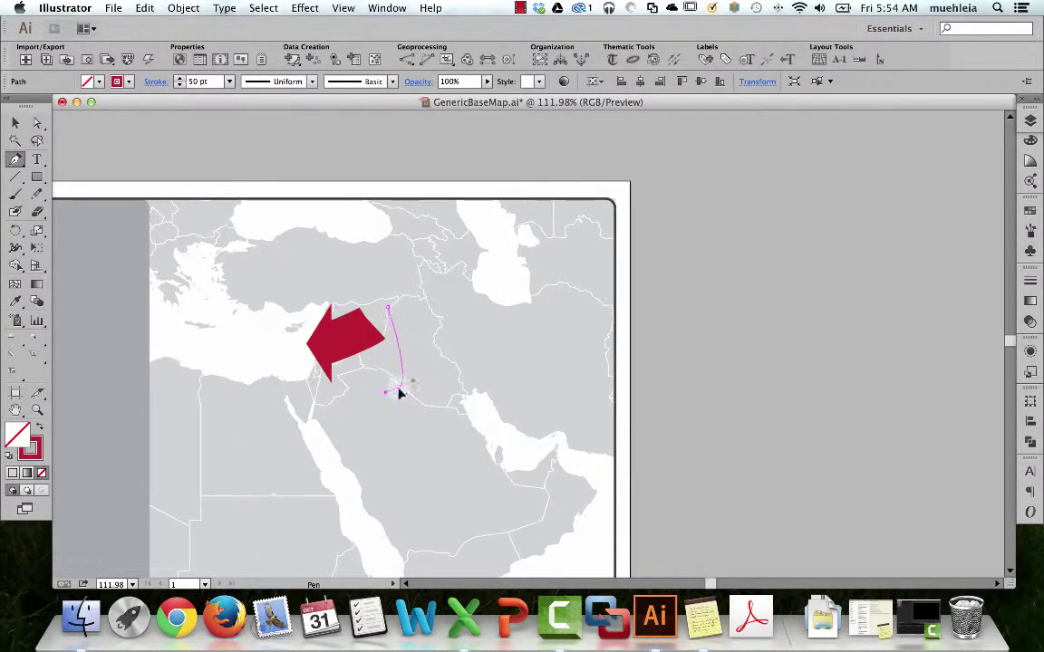
drag(400, 387, 354, 395)
click(349, 392)
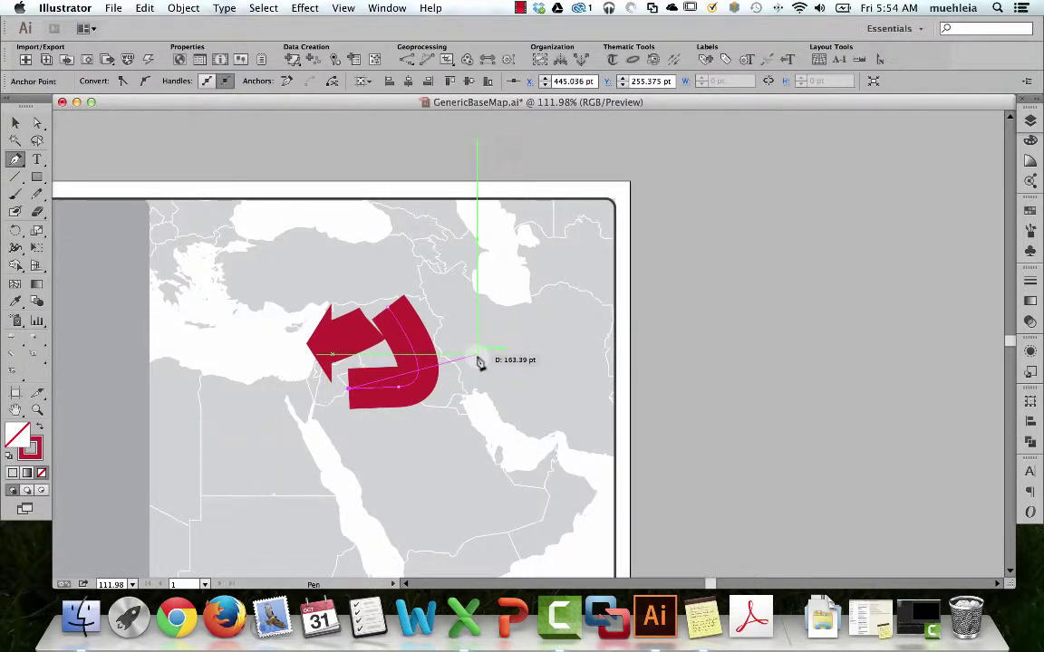
Give the Syria–Jordan path an Arrow 6 end arrowhead scaled to 15%.
click(1031, 283)
click(979, 425)
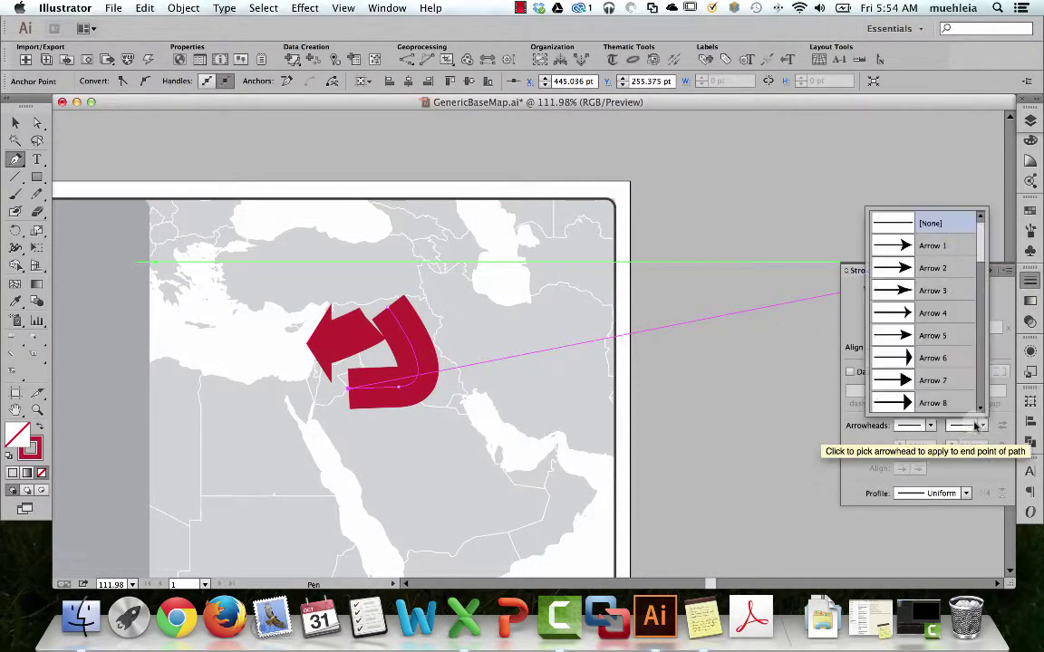
click(926, 360)
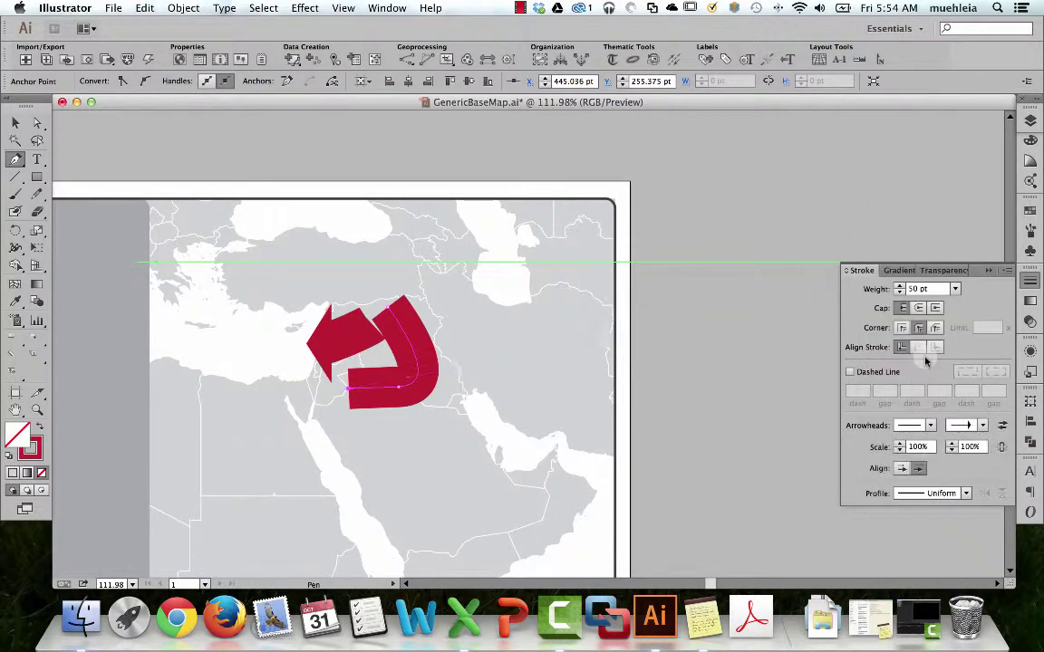
click(970, 446)
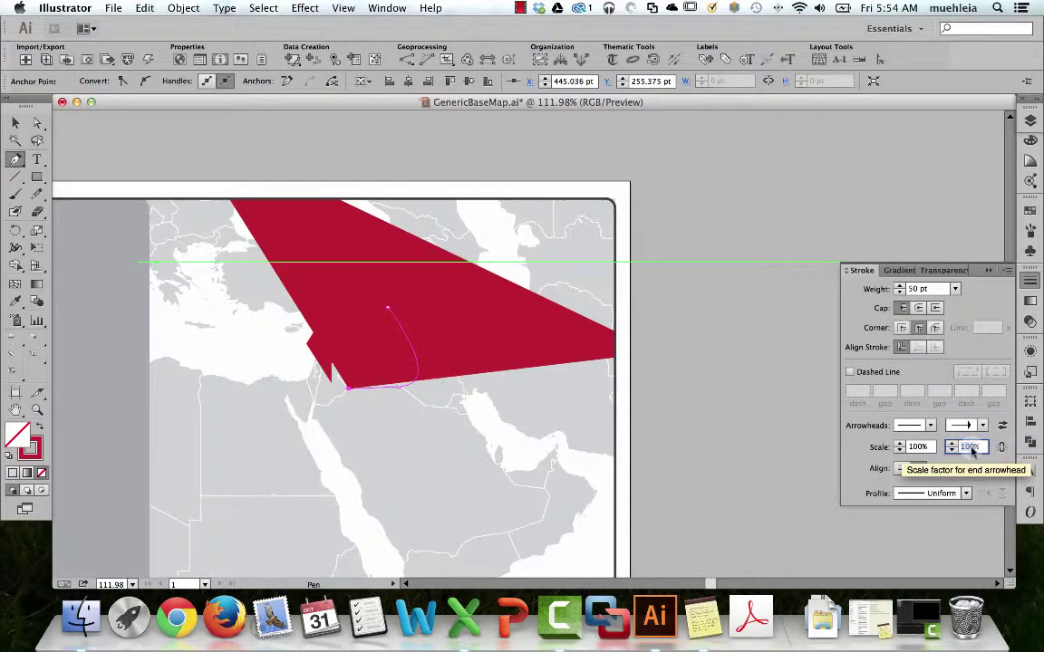
text(15)
key(Return)
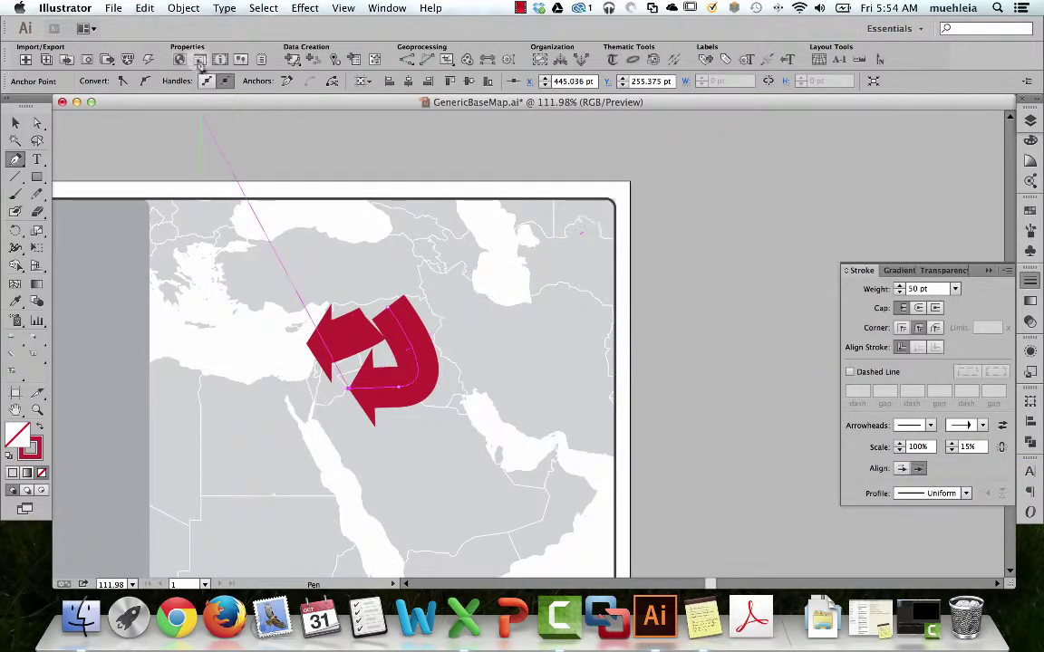
Set the Syria–Jordan arrow's stroke weight to 41 pt and deselect it.
click(14, 122)
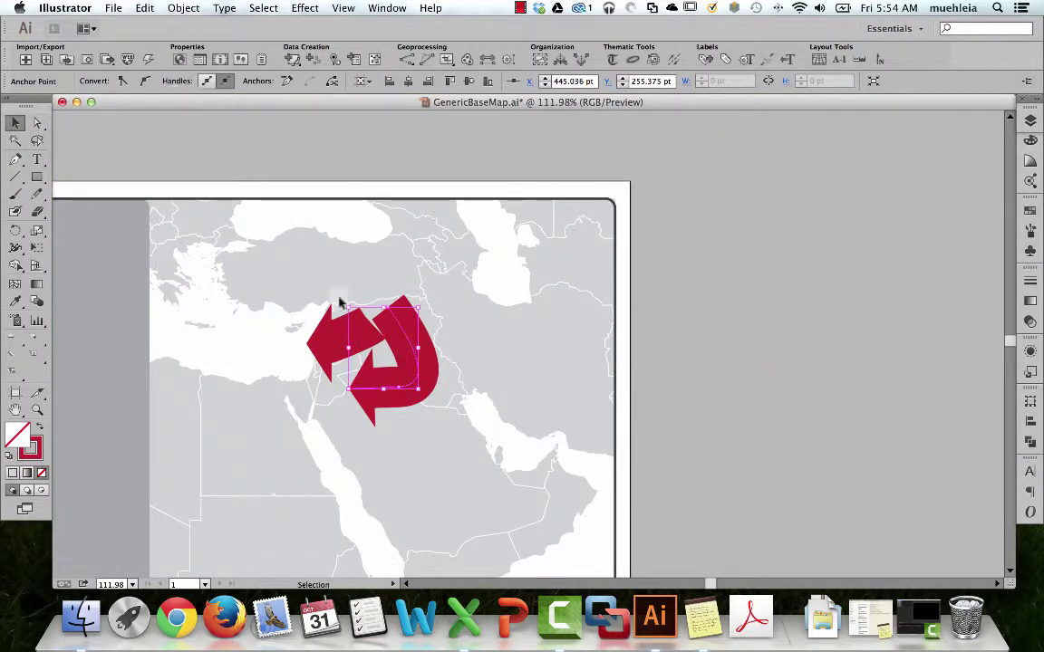
click(409, 338)
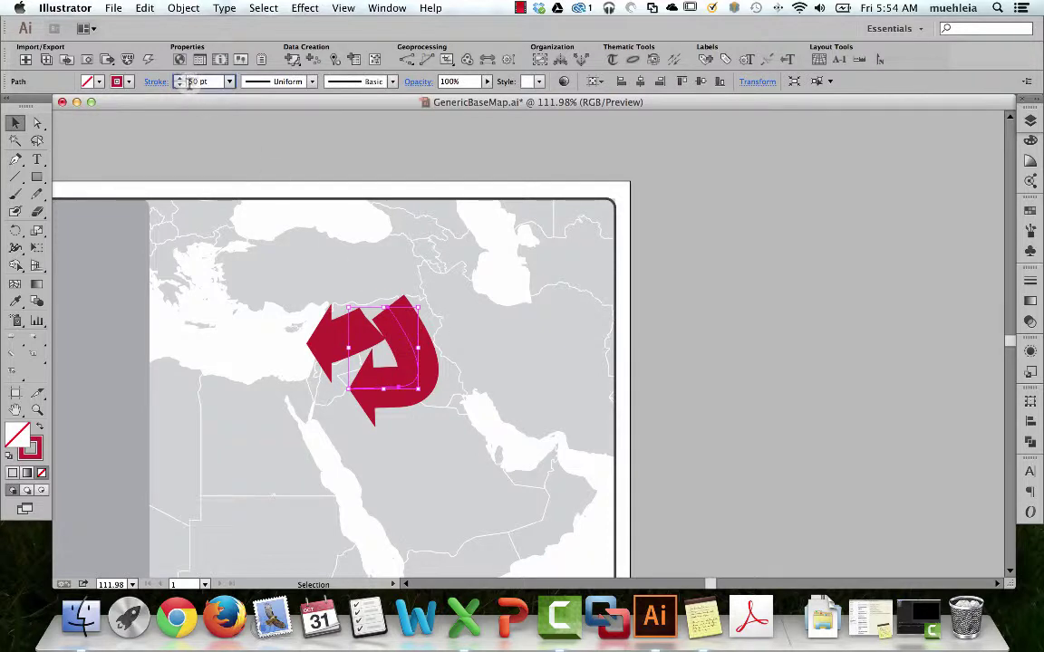
key(Return)
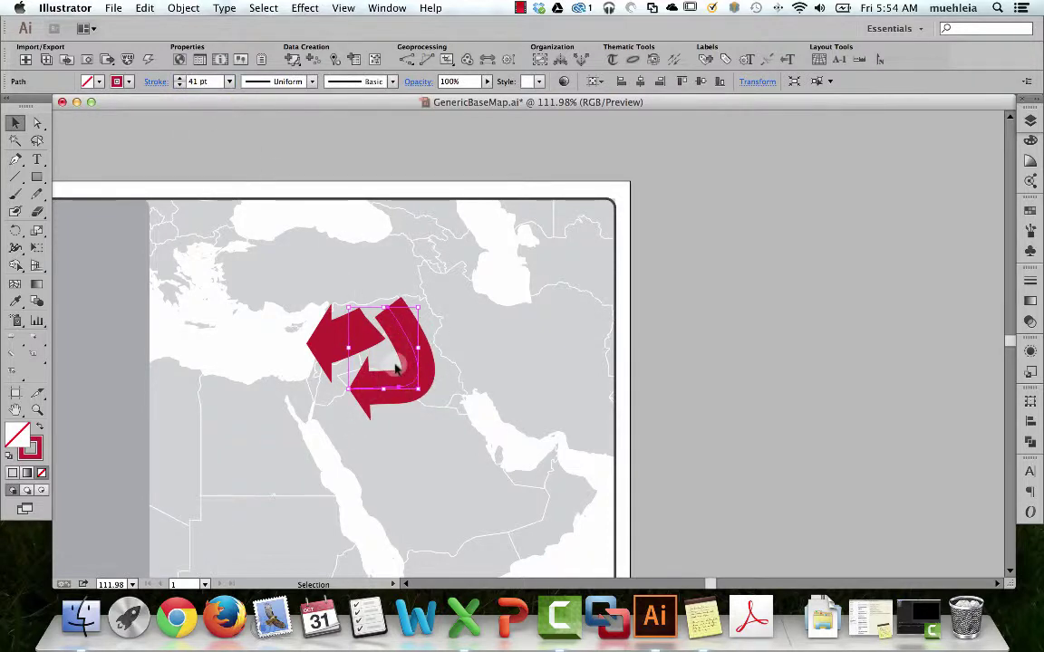
click(676, 342)
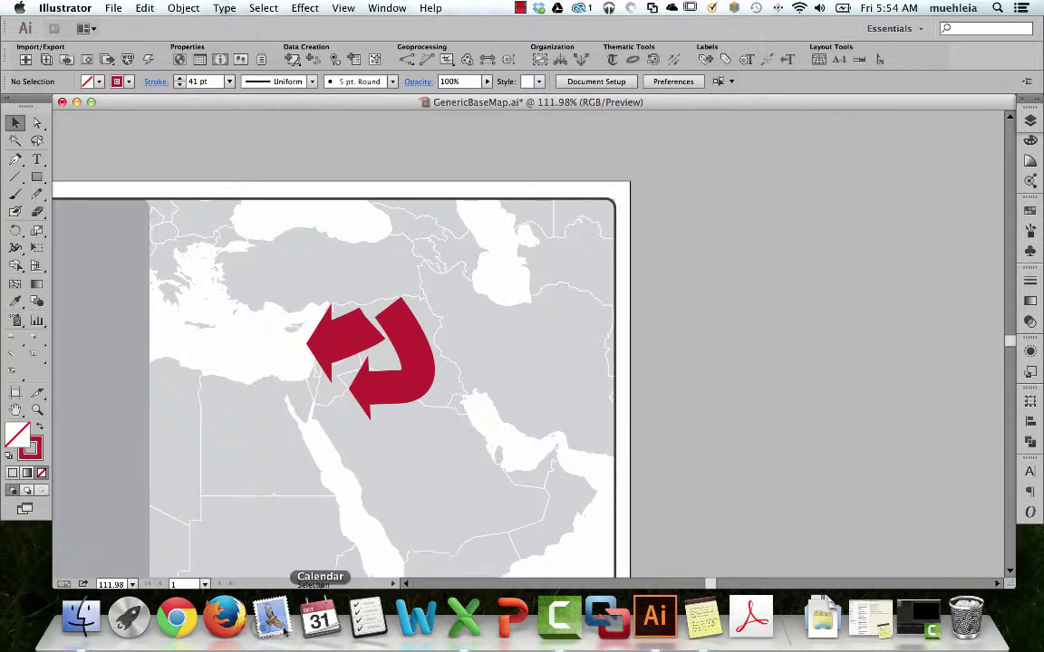
Look up Turkey's LineThickness in the Excel sheet and return to the Illustrator map.
click(464, 618)
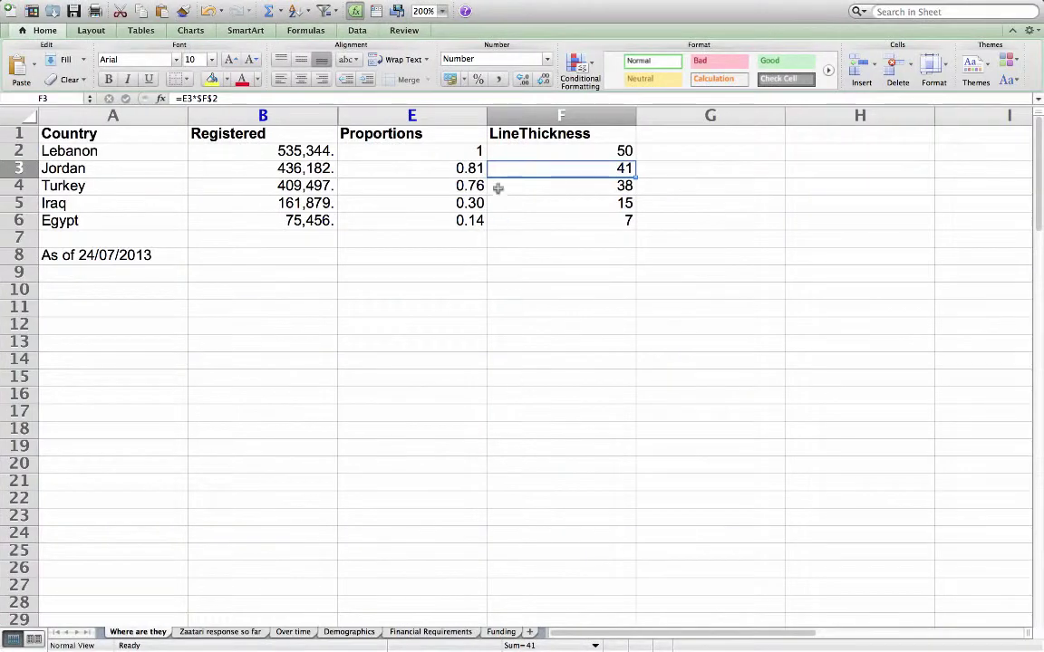
click(575, 189)
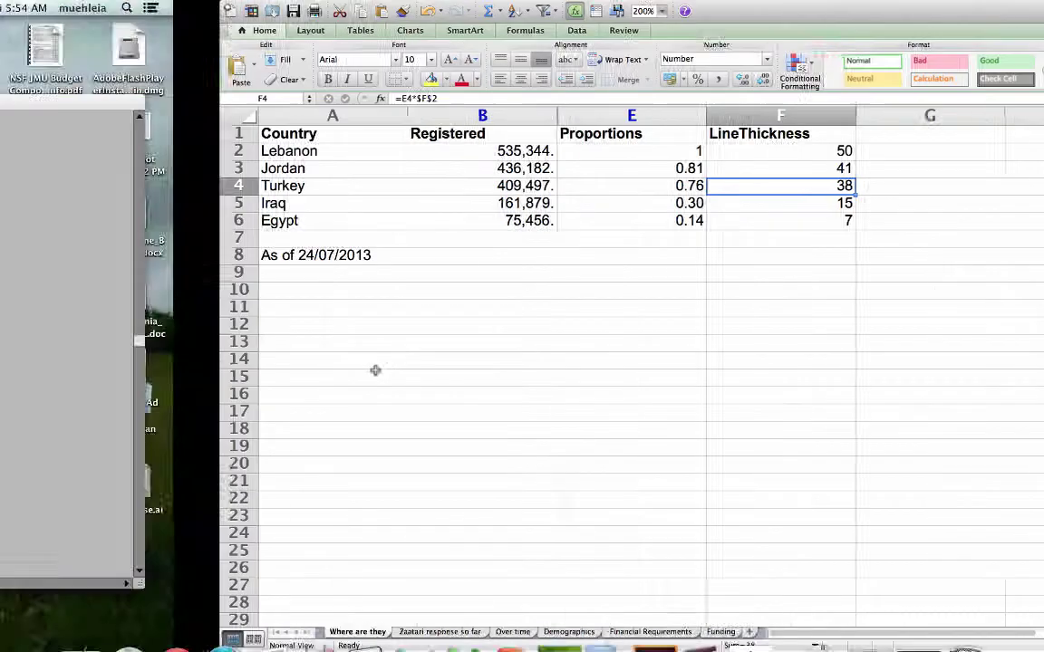
key(super+Tab)
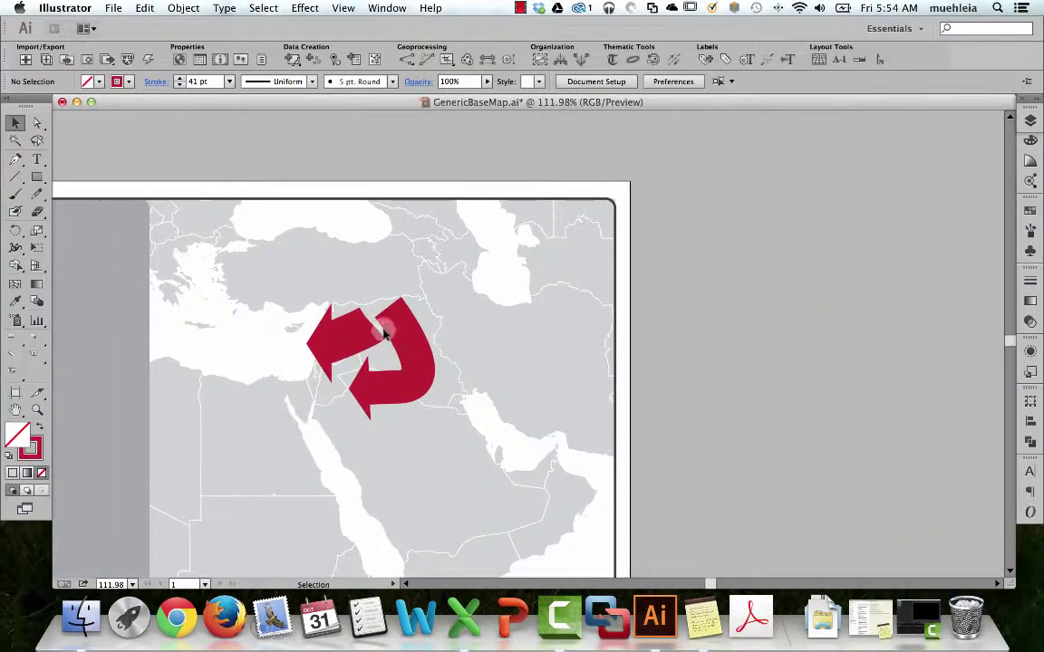
Draw a straight Pen path from Syria southwest to northern Egypt, below the existing Lebanon arrow.
drag(370, 333, 305, 348)
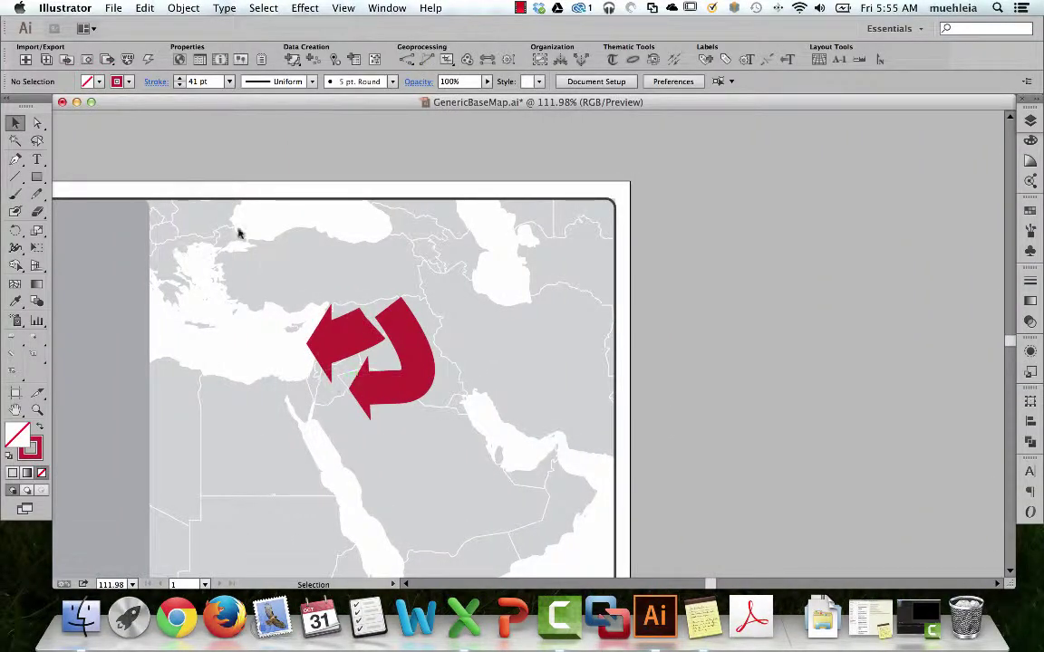
click(14, 159)
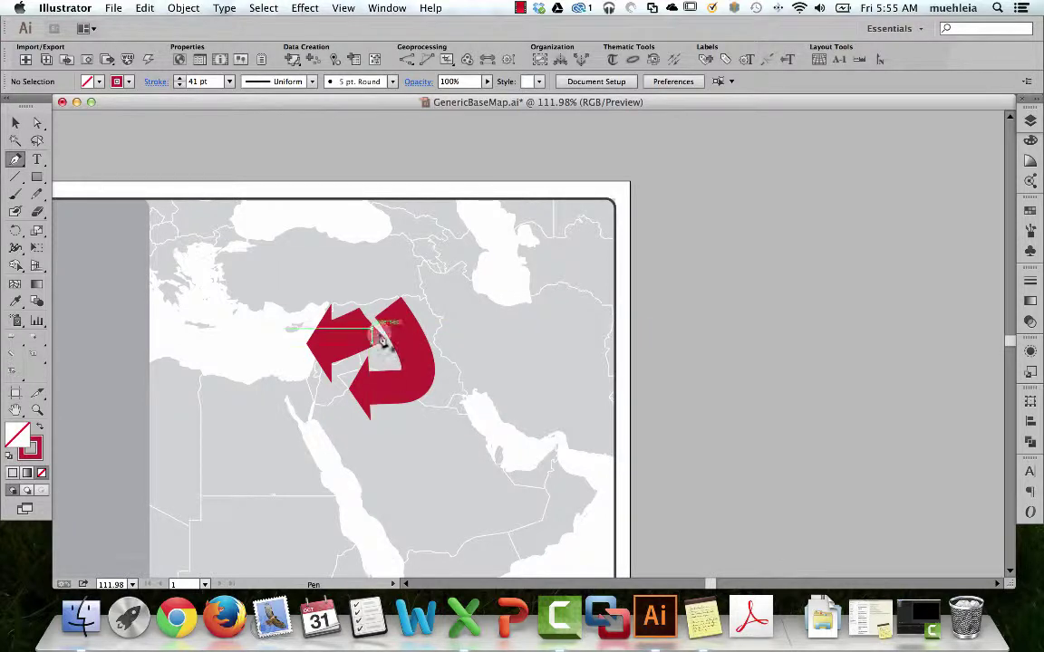
click(373, 331)
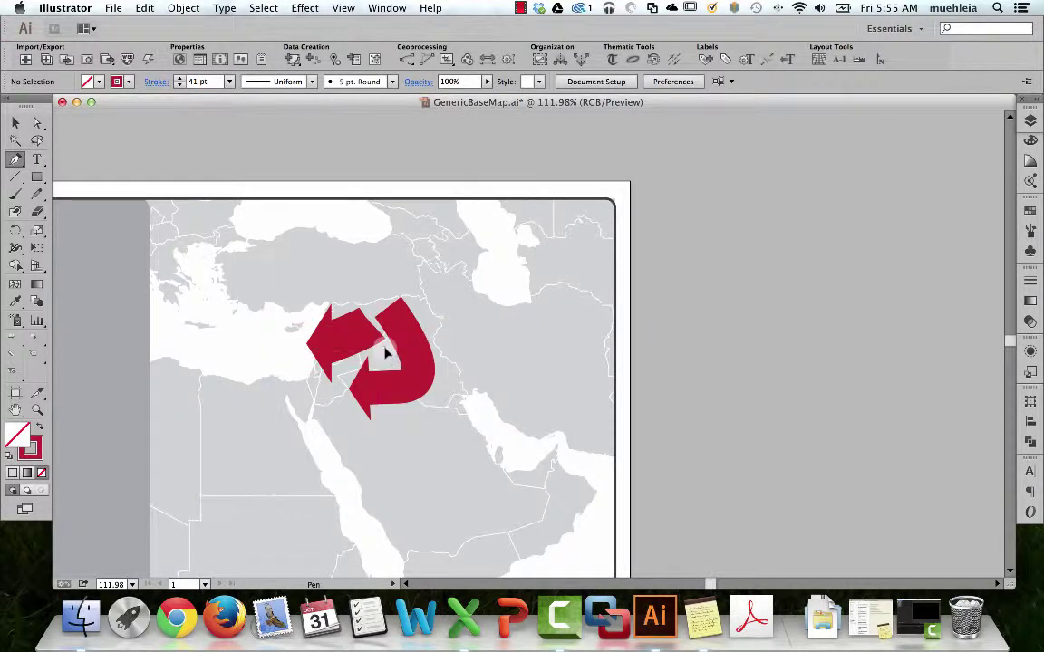
click(384, 352)
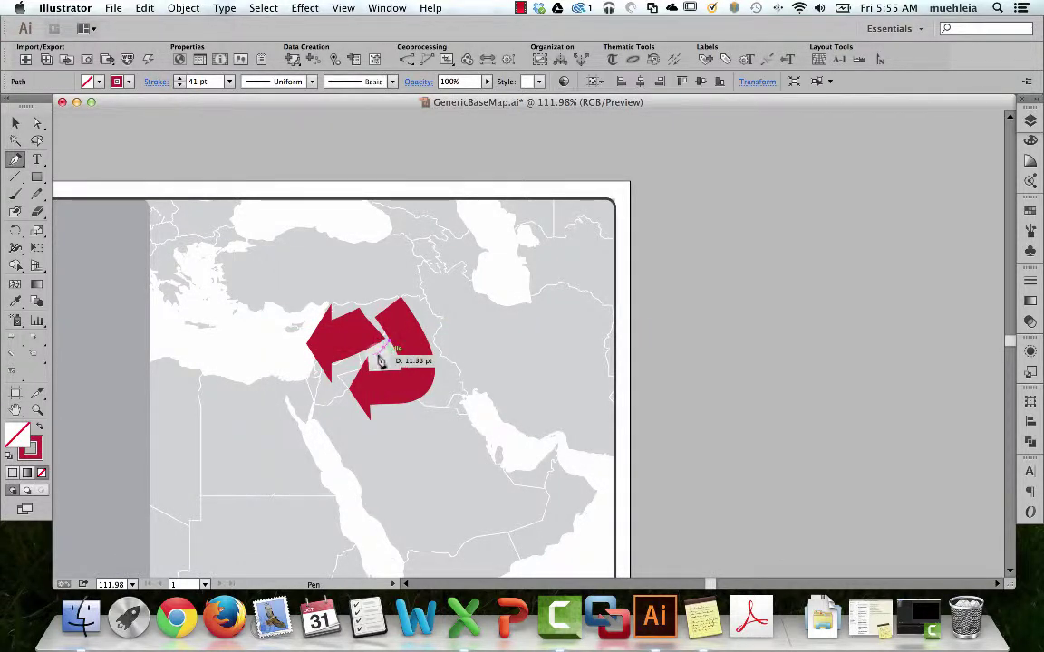
click(254, 432)
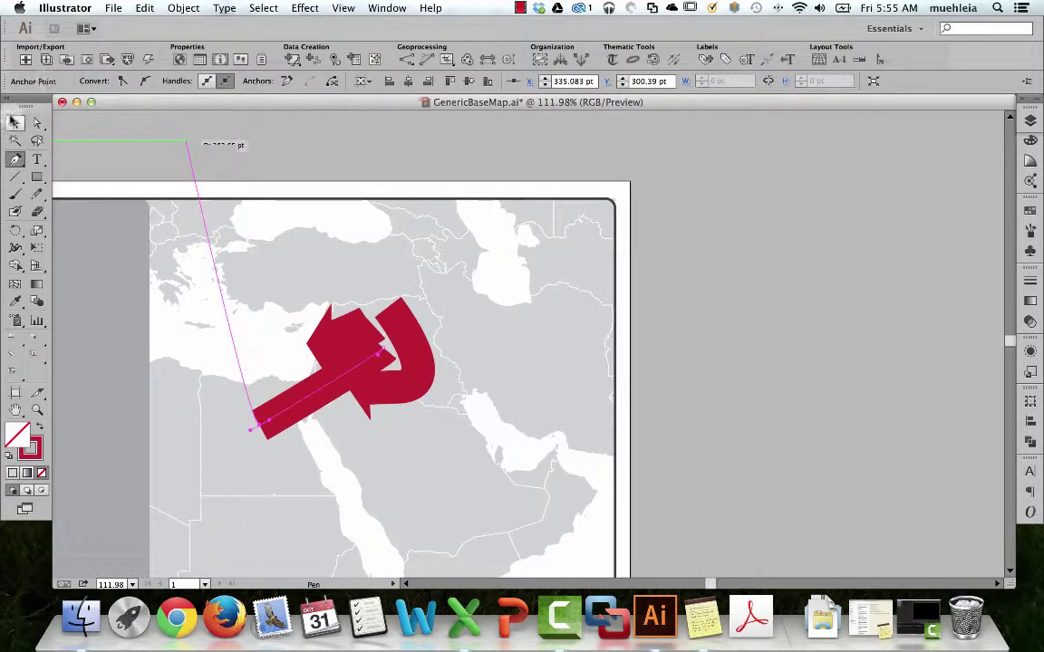
click(11, 125)
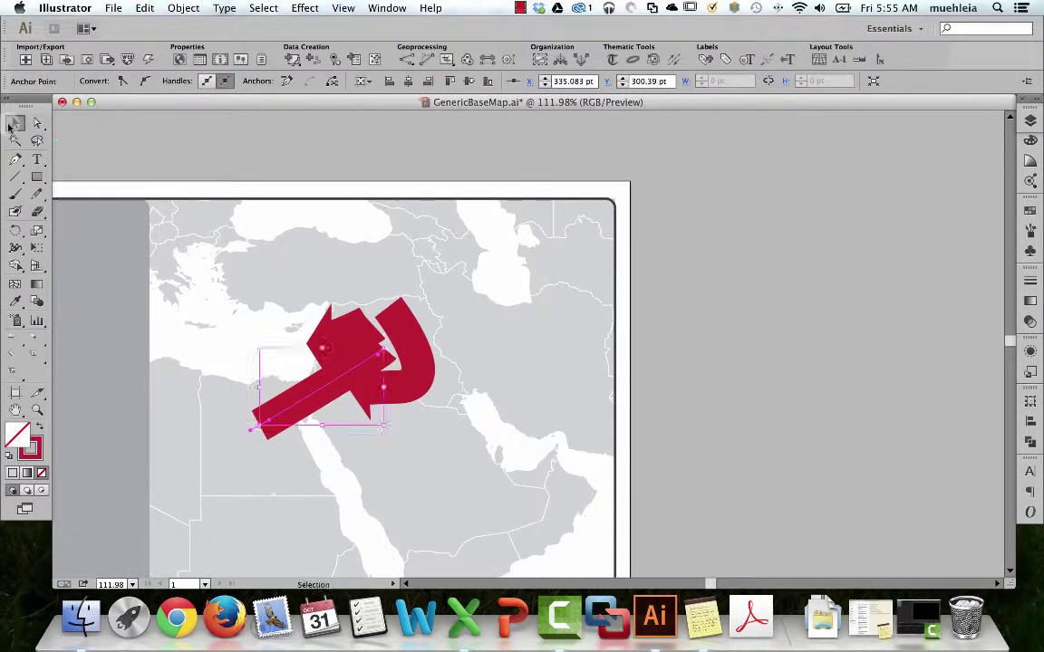
Set the Syria–Egypt path's stroke weight to 7 pt.
click(312, 397)
click(180, 84)
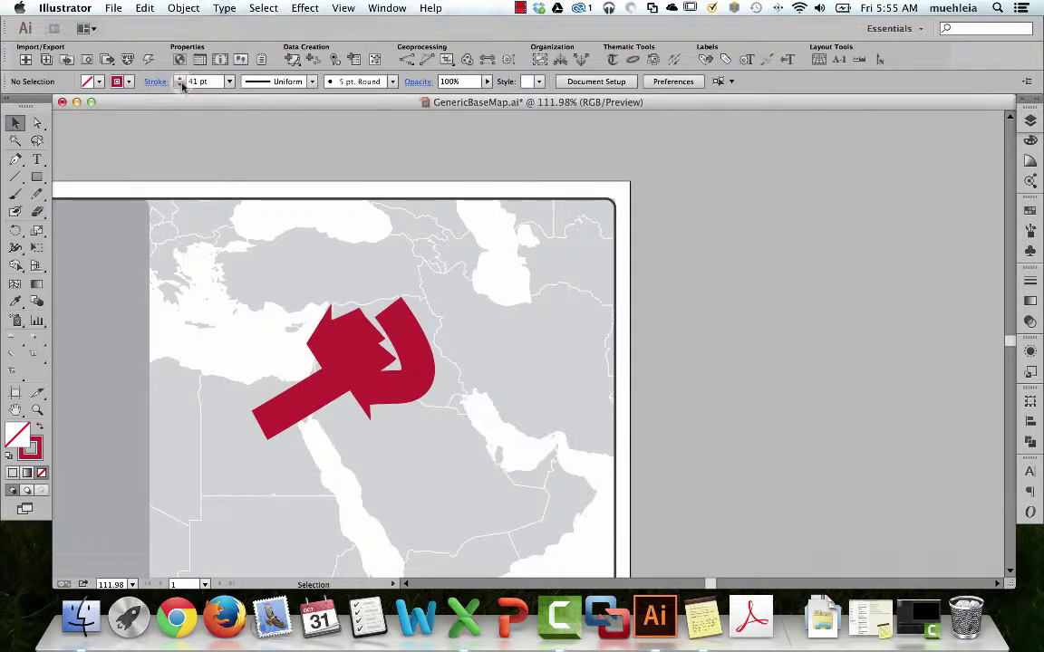
click(180, 84)
click(180, 84)
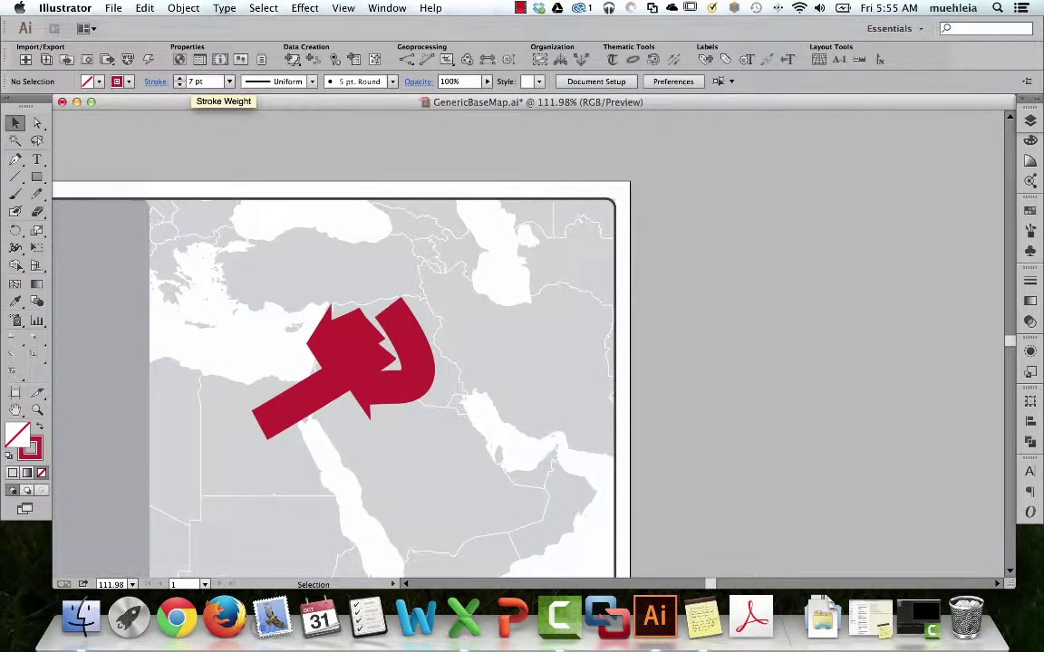
click(303, 401)
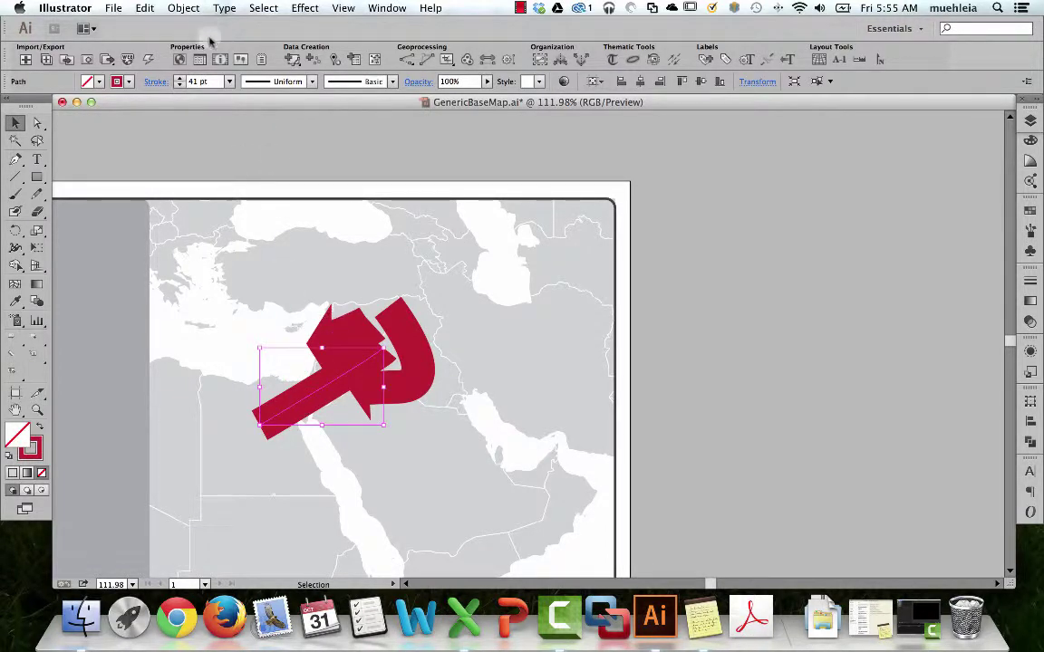
key(Return)
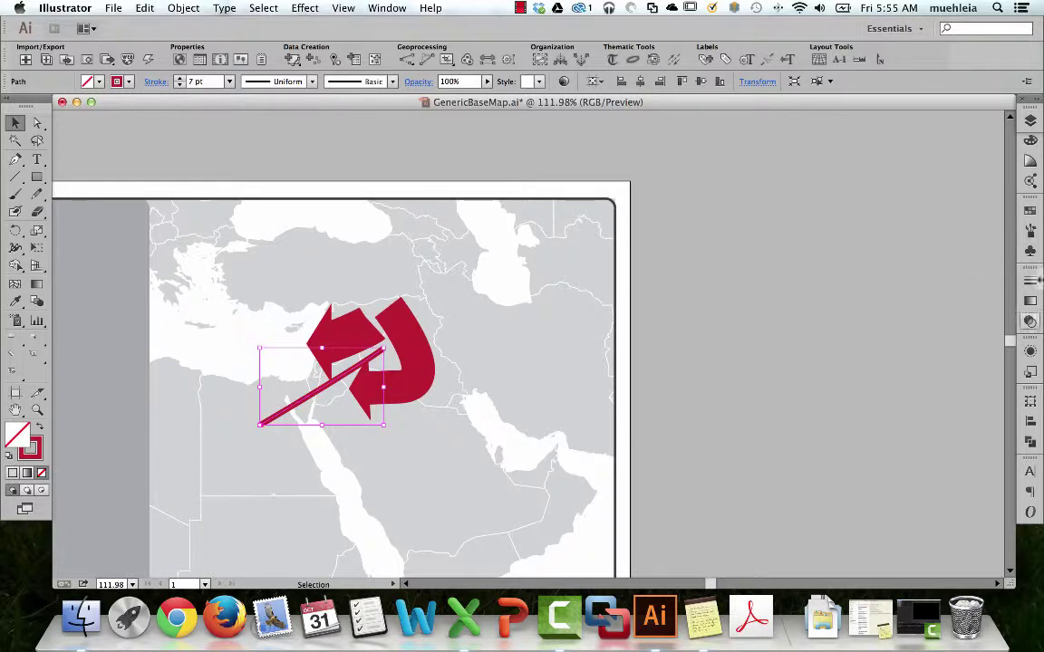
Give the Syria–Egypt path an Arrow 6 end arrowhead scaled to 7% and deselect it.
click(1030, 281)
click(983, 425)
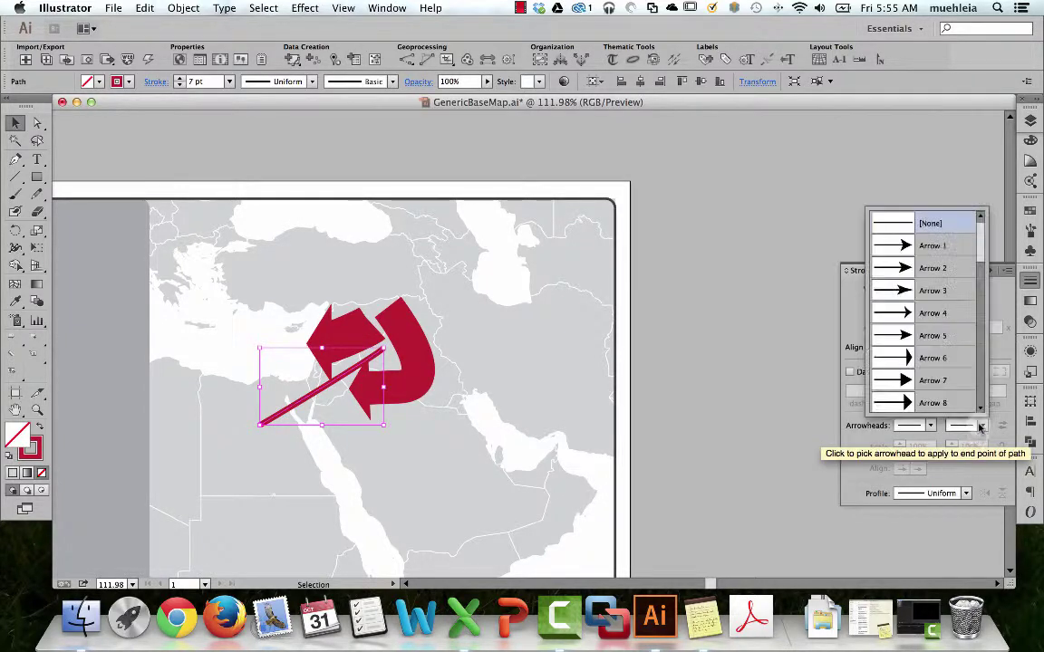
click(920, 361)
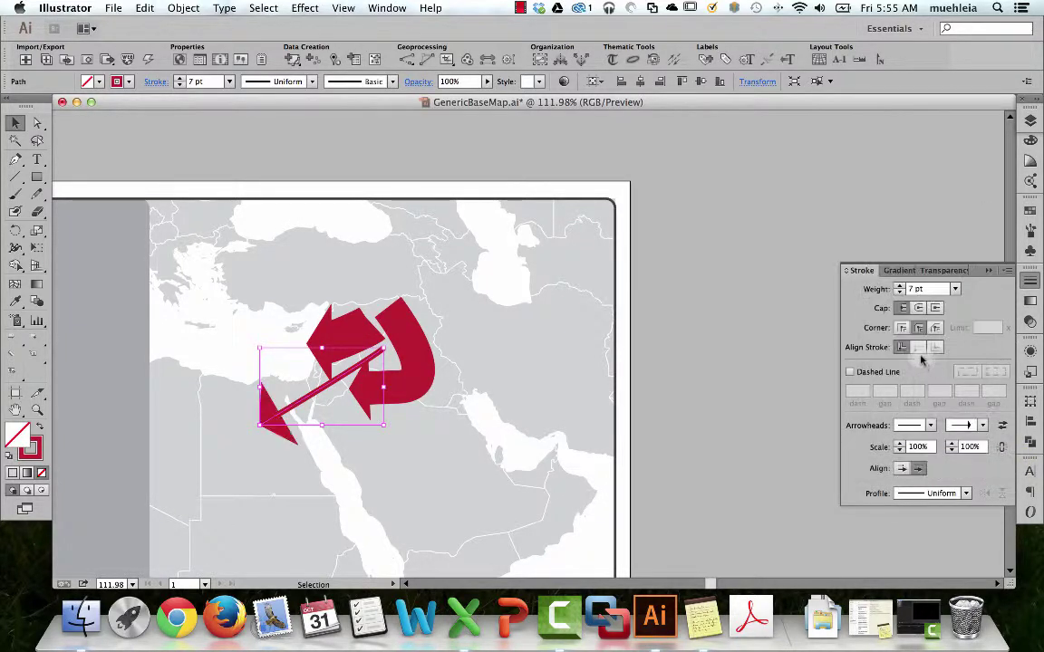
click(971, 448)
text(7)
key(Return)
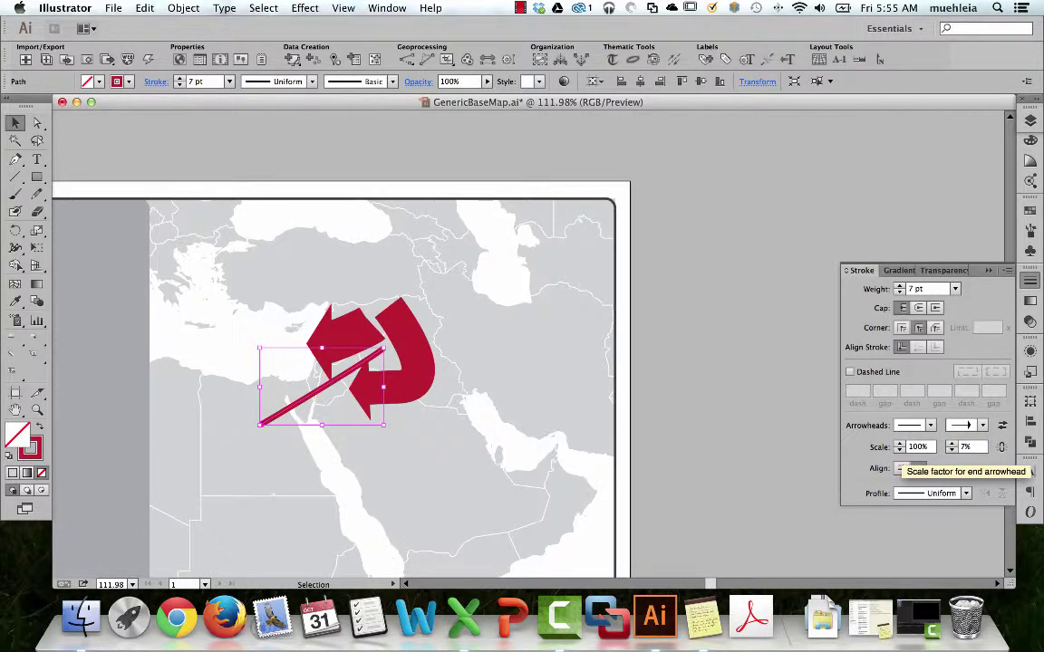
click(739, 374)
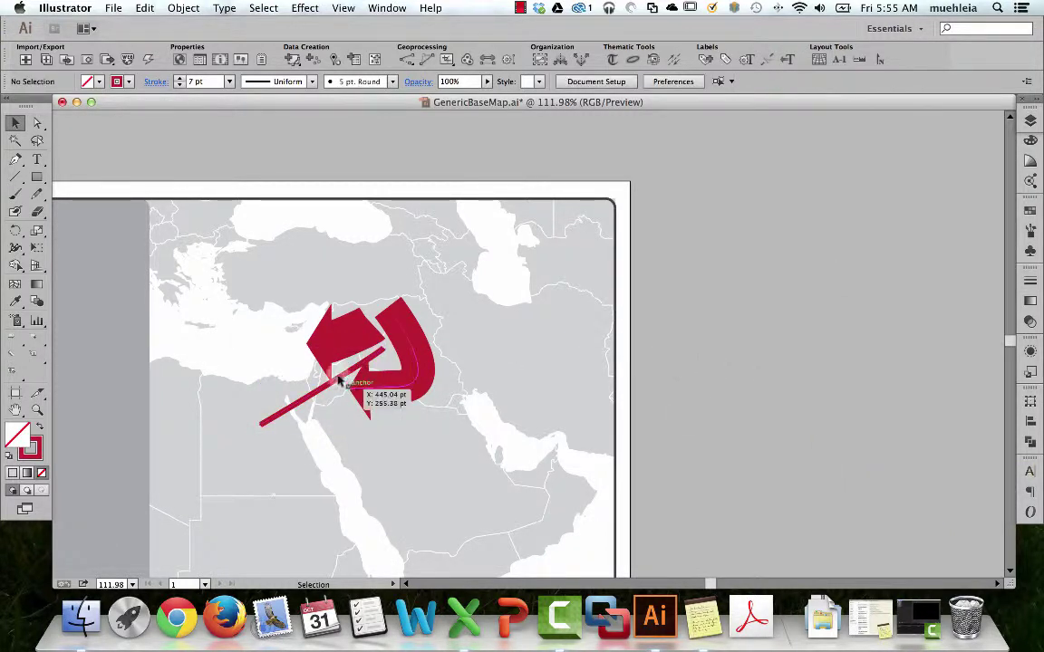
Reselect the Syria–Egypt arrow, set its end arrowhead scale to 15%, and deselect it.
click(254, 371)
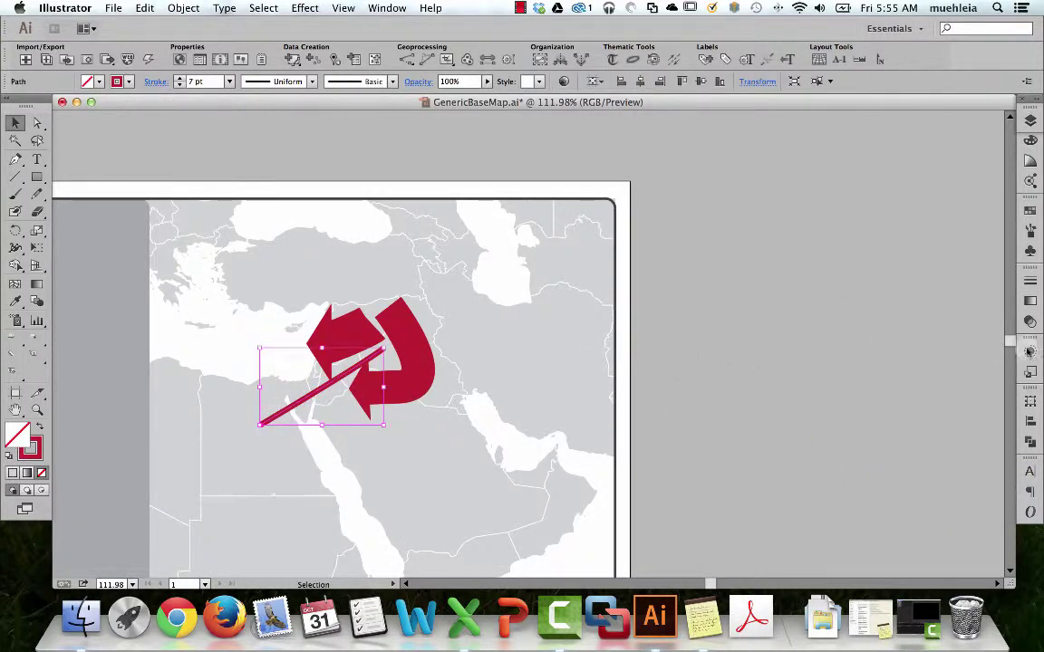
click(1030, 281)
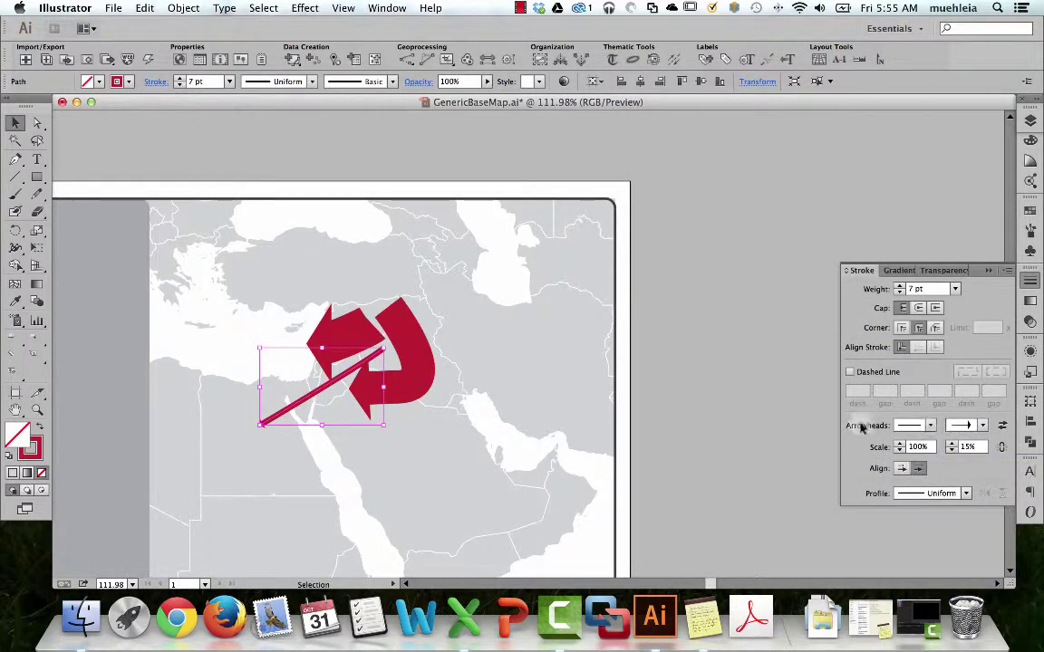
click(771, 399)
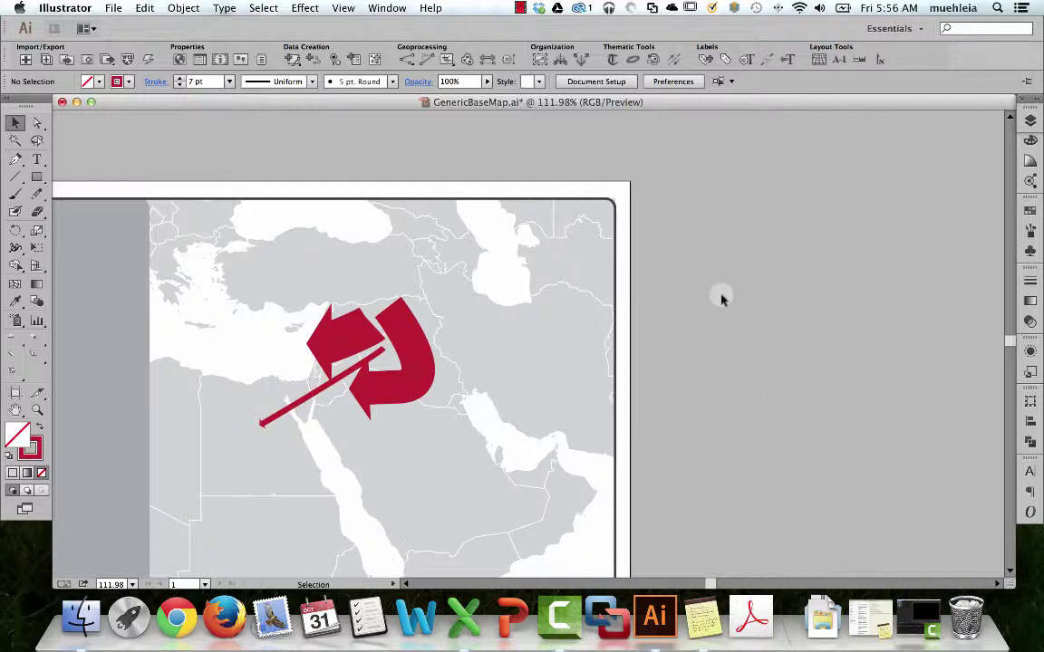
click(519, 8)
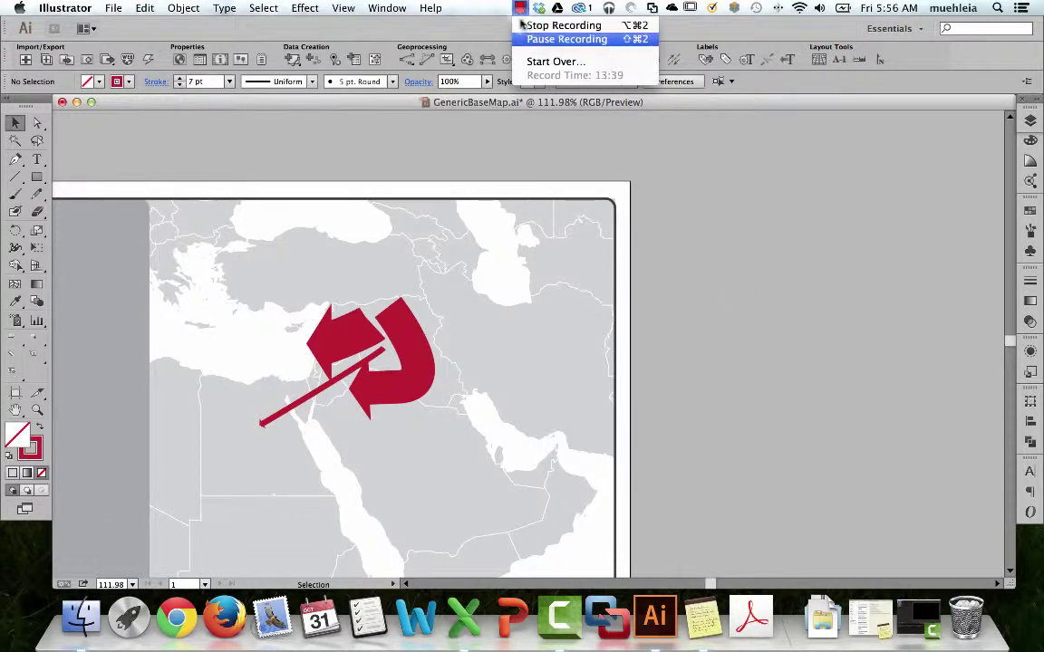